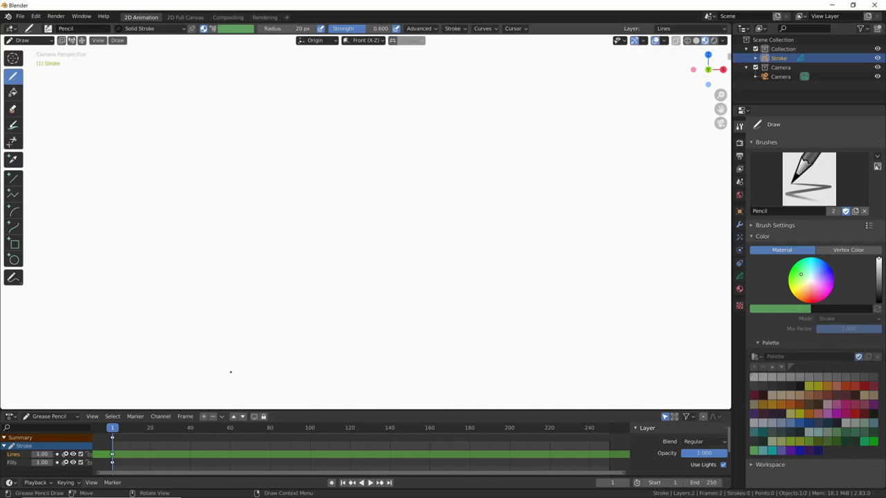
- Sketch a large circle with three curved seam lines for the rough basketball
{"action": "left_click", "coordinate": [15, 263]}
{"action": "left_click_drag", "start_coordinate": [142, 137], "coordinate": [303, 299]}
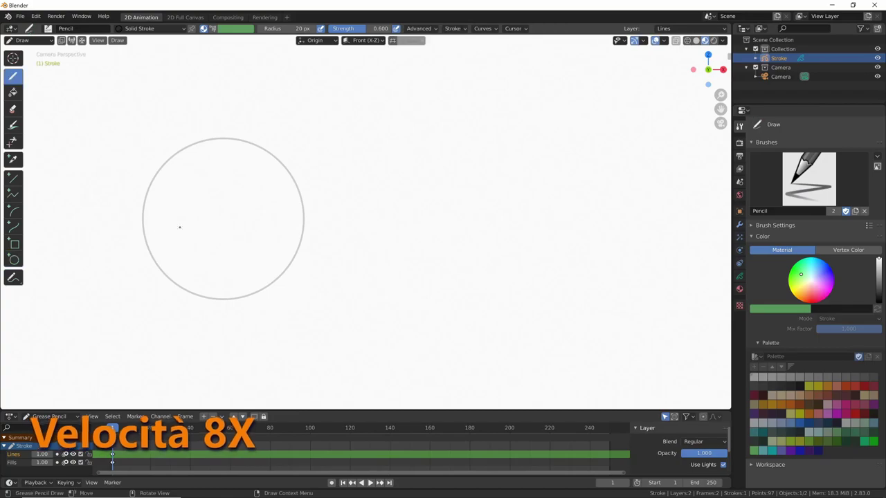
{"action": "left_click_drag", "start_coordinate": [147, 238], "coordinate": [297, 219]}
{"action": "left_click_drag", "start_coordinate": [263, 158], "coordinate": [170, 207]}
{"action": "left_click_drag", "start_coordinate": [166, 258], "coordinate": [283, 278]}
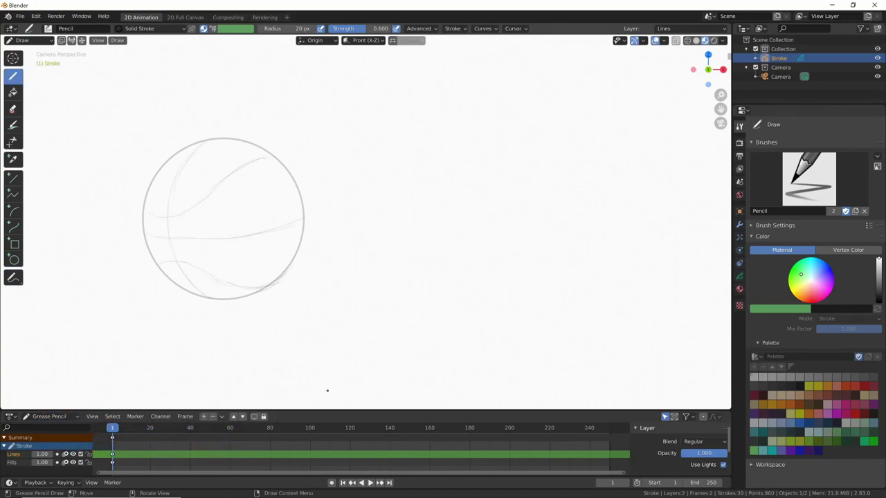
{"action": "left_click", "coordinate": [739, 290]}
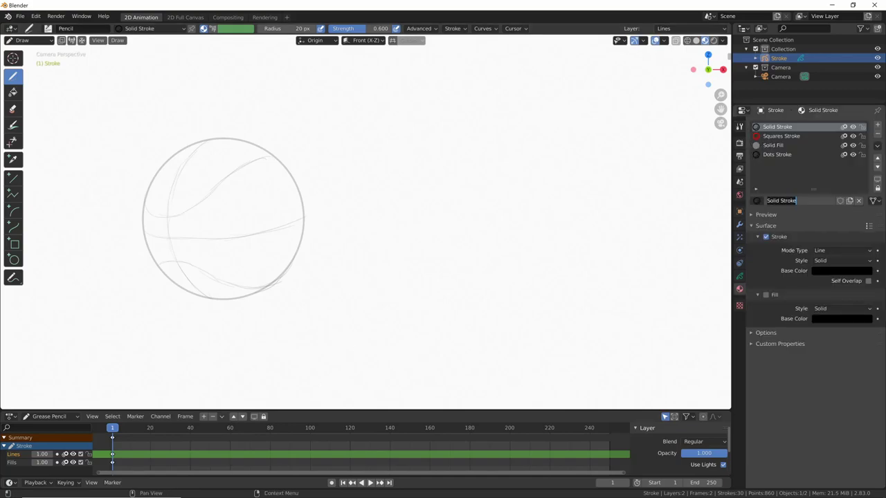
- Rename the Solid Stroke material to abbozzo and add a new material slot
{"action": "type", "text": "abbozzo"}
{"action": "key", "text": "Return"}
{"action": "left_click", "coordinate": [850, 200]}
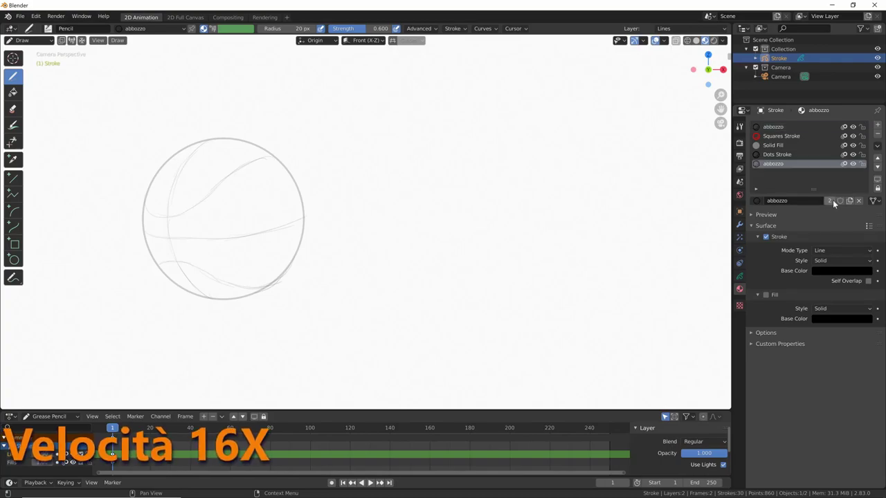
{"action": "left_click", "coordinate": [13, 259]}
{"action": "left_click", "coordinate": [416, 29]}
- Ink a thick outline circle and four seam lines over the sketch
{"action": "left_click", "coordinate": [392, 127]}
{"action": "left_click_drag", "start_coordinate": [149, 144], "coordinate": [302, 298]}
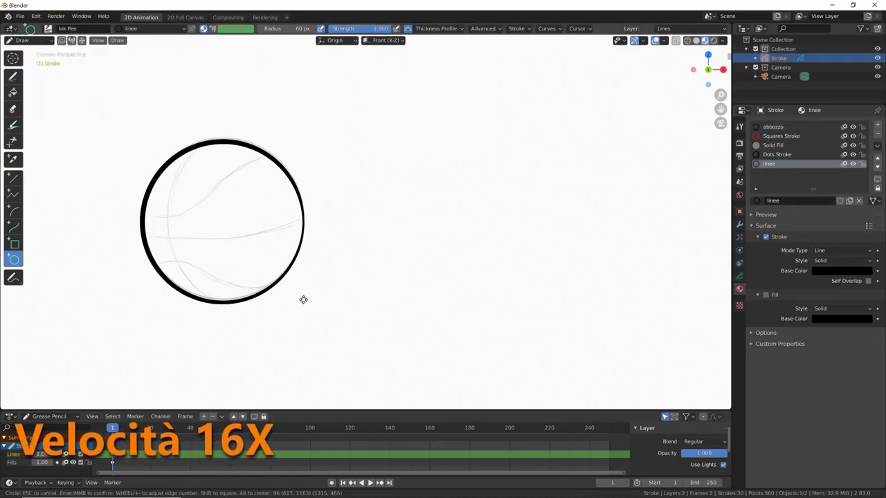
{"action": "left_click", "coordinate": [13, 76]}
{"action": "left_click", "coordinate": [452, 29]}
{"action": "left_click_drag", "start_coordinate": [147, 216], "coordinate": [270, 156]}
{"action": "left_click_drag", "start_coordinate": [158, 263], "coordinate": [284, 284]}
{"action": "left_click_drag", "start_coordinate": [144, 238], "coordinate": [304, 219]}
{"action": "left_click_drag", "start_coordinate": [199, 147], "coordinate": [208, 301]}
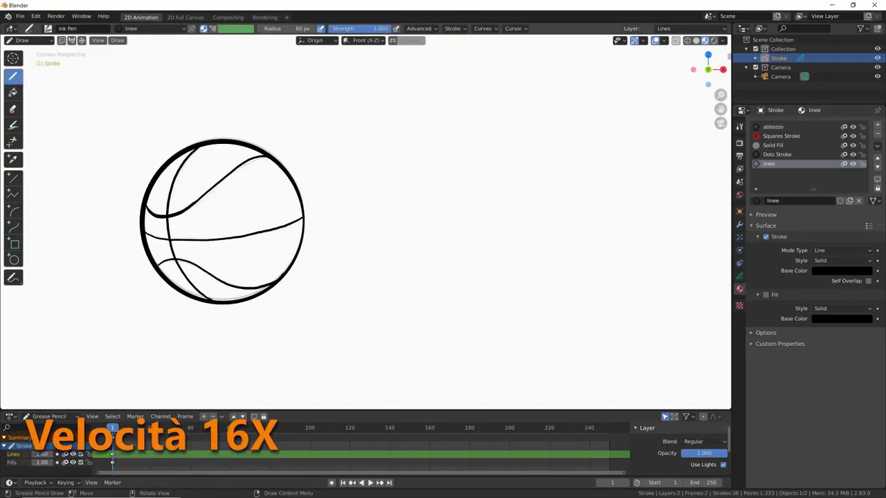
- On the Fills layer, rename Solid Fill to colore palla, make it orange, and draw a filled circle
{"action": "left_click", "coordinate": [739, 276]}
{"action": "left_click", "coordinate": [775, 153]}
{"action": "left_click", "coordinate": [740, 289]}
{"action": "left_click", "coordinate": [773, 145]}
{"action": "left_click", "coordinate": [14, 259]}
{"action": "type", "text": "colore palla"}
{"action": "key", "text": "Return"}
{"action": "left_click", "coordinate": [842, 319]}
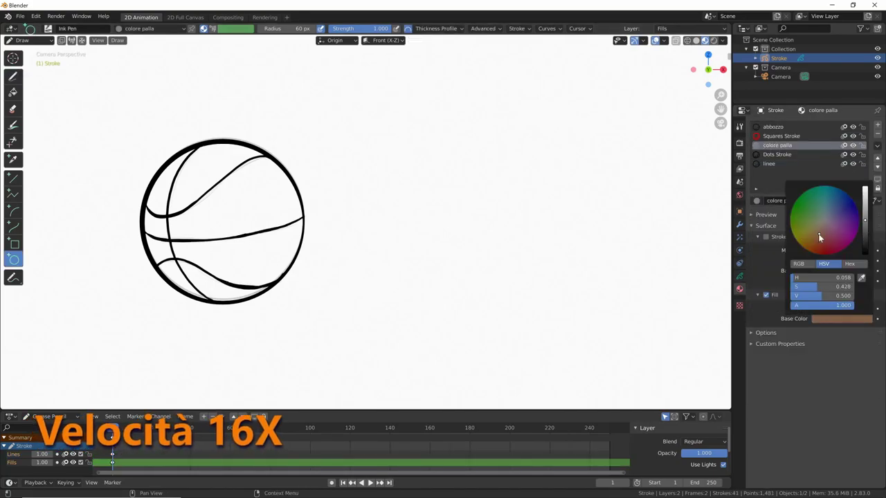
{"action": "left_click", "coordinate": [824, 214]}
{"action": "left_click_drag", "start_coordinate": [139, 143], "coordinate": [301, 303]}
{"action": "key", "text": "Return"}
{"action": "left_click", "coordinate": [12, 76]}
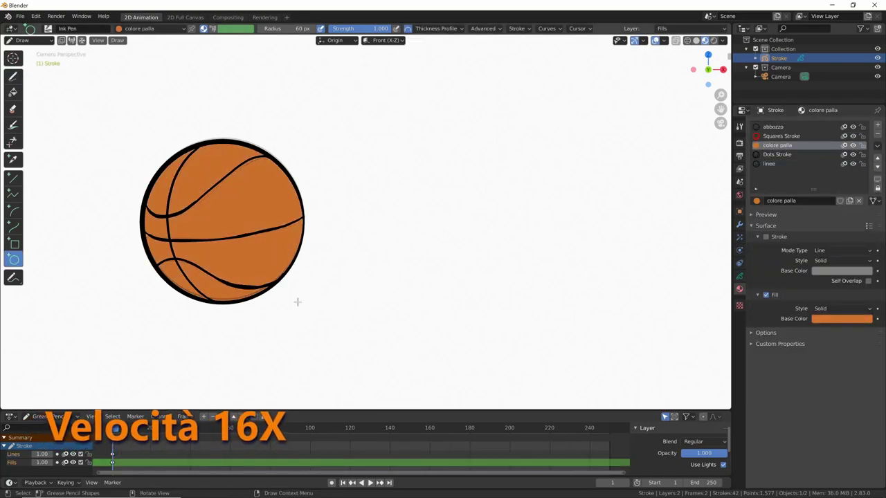
- Select the Pencil Soft brush and bring up its colour options
{"action": "left_click", "coordinate": [69, 28]}
{"action": "left_click", "coordinate": [88, 51]}
{"action": "left_click", "coordinate": [235, 28]}
- Paint light orange shading across the ball with the Pencil Soft brush
{"action": "left_click", "coordinate": [235, 28]}
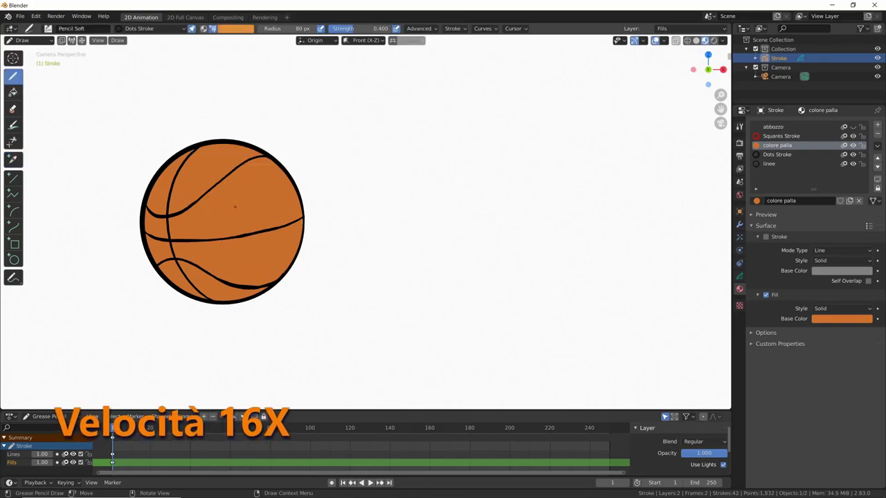
{"action": "left_click_drag", "start_coordinate": [201, 162], "coordinate": [287, 232]}
{"action": "left_click", "coordinate": [235, 29]}
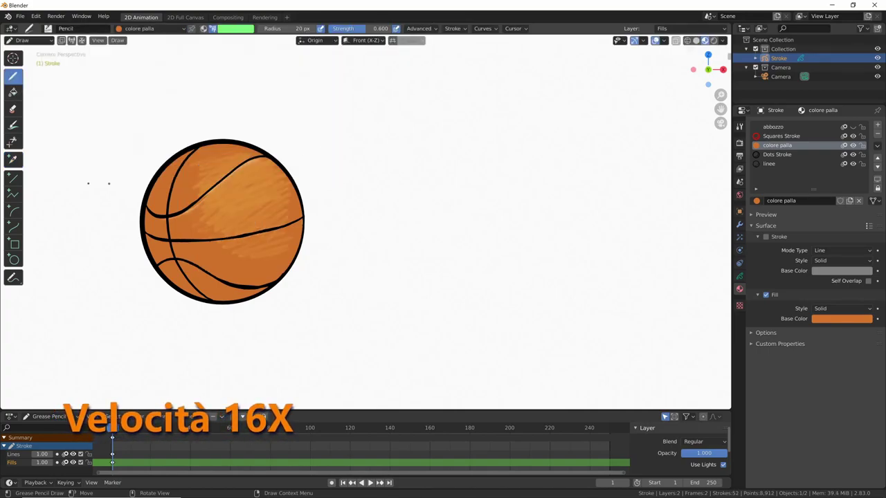
- Add a new dettagli material with a white stroke colour
{"action": "left_click", "coordinate": [878, 125]}
{"action": "left_click", "coordinate": [842, 270]}
{"action": "left_click_drag", "start_coordinate": [191, 208], "coordinate": [235, 173]}
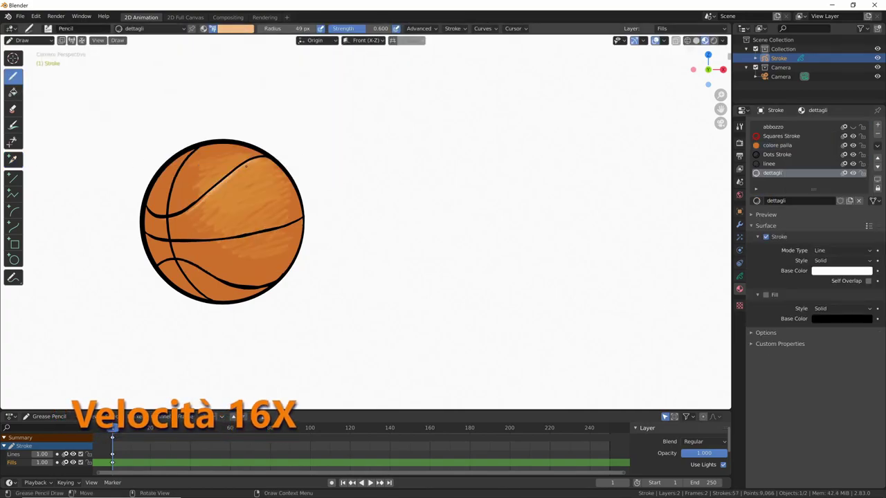
- Paint brown highlight strokes and darker shading on the lower part of the ball
{"action": "left_click", "coordinate": [235, 29]}
{"action": "left_click", "coordinate": [236, 69]}
{"action": "left_click_drag", "start_coordinate": [174, 211], "coordinate": [257, 163]}
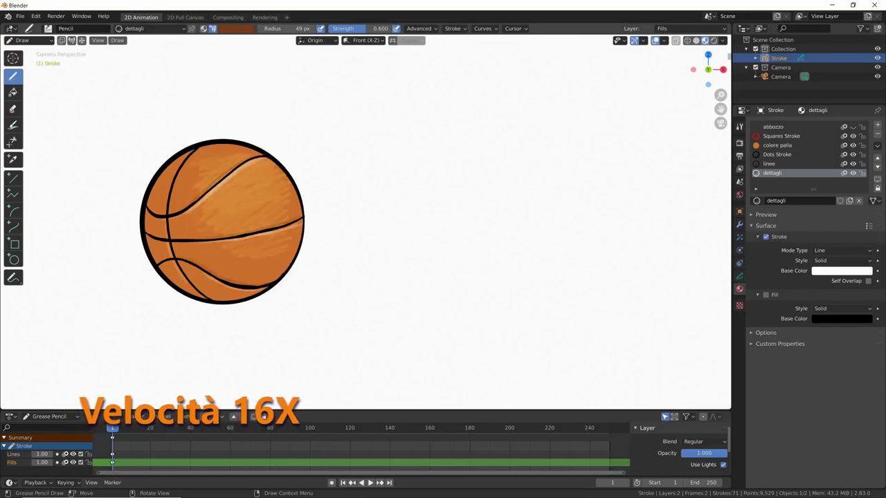
{"action": "mouse_move", "coordinate": [173, 274]}
{"action": "left_mouse_down"}
{"action": "mouse_move", "coordinate": [211, 284]}
{"action": "mouse_move", "coordinate": [263, 277]}
{"action": "left_mouse_up"}
{"action": "left_click", "coordinate": [236, 29]}
{"action": "left_click", "coordinate": [235, 83]}
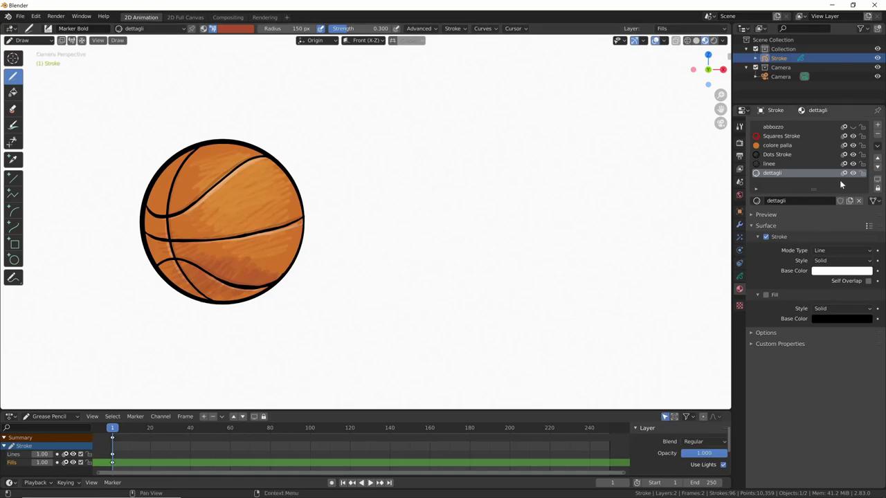
- Toggle material visibility, leaving colore palla, linee and dettagli hidden and the Dots Stroke shading shown
{"action": "left_click", "coordinate": [782, 144]}
{"action": "left_click", "coordinate": [854, 145]}
{"action": "left_click", "coordinate": [853, 145]}
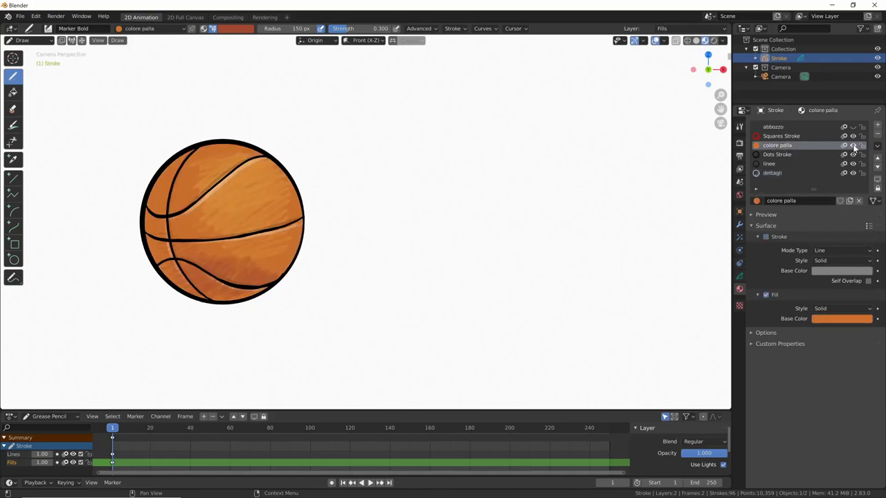
{"action": "left_click", "coordinate": [773, 174]}
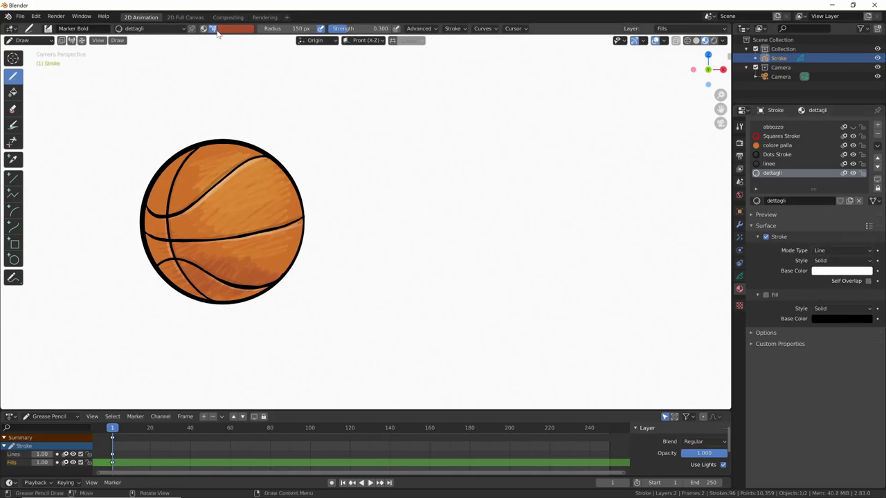
{"action": "left_click", "coordinate": [851, 174]}
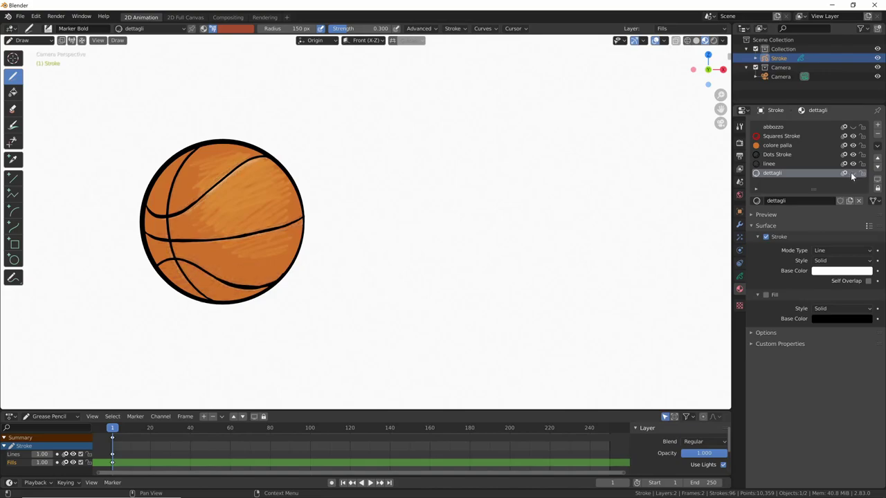
{"action": "left_click", "coordinate": [852, 173]}
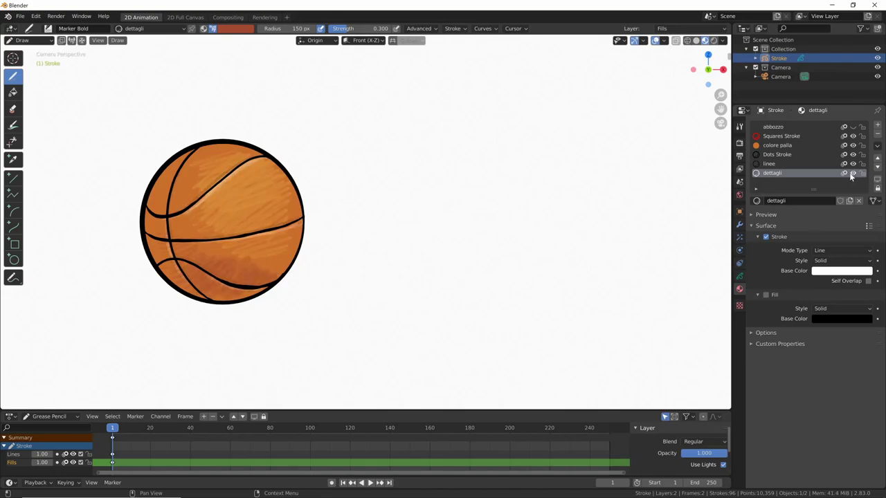
{"action": "left_click_drag", "start_coordinate": [852, 173], "coordinate": [853, 145]}
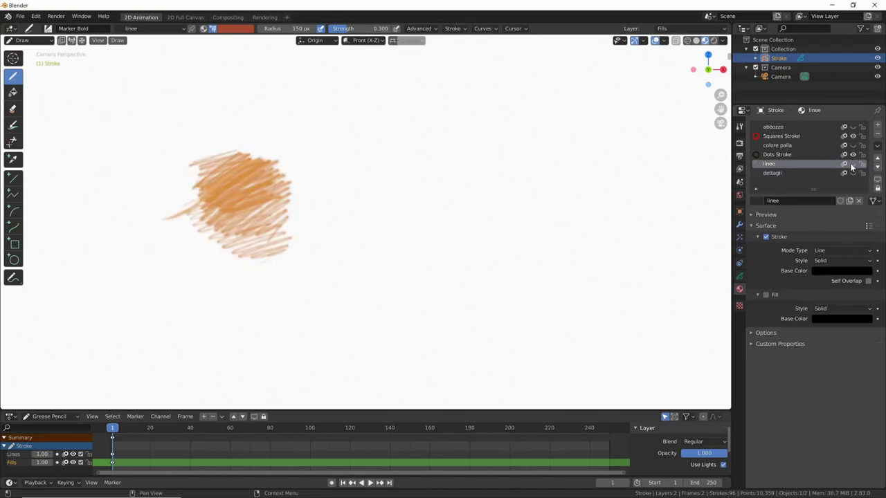
{"action": "left_click", "coordinate": [797, 155]}
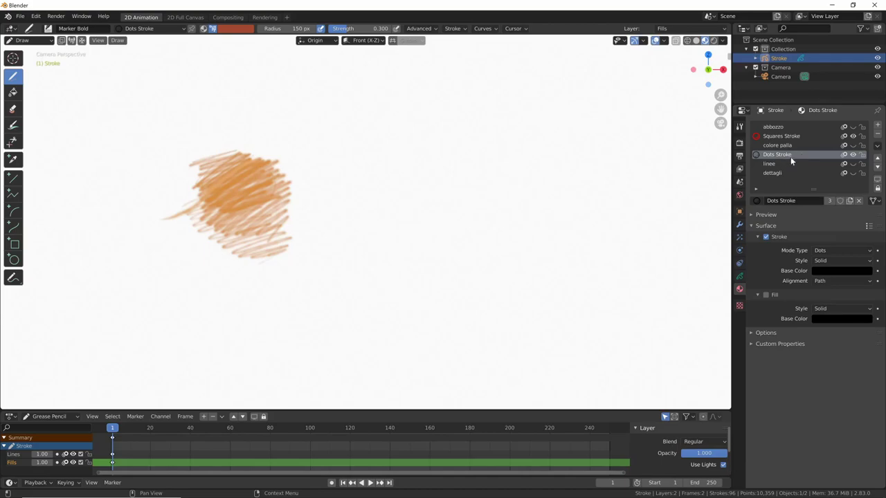
{"action": "left_click", "coordinate": [854, 157]}
{"action": "left_click", "coordinate": [855, 156]}
- Rename the Dots Stroke material to aerografo
{"action": "left_click", "coordinate": [788, 201]}
{"action": "type", "text": "aer"}
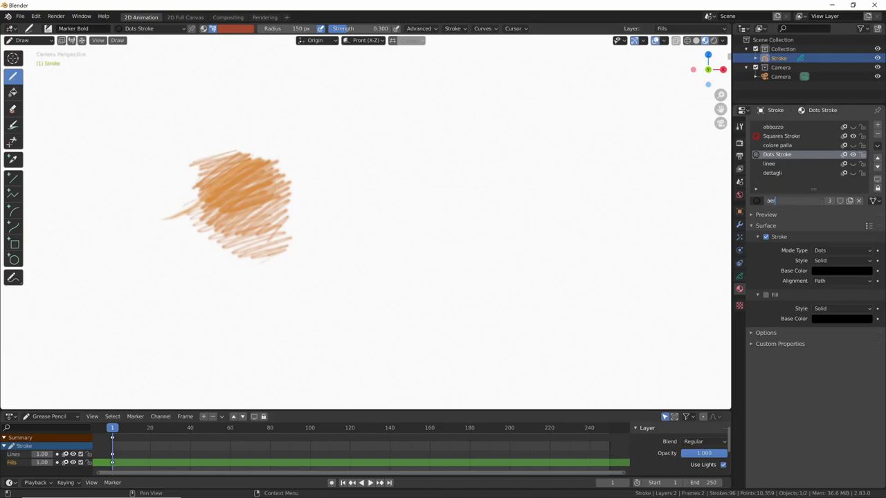
{"action": "type", "text": "ograf"}
{"action": "key", "text": "Return"}
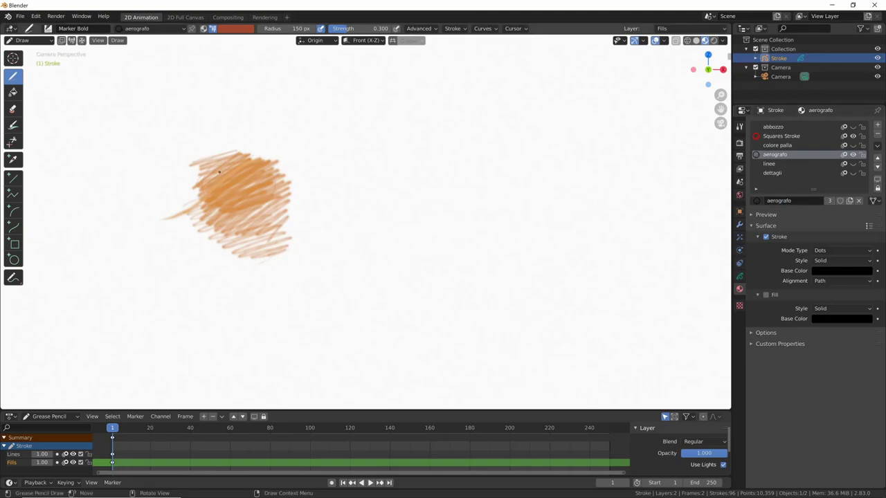
{"action": "left_click", "coordinate": [47, 29]}
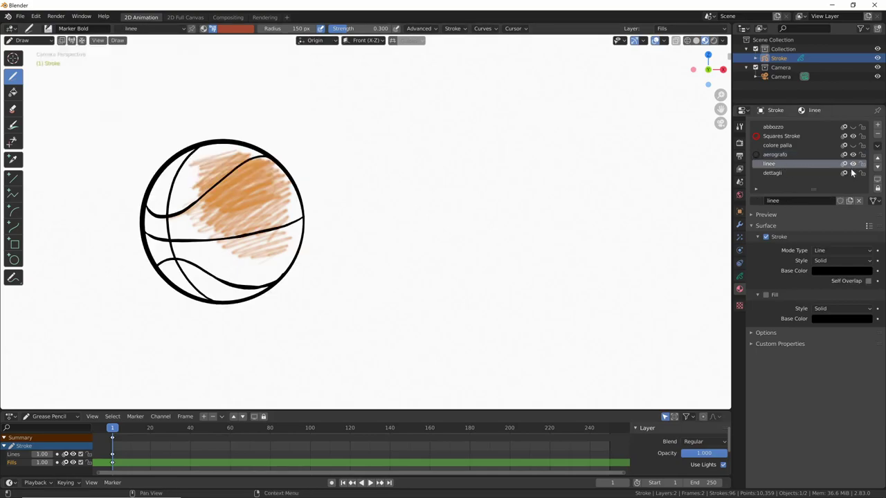
- Show colore palla, linee and dettagli again and delete the unused Squares Stroke material
{"action": "left_click_drag", "start_coordinate": [853, 173], "coordinate": [853, 145]}
{"action": "left_click", "coordinate": [781, 135]}
{"action": "left_click", "coordinate": [878, 136]}
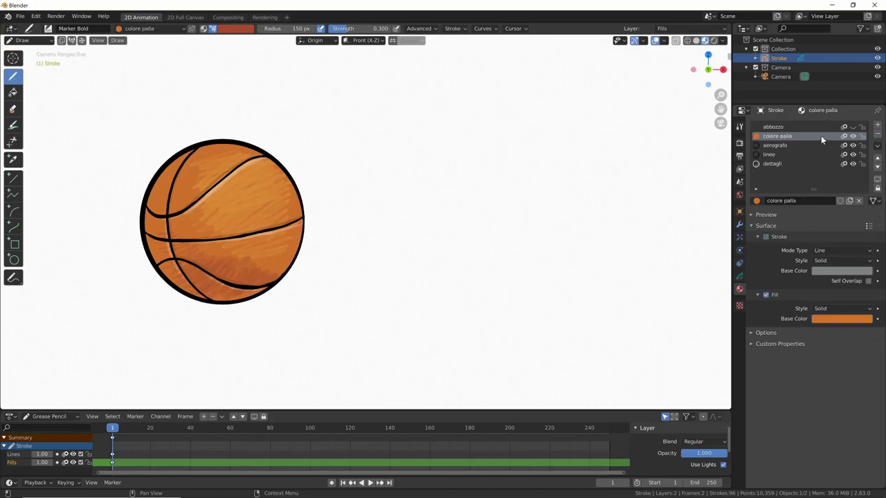
- Hide the abbozzo sketch and show linee, aerografo, dettagli and colore palla
{"action": "left_click", "coordinate": [852, 128]}
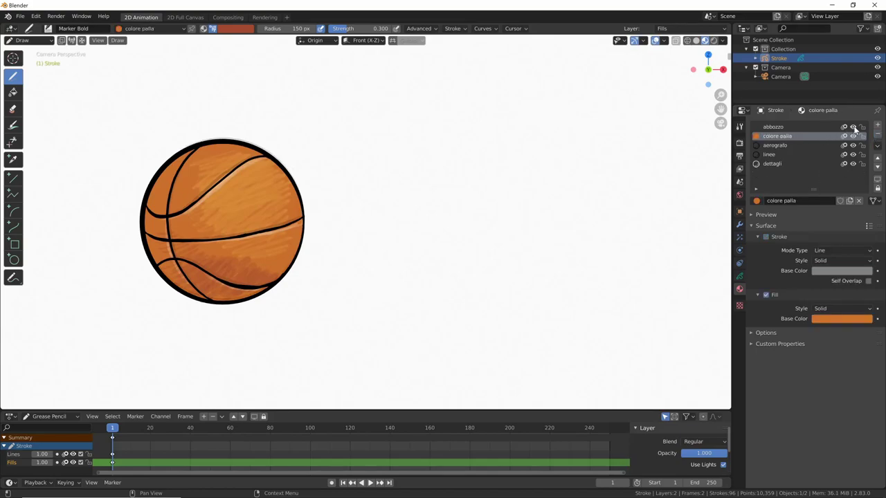
{"action": "left_click", "coordinate": [854, 128]}
{"action": "left_click", "coordinate": [853, 128]}
{"action": "left_click_drag", "start_coordinate": [853, 136], "coordinate": [855, 167]}
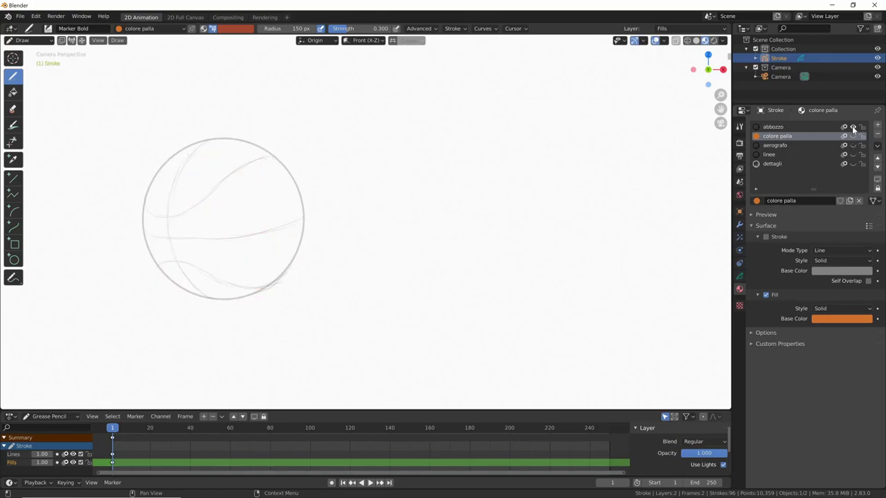
{"action": "left_click", "coordinate": [853, 128]}
{"action": "left_click", "coordinate": [853, 154]}
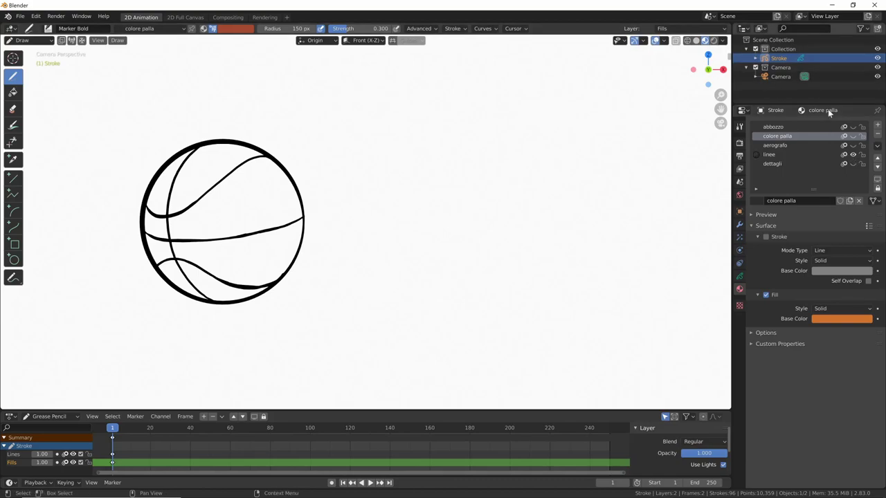
{"action": "left_click", "coordinate": [853, 146]}
{"action": "left_click", "coordinate": [853, 165]}
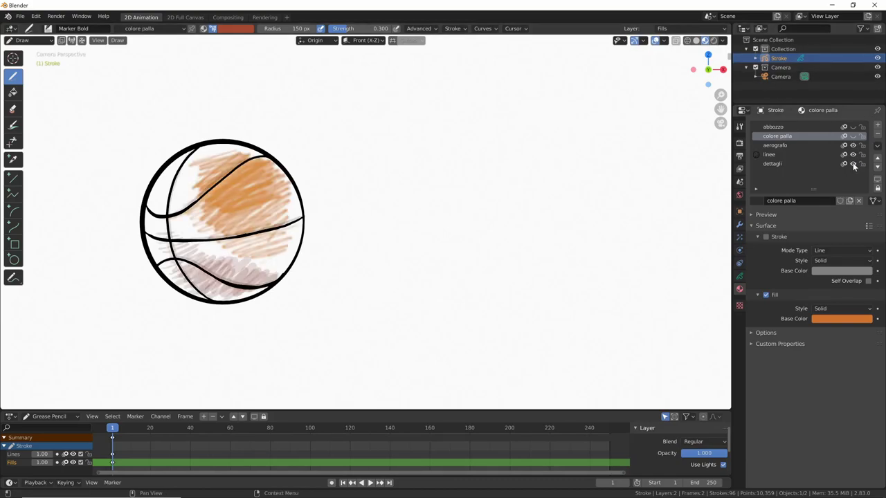
{"action": "left_click", "coordinate": [853, 143]}
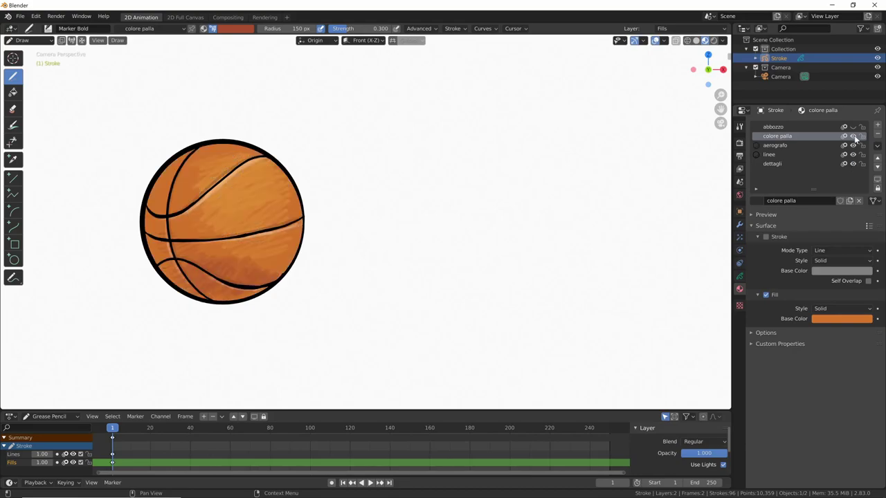
{"action": "left_click", "coordinate": [740, 277]}
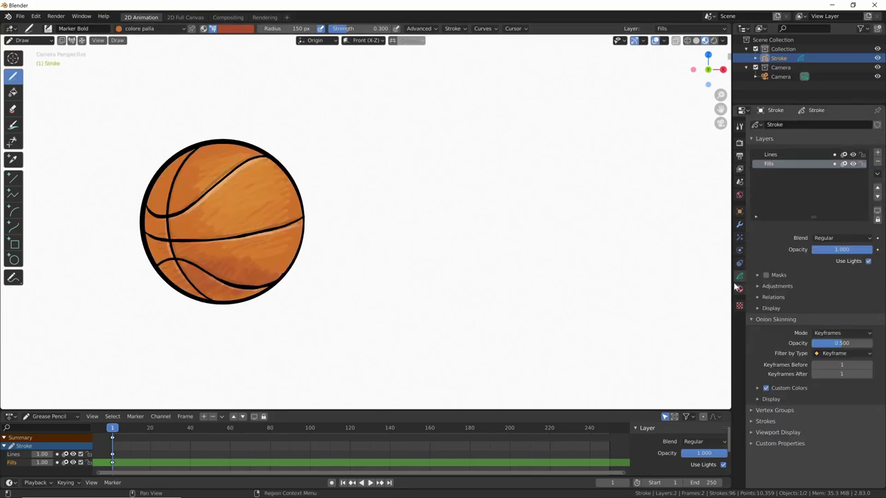
{"action": "left_click", "coordinate": [853, 155]}
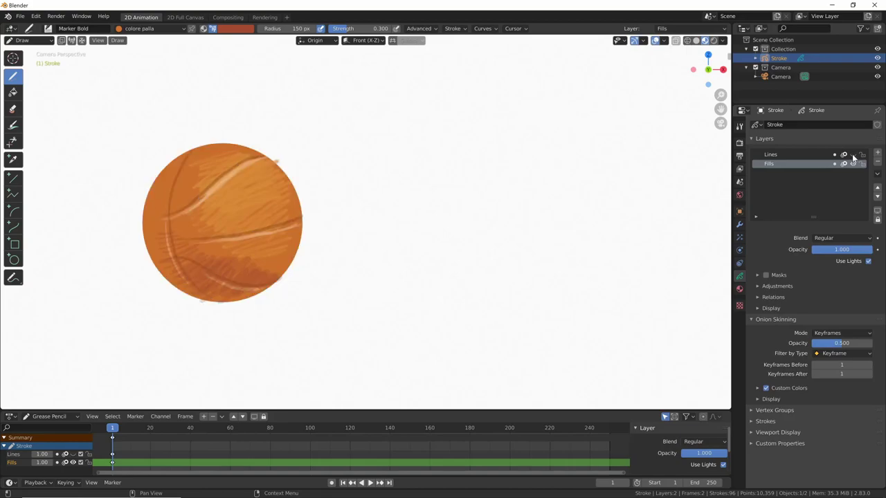
{"action": "left_click", "coordinate": [852, 155]}
{"action": "left_click", "coordinate": [852, 155]}
{"action": "left_click", "coordinate": [853, 155]}
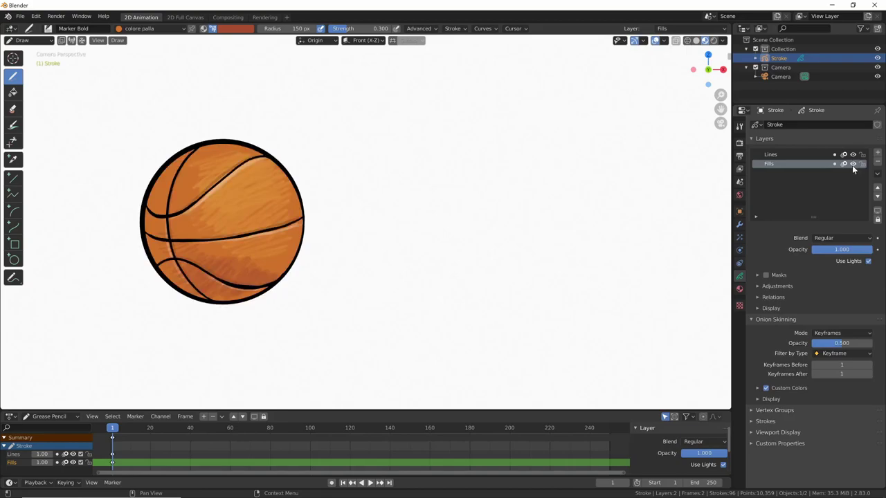
{"action": "left_click", "coordinate": [853, 164]}
{"action": "left_click", "coordinate": [853, 164]}
- Return to camera view with Numpad 0 and bring up the Ctrl+Tab mode pie menu
{"action": "scroll", "coordinate": [548, 263], "scroll_direction": "down", "scroll_amount": 2}
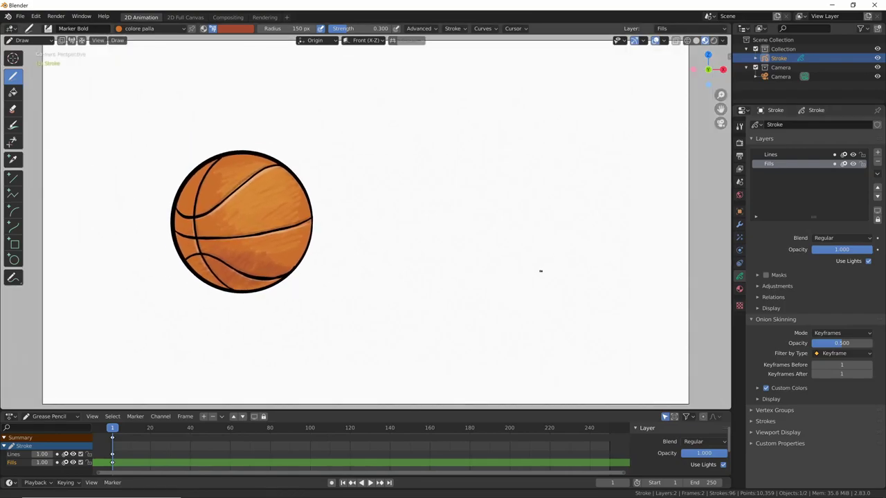
{"action": "mouse_move", "coordinate": [418, 307]}
{"action": "middle_mouse_down"}
{"action": "mouse_move", "coordinate": [572, 319]}
{"action": "mouse_move", "coordinate": [547, 303]}
{"action": "mouse_move", "coordinate": [504, 335]}
{"action": "mouse_move", "coordinate": [451, 317]}
{"action": "mouse_move", "coordinate": [482, 330]}
{"action": "mouse_move", "coordinate": [483, 323]}
{"action": "mouse_move", "coordinate": [468, 322]}
{"action": "mouse_move", "coordinate": [492, 351]}
{"action": "mouse_move", "coordinate": [516, 330]}
{"action": "mouse_move", "coordinate": [445, 349]}
{"action": "mouse_move", "coordinate": [528, 315]}
{"action": "mouse_move", "coordinate": [573, 311]}
{"action": "mouse_move", "coordinate": [481, 313]}
{"action": "middle_mouse_up"}
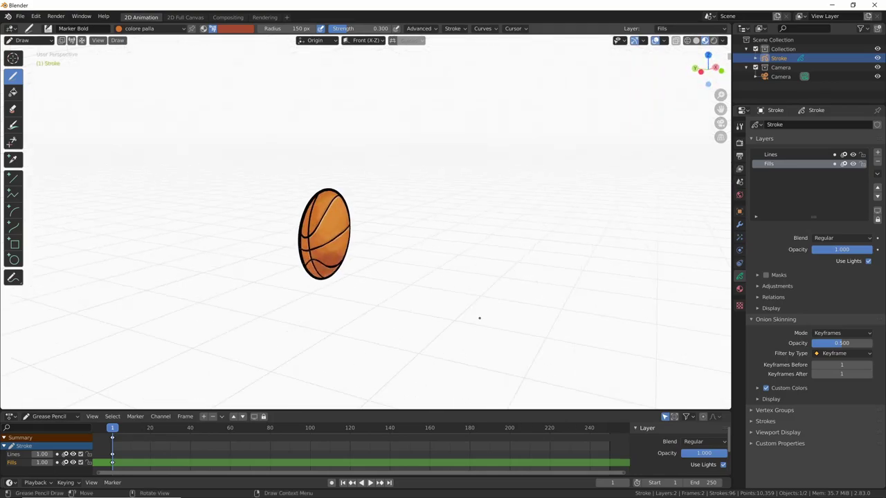
{"action": "key", "text": "KP_0"}
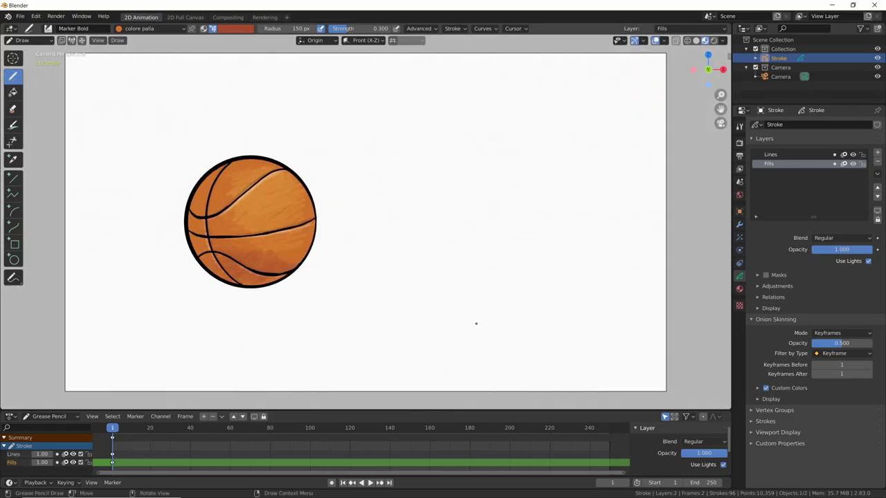
{"action": "key", "text": "ctrl"}
{"action": "key", "text": "ctrl+Tab"}
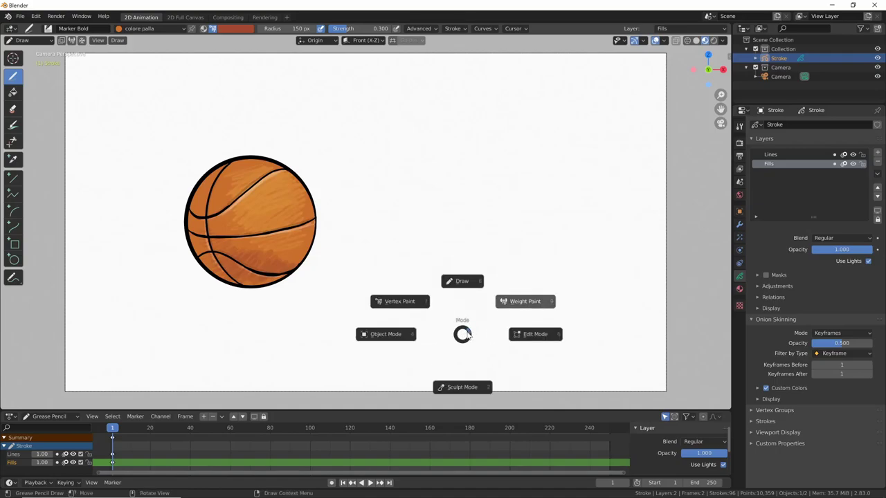
- Switch to Object Mode and select the ball object, orbiting so it faces the viewer
{"action": "left_click", "coordinate": [392, 338]}
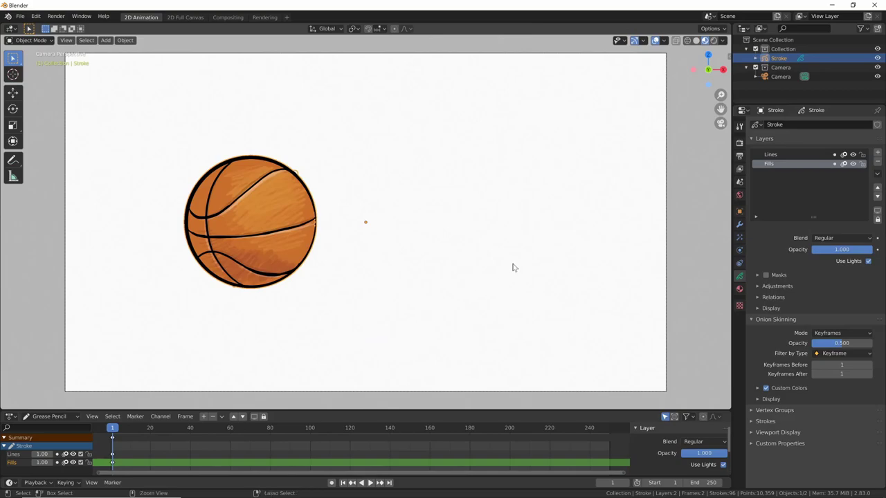
{"action": "scroll", "coordinate": [513, 265], "scroll_direction": "down", "scroll_amount": 3}
{"action": "mouse_move", "coordinate": [403, 313]}
{"action": "middle_mouse_down"}
{"action": "mouse_move", "coordinate": [430, 296]}
{"action": "mouse_move", "coordinate": [501, 305]}
{"action": "mouse_move", "coordinate": [510, 289]}
{"action": "mouse_move", "coordinate": [429, 310]}
{"action": "mouse_move", "coordinate": [408, 303]}
{"action": "middle_mouse_up"}
{"action": "left_click", "coordinate": [519, 291]}
{"action": "left_click", "coordinate": [254, 253]}
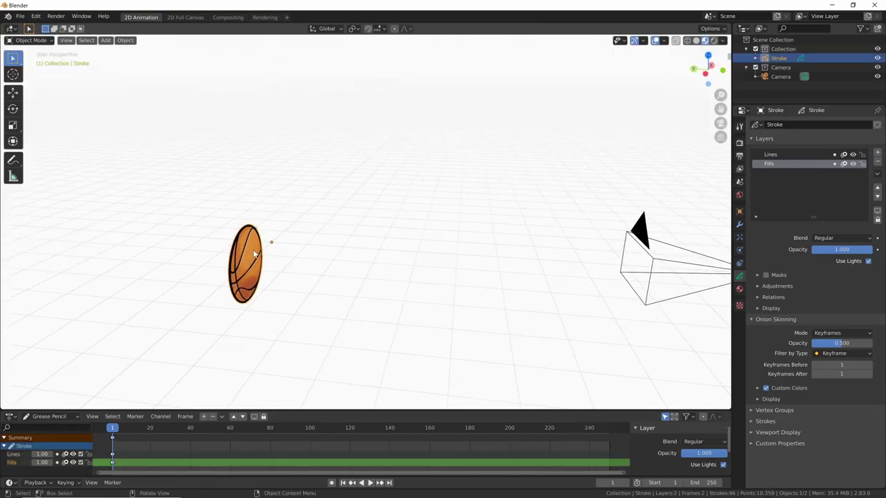
{"action": "mouse_move", "coordinate": [415, 308]}
{"action": "middle_mouse_down"}
{"action": "mouse_move", "coordinate": [412, 325]}
{"action": "mouse_move", "coordinate": [419, 315]}
{"action": "middle_mouse_up"}
{"action": "left_click", "coordinate": [419, 315]}
{"action": "left_click", "coordinate": [276, 300]}
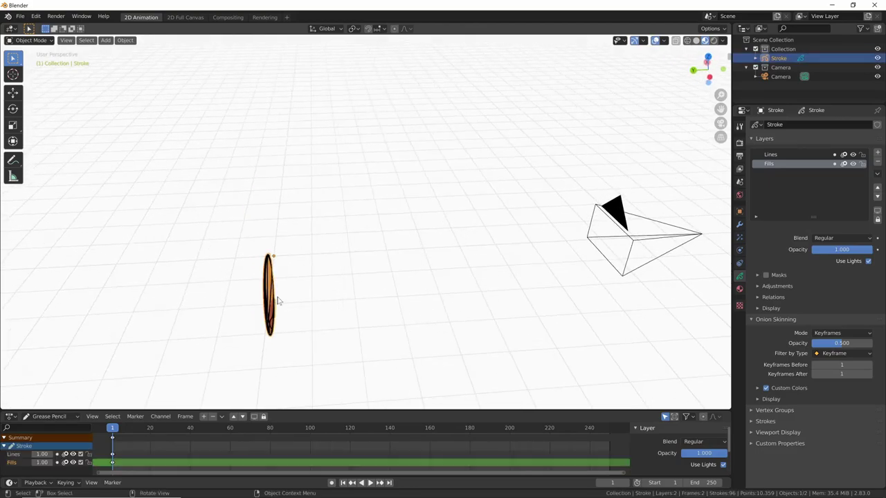
{"action": "mouse_move", "coordinate": [276, 300]}
{"action": "middle_mouse_down"}
{"action": "mouse_move", "coordinate": [401, 304]}
{"action": "mouse_move", "coordinate": [380, 309]}
{"action": "middle_mouse_up"}
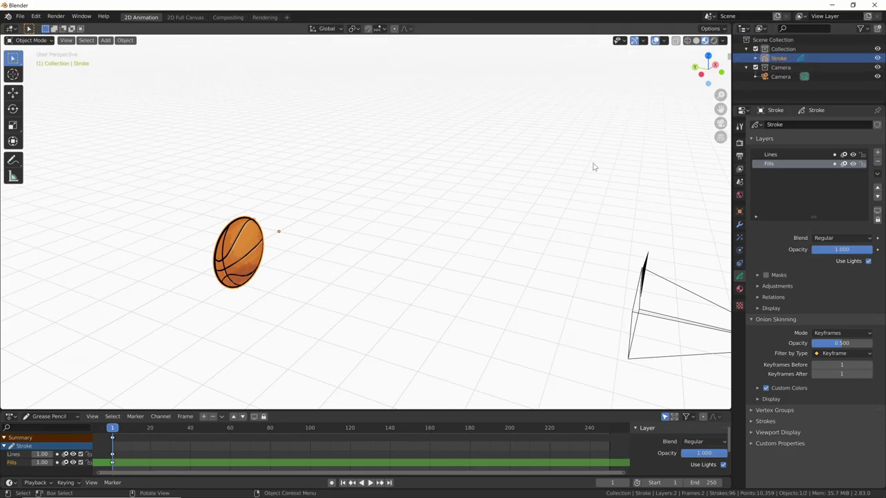
- Rename the ball object to palla with F2
{"action": "key", "text": "F2"}
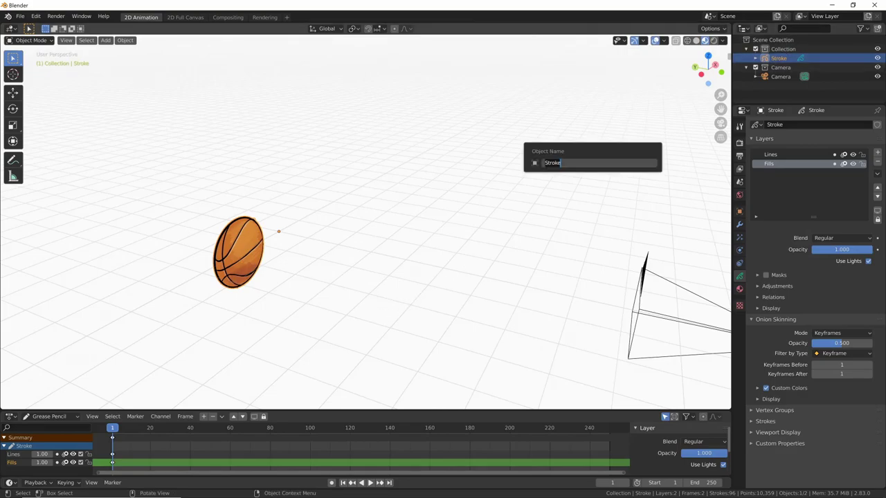
{"action": "type", "text": "ba"}
{"action": "type", "text": "lla"}
{"action": "key", "text": "Return"}
{"action": "mouse_move", "coordinate": [474, 323]}
{"action": "middle_mouse_down"}
{"action": "mouse_move", "coordinate": [484, 310]}
{"action": "mouse_move", "coordinate": [554, 290]}
{"action": "middle_mouse_up"}
- Select palla and try moving, rotating and shrinking it with G, R and S
{"action": "left_click", "coordinate": [628, 306]}
{"action": "left_click", "coordinate": [164, 252]}
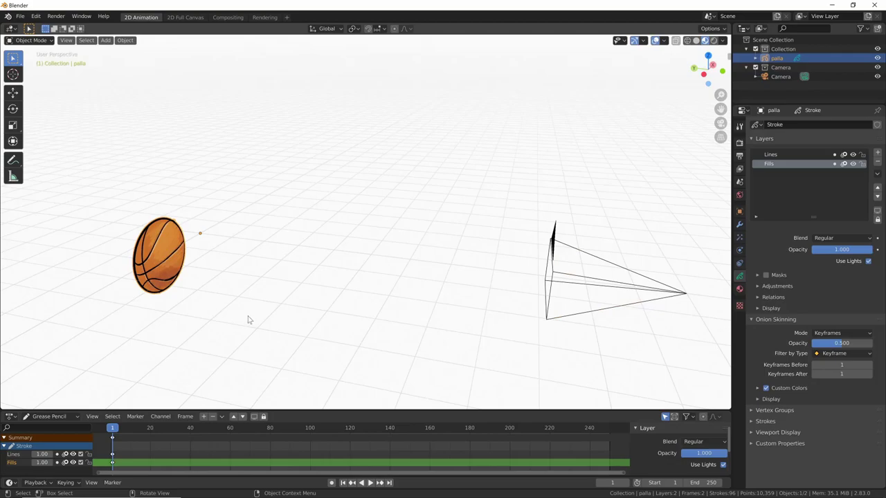
{"action": "mouse_move", "coordinate": [485, 277]}
{"action": "middle_mouse_down"}
{"action": "mouse_move", "coordinate": [431, 303]}
{"action": "mouse_move", "coordinate": [387, 305]}
{"action": "mouse_move", "coordinate": [406, 297]}
{"action": "mouse_move", "coordinate": [492, 315]}
{"action": "mouse_move", "coordinate": [467, 323]}
{"action": "mouse_move", "coordinate": [492, 312]}
{"action": "mouse_move", "coordinate": [439, 340]}
{"action": "middle_mouse_up"}
{"action": "key", "text": "g"}
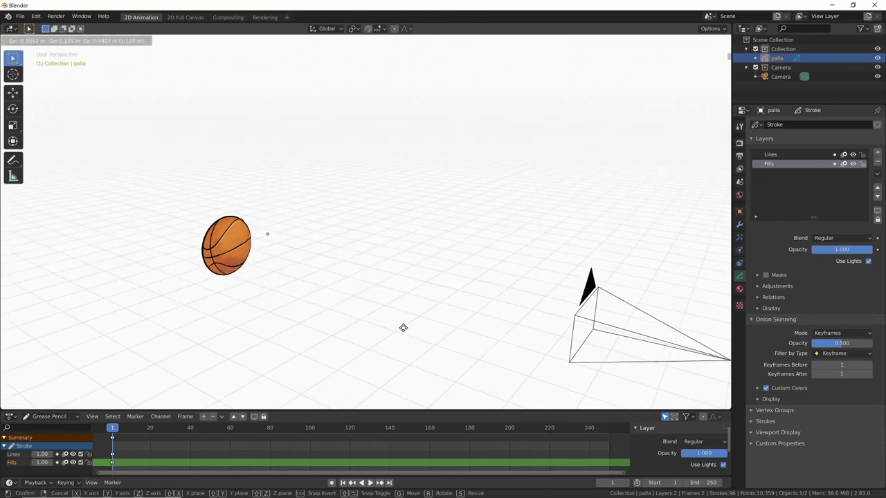
{"action": "left_click", "coordinate": [441, 299]}
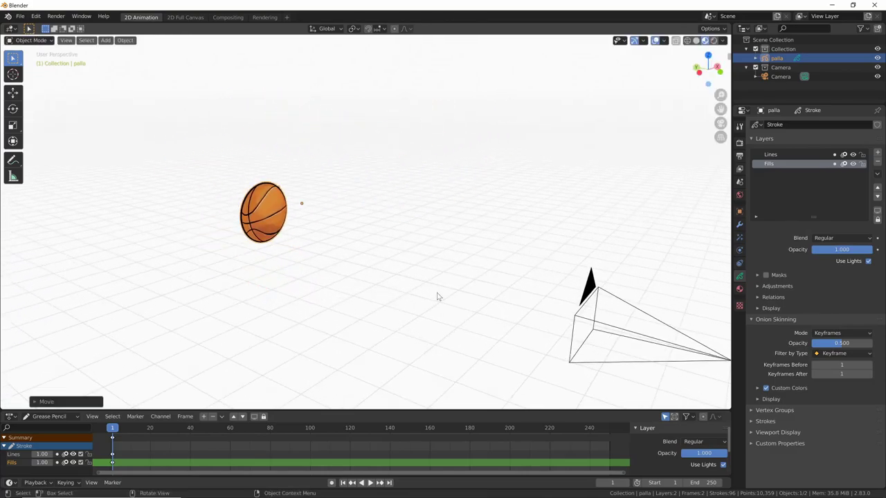
{"action": "key", "text": "r"}
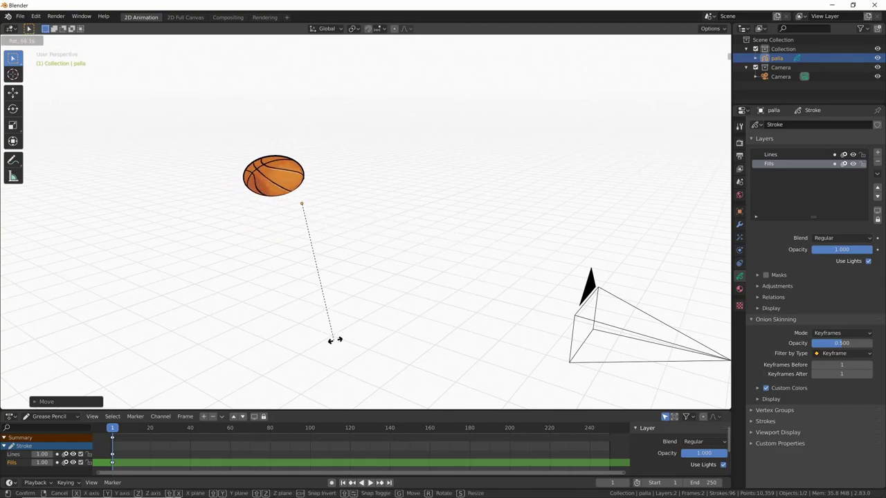
{"action": "left_click", "coordinate": [485, 293]}
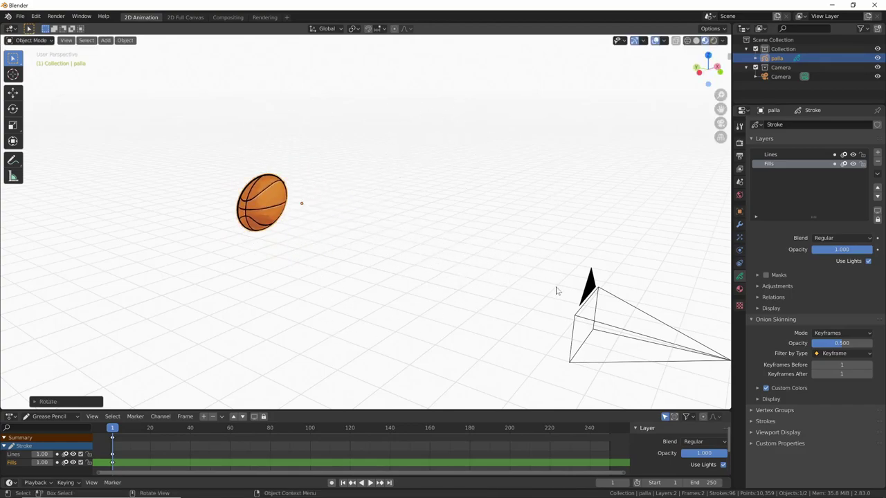
{"action": "key", "text": "s"}
{"action": "left_click", "coordinate": [456, 282]}
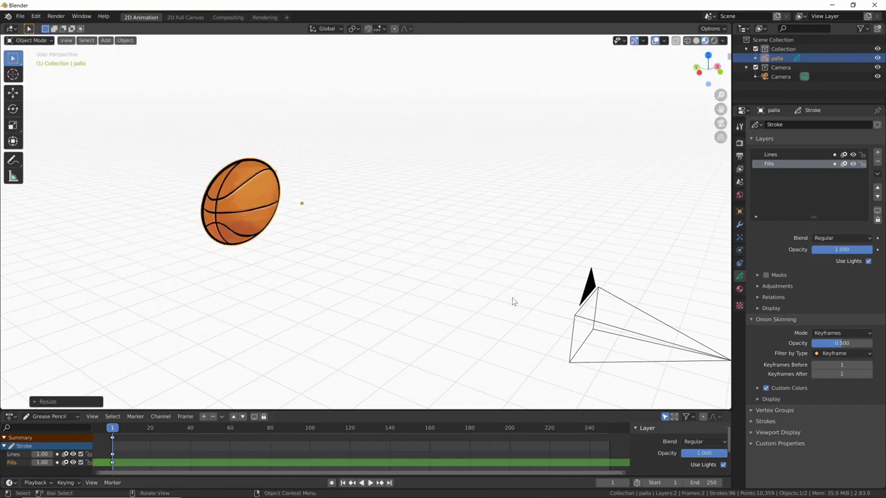
- Clear the ball's rotation, scale and location with Alt+R, Alt+S and Alt+G
{"action": "key", "text": "alt+r"}
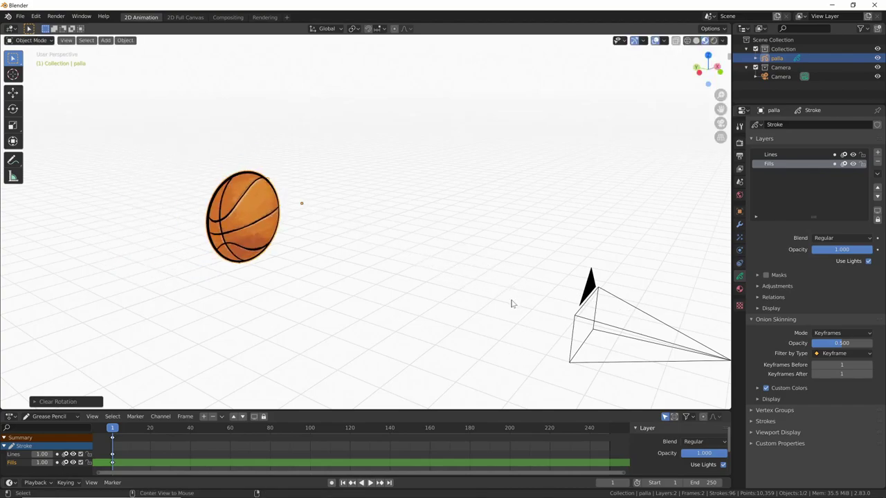
{"action": "key", "text": "alt+s"}
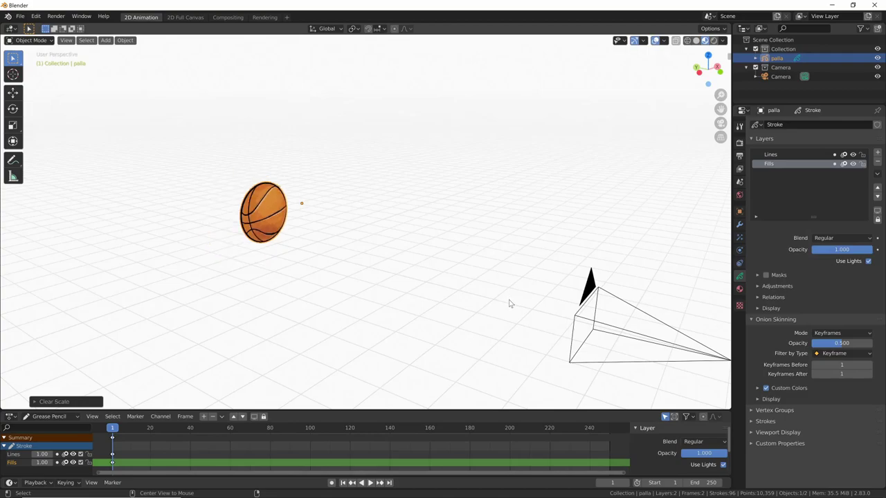
{"action": "key", "text": "alt+g"}
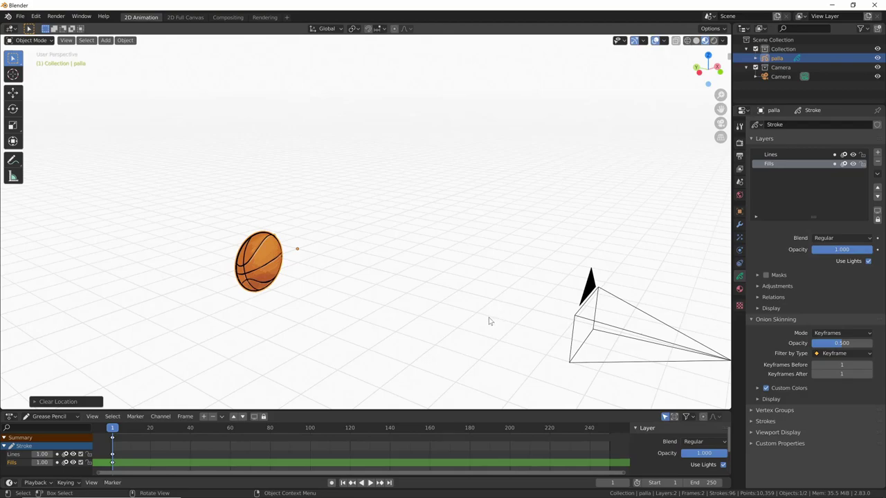
{"action": "key", "text": "i"}
- Show the transform panel and scale the ball up to 3.139
{"action": "key", "text": "n"}
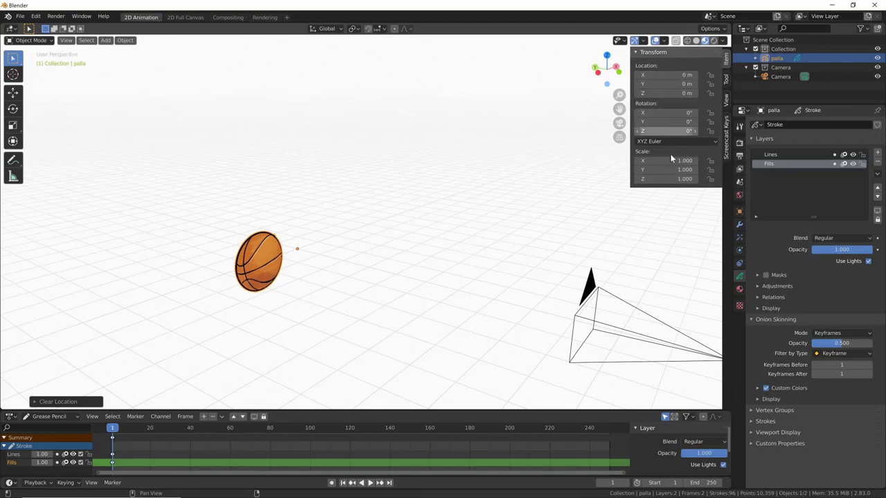
{"action": "middle_click_drag", "start_coordinate": [509, 302], "coordinate": [399, 310]}
{"action": "middle_click_drag", "start_coordinate": [336, 293], "coordinate": [334, 277]}
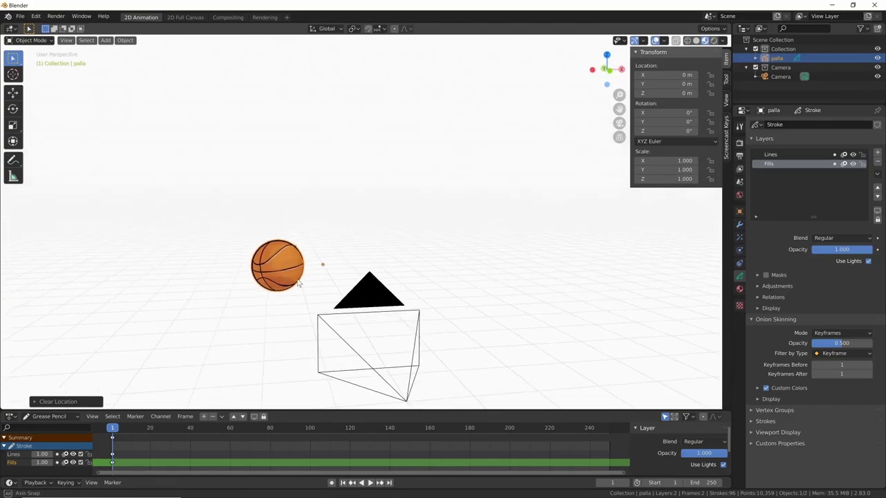
{"action": "key", "text": "s"}
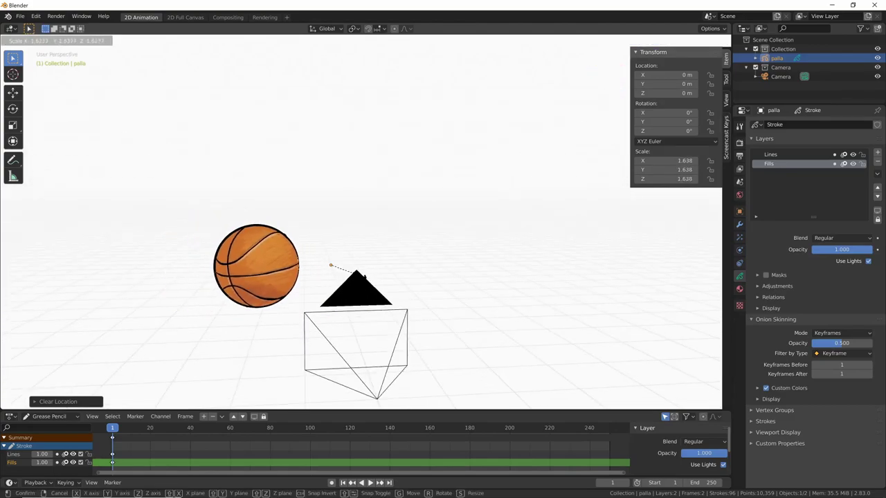
{"action": "left_click", "coordinate": [385, 288]}
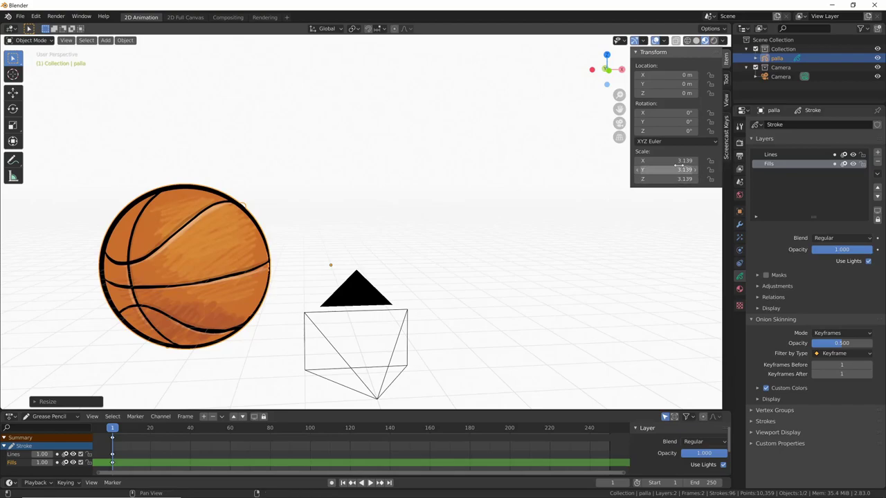
- Stretch the ball wide along the X axis
{"action": "mouse_move", "coordinate": [416, 291]}
{"action": "middle_mouse_down"}
{"action": "mouse_move", "coordinate": [546, 253]}
{"action": "mouse_move", "coordinate": [510, 281]}
{"action": "mouse_move", "coordinate": [513, 273]}
{"action": "middle_mouse_up"}
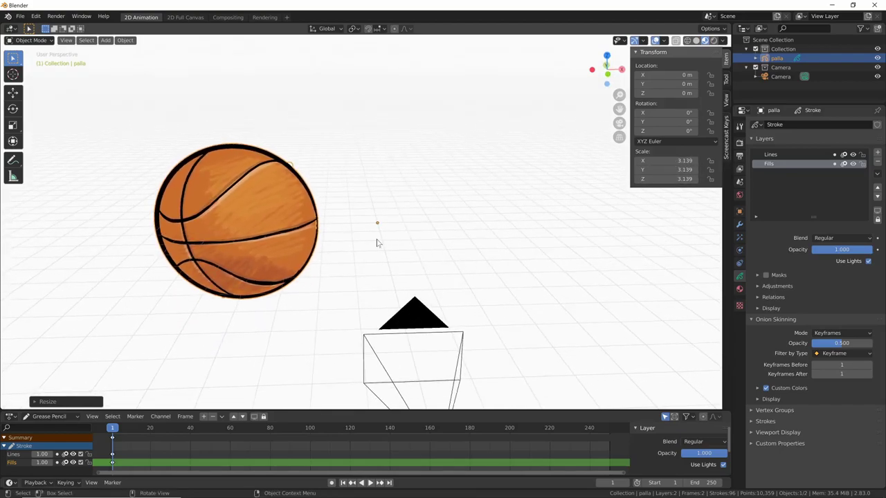
{"action": "key", "text": "s"}
{"action": "key", "text": "x"}
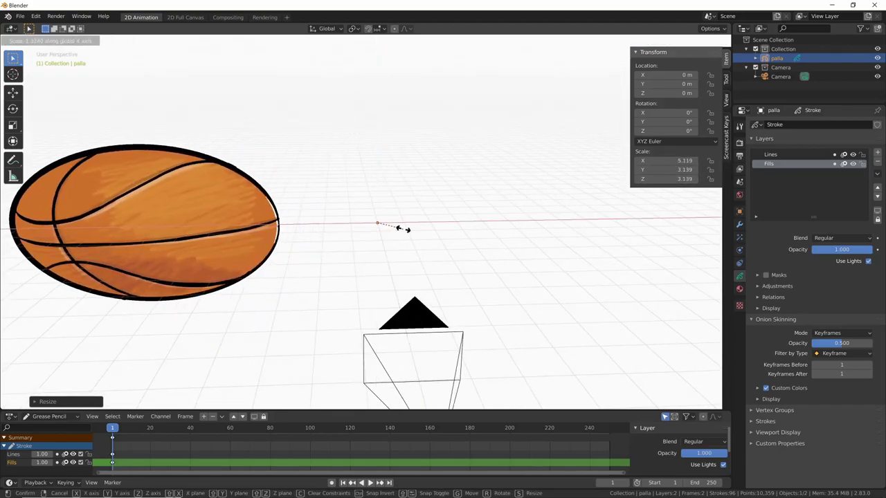
{"action": "left_click", "coordinate": [413, 234]}
{"action": "mouse_move", "coordinate": [413, 233]}
{"action": "middle_mouse_down", "text": "shift"}
{"action": "mouse_move", "coordinate": [455, 253]}
{"action": "mouse_move", "coordinate": [405, 219]}
{"action": "mouse_move", "coordinate": [488, 224]}
{"action": "middle_mouse_up", "text": "shift"}
- Tilt the ball with a rotation and move it to a new location
{"action": "mouse_move", "coordinate": [616, 221]}
{"action": "middle_mouse_down"}
{"action": "mouse_move", "coordinate": [604, 273]}
{"action": "mouse_move", "coordinate": [597, 270]}
{"action": "middle_mouse_up"}
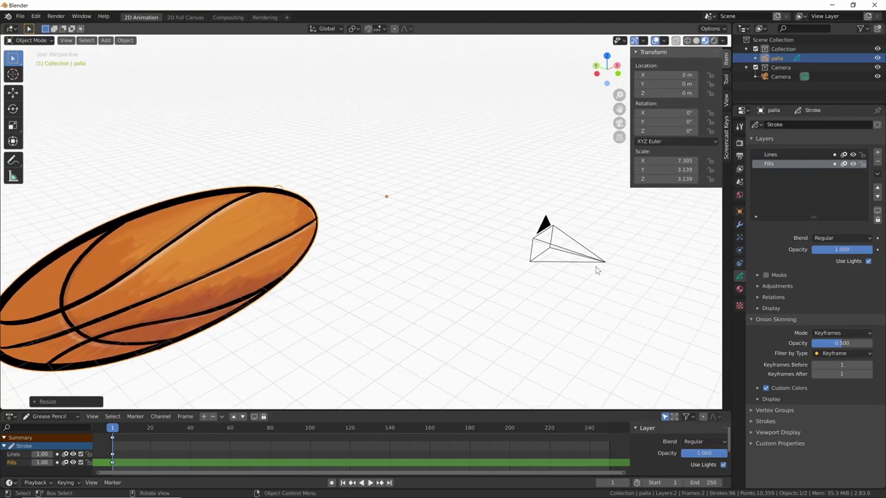
{"action": "key", "text": "r"}
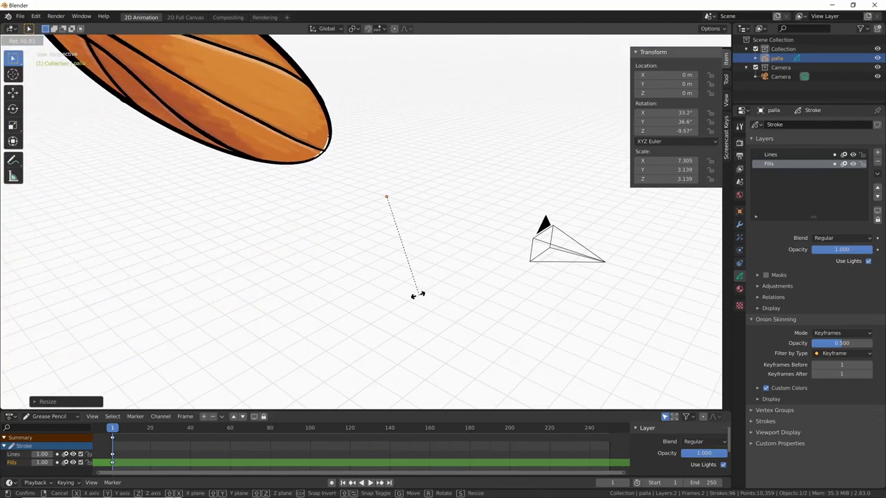
{"action": "left_click", "coordinate": [415, 295]}
{"action": "mouse_move", "coordinate": [522, 333]}
{"action": "middle_mouse_down"}
{"action": "mouse_move", "coordinate": [528, 279]}
{"action": "mouse_move", "coordinate": [369, 300]}
{"action": "middle_mouse_up"}
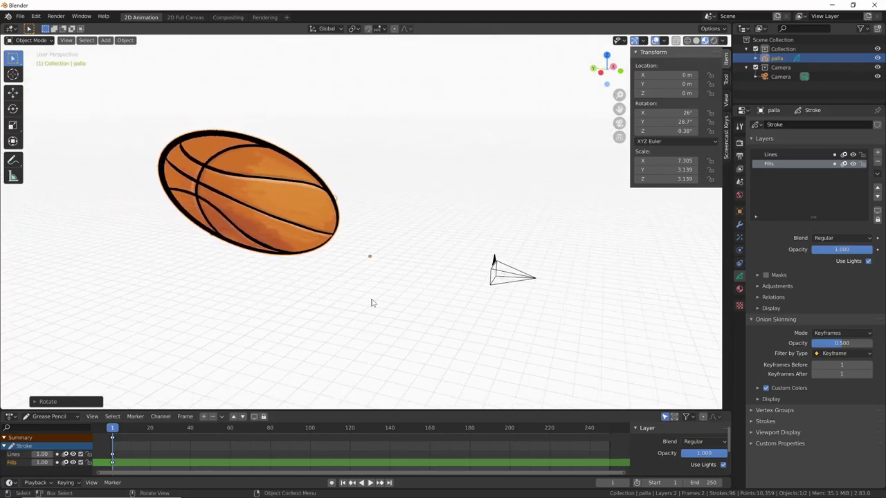
{"action": "key", "text": "g"}
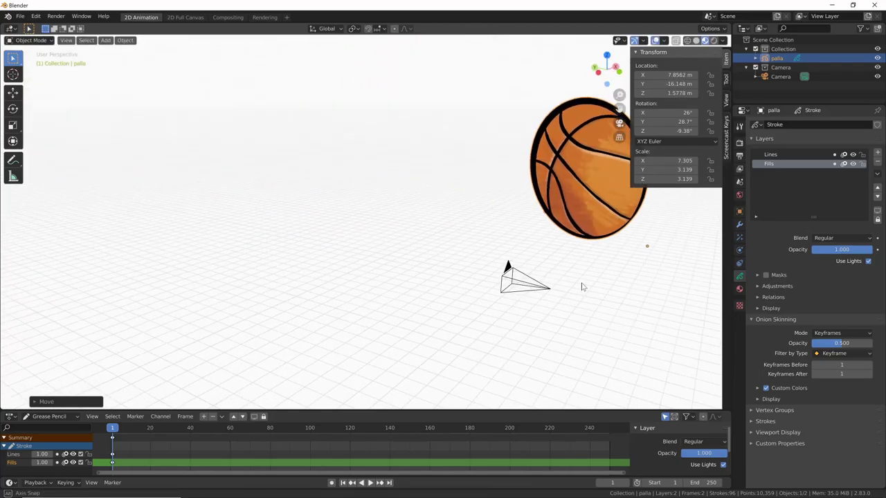
{"action": "left_click", "coordinate": [582, 284]}
- Clear the ball's location, rotation and scale back to 0 m, 0° and 1.000
{"action": "mouse_move", "coordinate": [512, 277]}
{"action": "middle_mouse_down"}
{"action": "mouse_move", "coordinate": [461, 301]}
{"action": "mouse_move", "coordinate": [548, 312]}
{"action": "mouse_move", "coordinate": [551, 275]}
{"action": "mouse_move", "coordinate": [451, 299]}
{"action": "mouse_move", "coordinate": [465, 307]}
{"action": "middle_mouse_up"}
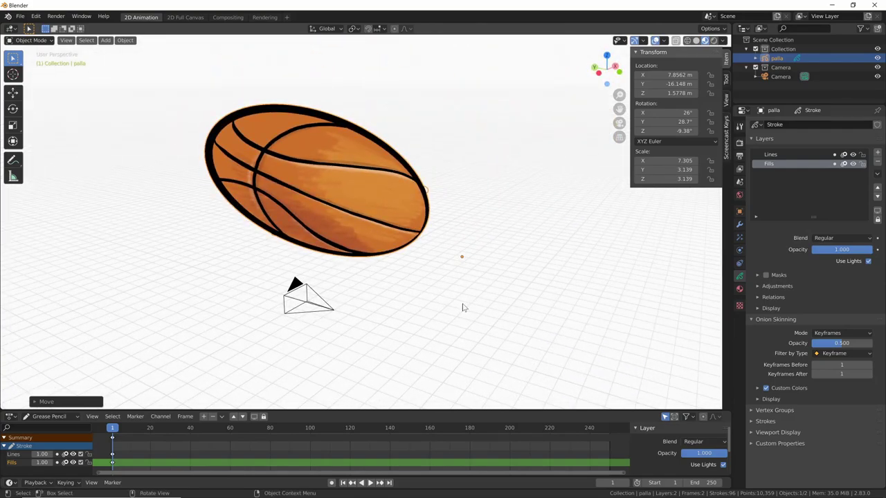
{"action": "key", "text": "alt+g"}
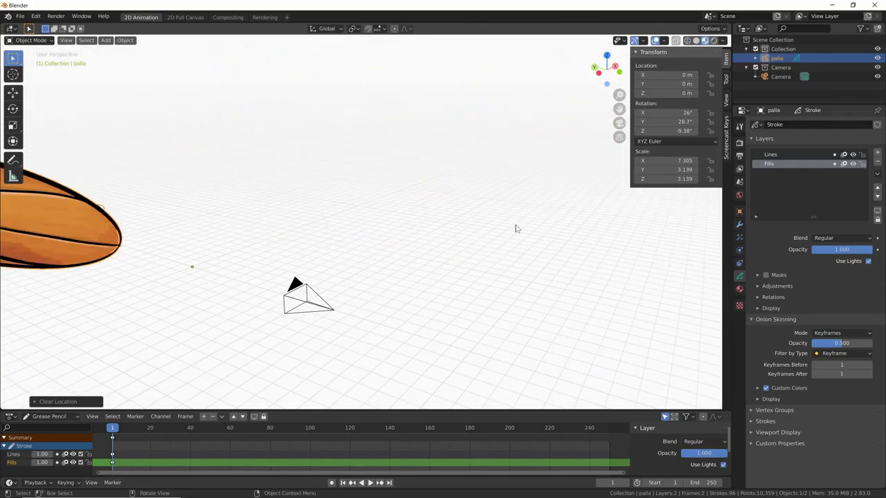
{"action": "key", "text": "alt+r"}
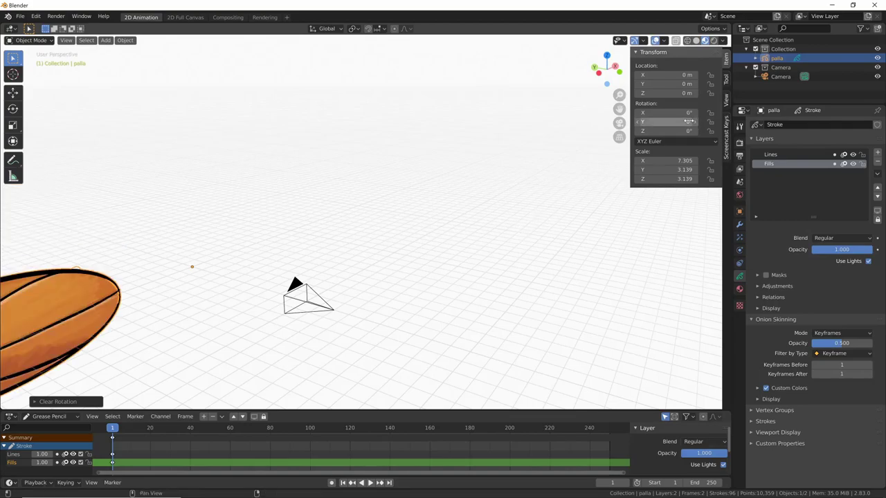
{"action": "key", "text": "alt+s"}
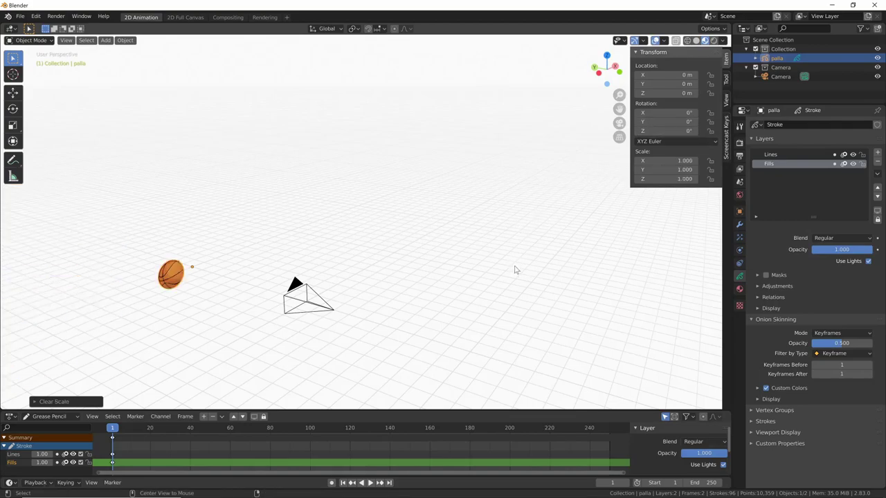
{"action": "mouse_move", "coordinate": [506, 256]}
{"action": "middle_mouse_down"}
{"action": "mouse_move", "coordinate": [432, 284]}
{"action": "mouse_move", "coordinate": [518, 285]}
{"action": "mouse_move", "coordinate": [437, 312]}
{"action": "mouse_move", "coordinate": [518, 269]}
{"action": "mouse_move", "coordinate": [562, 266]}
{"action": "mouse_move", "coordinate": [385, 306]}
{"action": "mouse_move", "coordinate": [352, 288]}
{"action": "middle_mouse_up"}
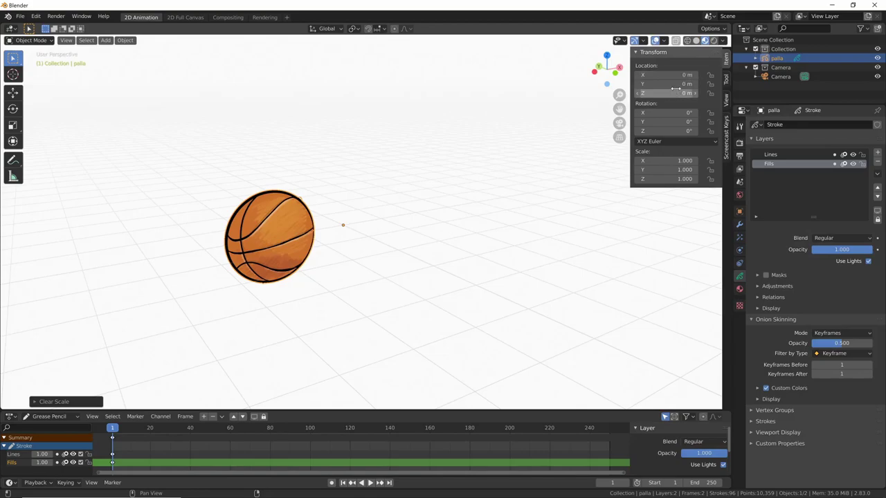
{"action": "mouse_move", "coordinate": [438, 310]}
{"action": "middle_mouse_down"}
{"action": "mouse_move", "coordinate": [475, 313]}
{"action": "mouse_move", "coordinate": [457, 344]}
{"action": "middle_mouse_up"}
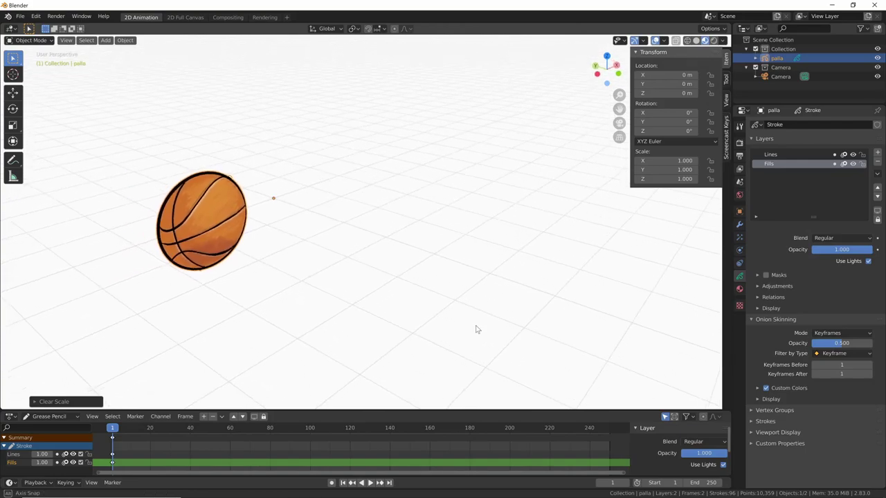
{"action": "key", "text": "KP_0"}
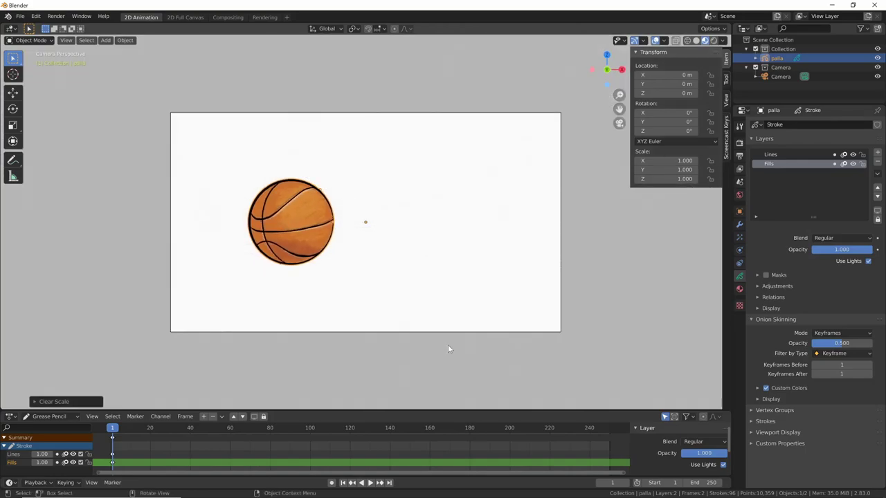
{"action": "scroll", "coordinate": [460, 299], "scroll_direction": "up", "scroll_amount": 3}
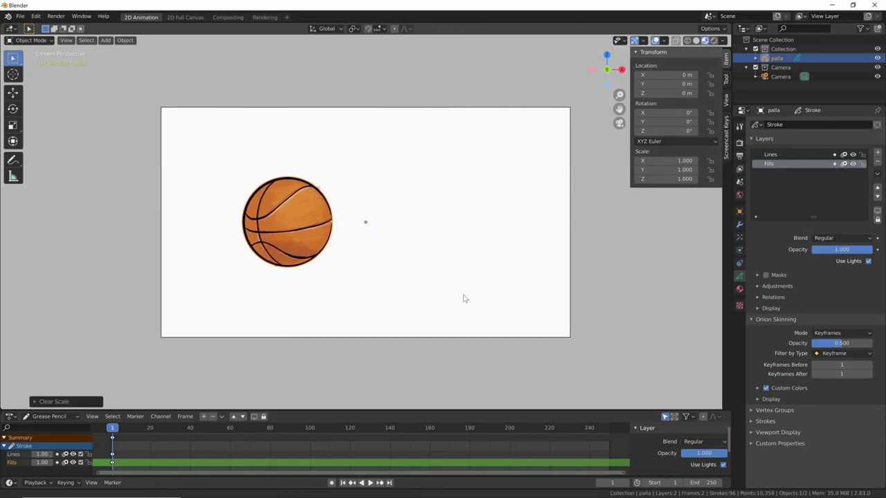
{"action": "scroll", "coordinate": [534, 257], "scroll_direction": "down", "scroll_amount": 2}
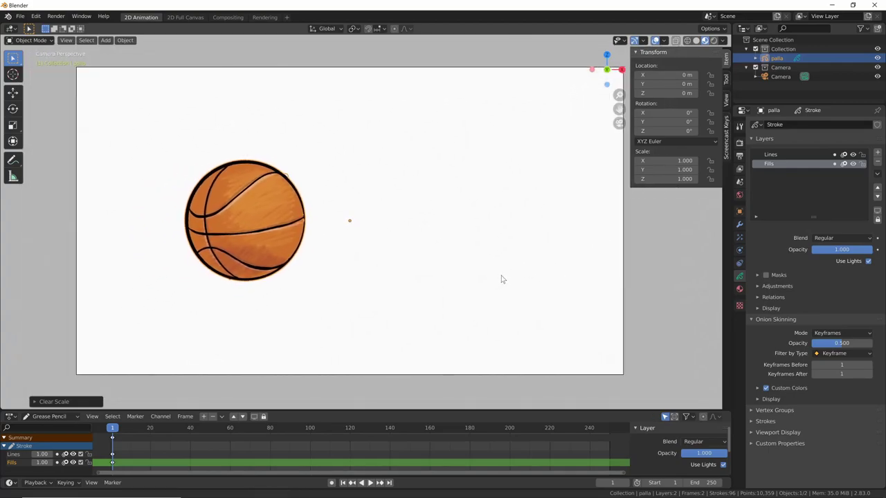
{"action": "scroll", "coordinate": [501, 277], "scroll_direction": "up", "scroll_amount": 1}
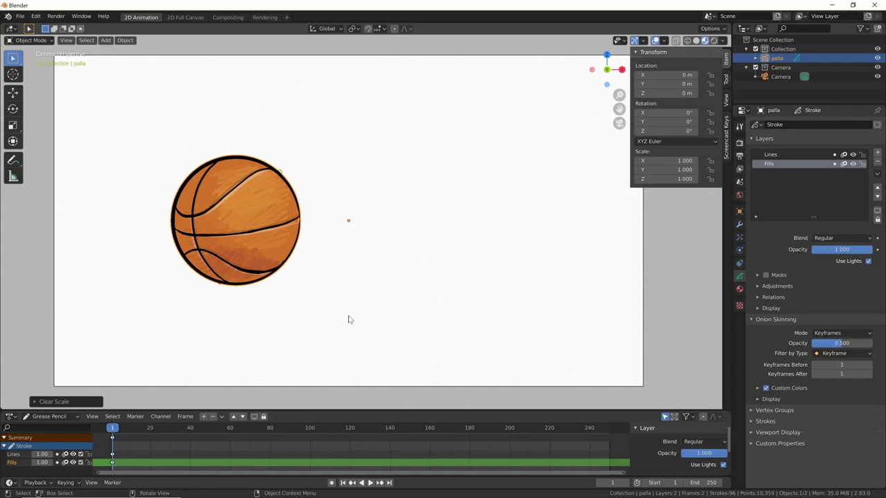
{"action": "mouse_move", "coordinate": [349, 320]}
{"action": "middle_mouse_down"}
{"action": "mouse_move", "coordinate": [323, 234]}
{"action": "mouse_move", "coordinate": [457, 291]}
{"action": "middle_mouse_up"}
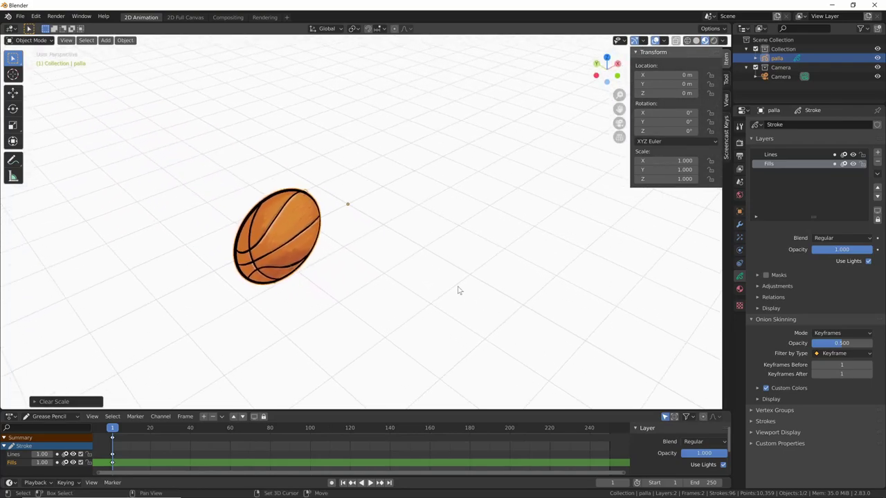
{"action": "scroll", "coordinate": [443, 263], "scroll_direction": "up", "scroll_amount": 5}
{"action": "scroll", "coordinate": [423, 215], "scroll_direction": "up", "scroll_amount": 4}
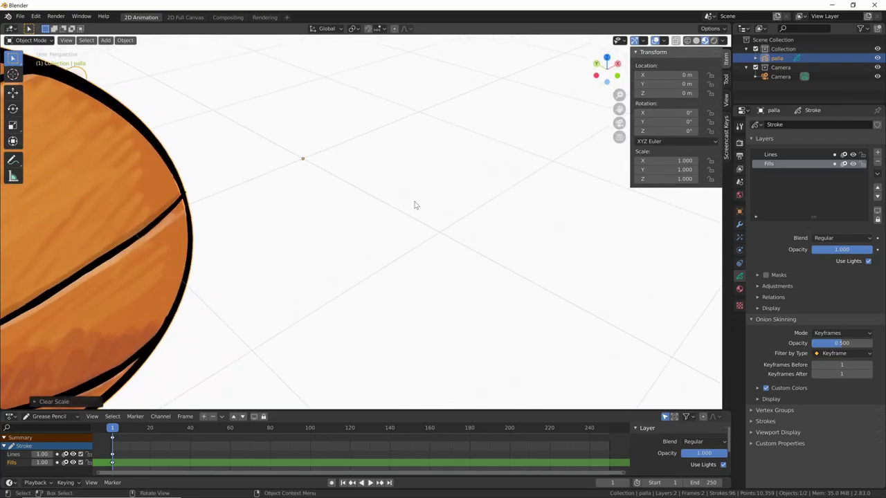
{"action": "mouse_move", "coordinate": [415, 205]}
{"action": "middle_mouse_down"}
{"action": "mouse_move", "coordinate": [273, 298]}
{"action": "mouse_move", "coordinate": [475, 225]}
{"action": "mouse_move", "coordinate": [454, 243]}
{"action": "mouse_move", "coordinate": [476, 236]}
{"action": "mouse_move", "coordinate": [449, 291]}
{"action": "mouse_move", "coordinate": [477, 242]}
{"action": "mouse_move", "coordinate": [450, 270]}
{"action": "mouse_move", "coordinate": [464, 275]}
{"action": "mouse_move", "coordinate": [406, 272]}
{"action": "mouse_move", "coordinate": [454, 282]}
{"action": "middle_mouse_up"}
{"action": "scroll", "coordinate": [478, 242], "scroll_direction": "down", "scroll_amount": 4}
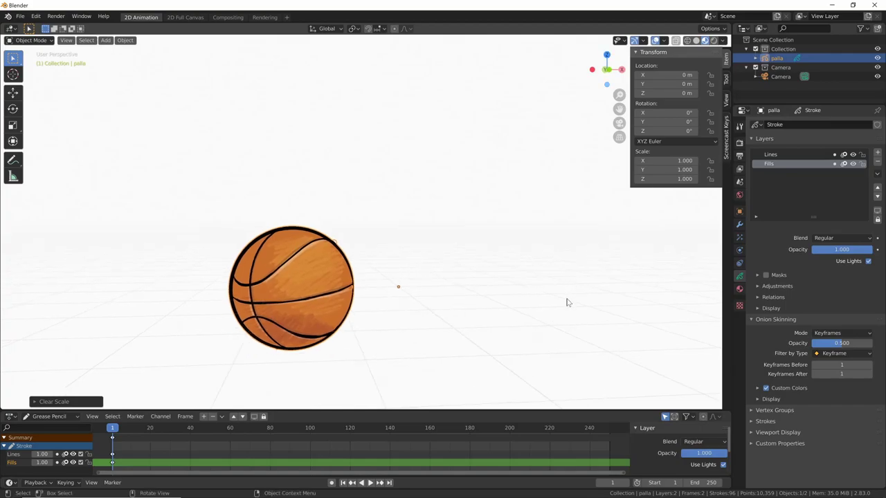
{"action": "key", "text": "KP_0"}
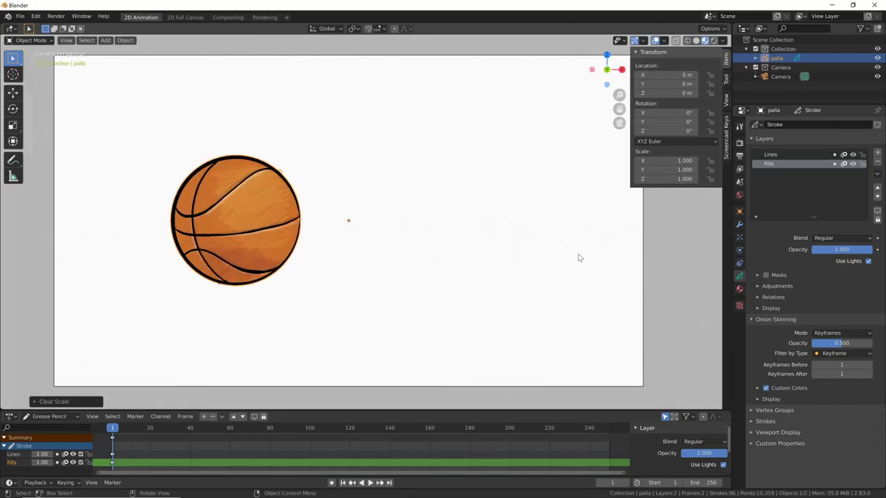
{"action": "key", "text": "r"}
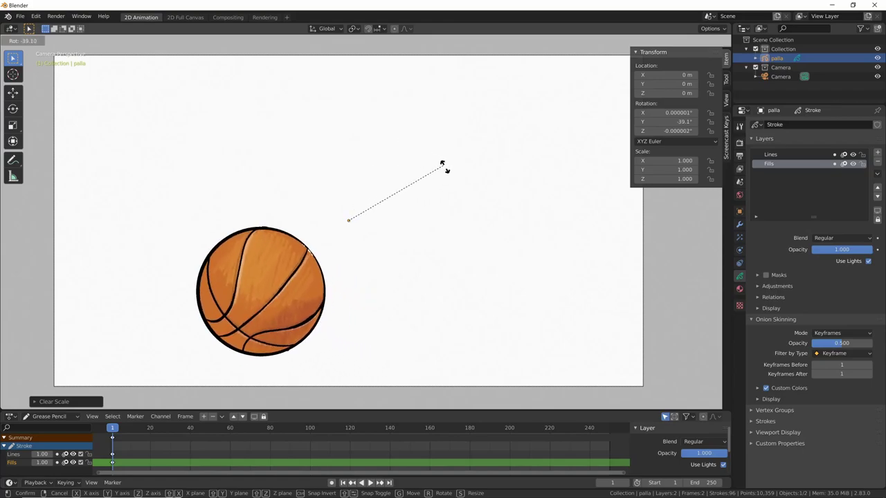
{"action": "key", "text": "Escape"}
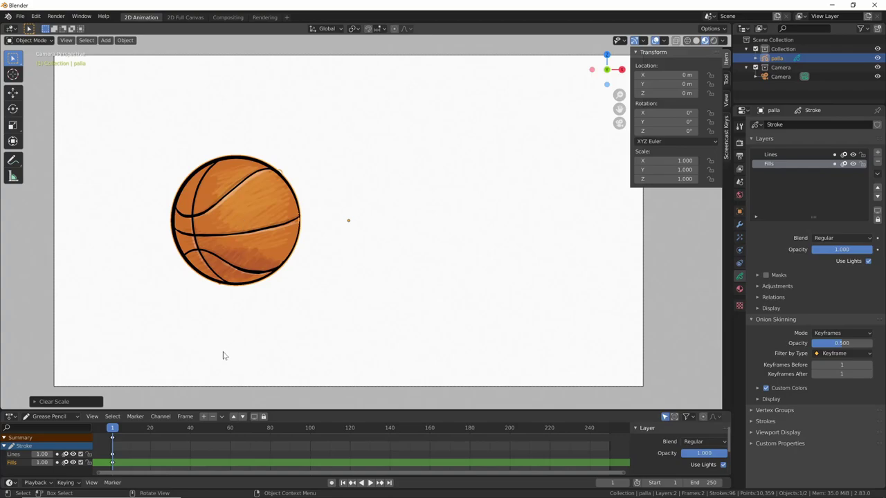
{"action": "mouse_move", "coordinate": [353, 250]}
{"action": "middle_mouse_down"}
{"action": "mouse_move", "coordinate": [415, 273]}
{"action": "mouse_move", "coordinate": [398, 287]}
{"action": "mouse_move", "coordinate": [371, 260]}
{"action": "middle_mouse_up"}
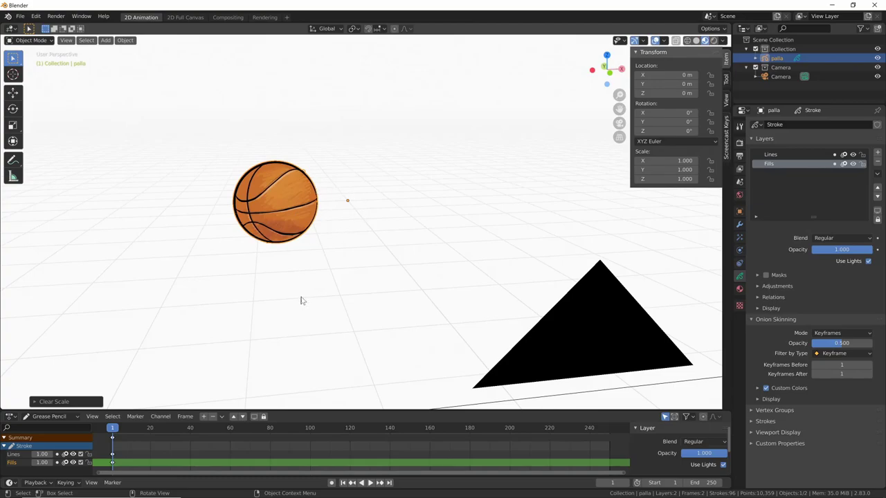
{"action": "mouse_move", "coordinate": [305, 202]}
{"action": "middle_mouse_down"}
{"action": "mouse_move", "coordinate": [326, 222]}
{"action": "mouse_move", "coordinate": [297, 204]}
{"action": "middle_mouse_up"}
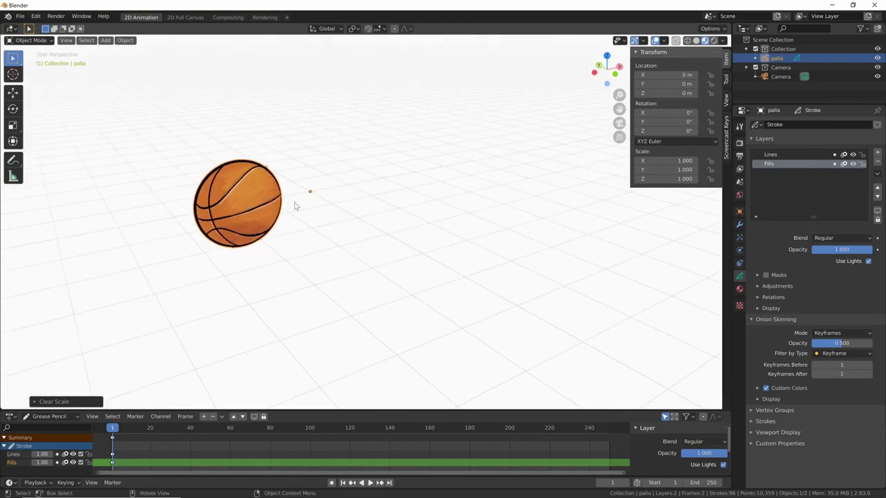
- Set the ball's origin to its geometry and zoom in closer
{"action": "right_click", "coordinate": [257, 206]}
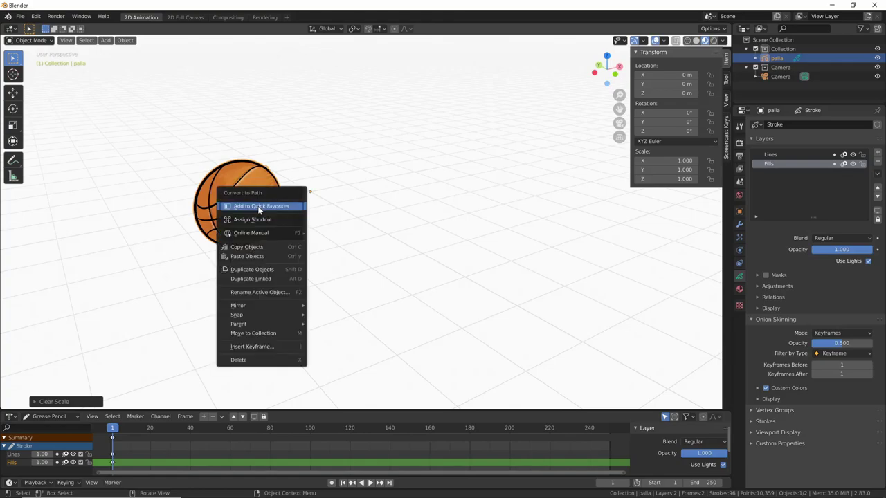
{"action": "right_click", "coordinate": [250, 202]}
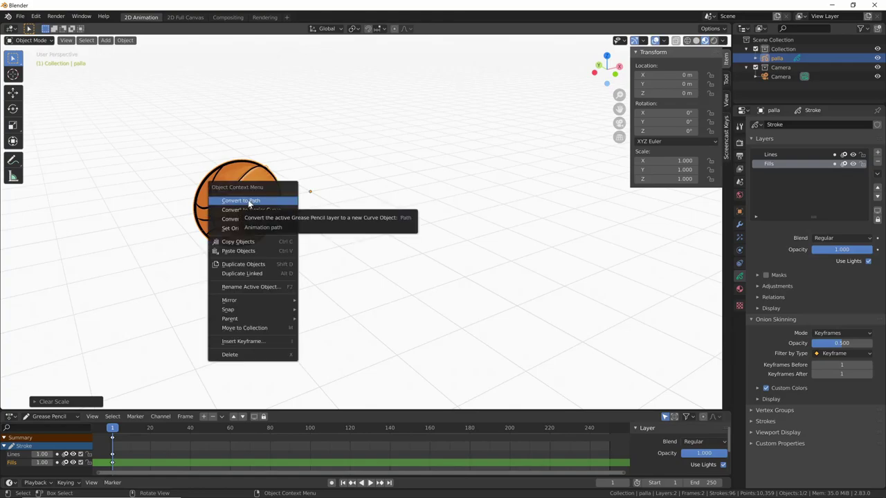
{"action": "mouse_move", "coordinate": [239, 229]}
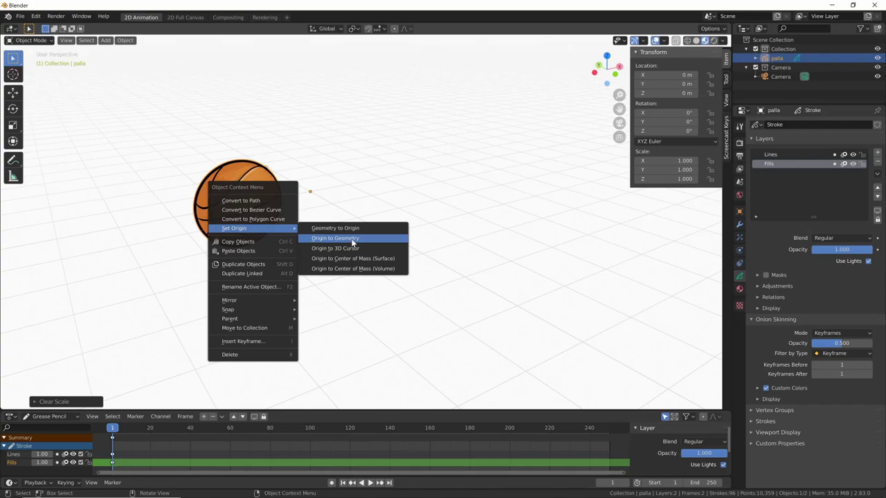
{"action": "left_click", "coordinate": [352, 238]}
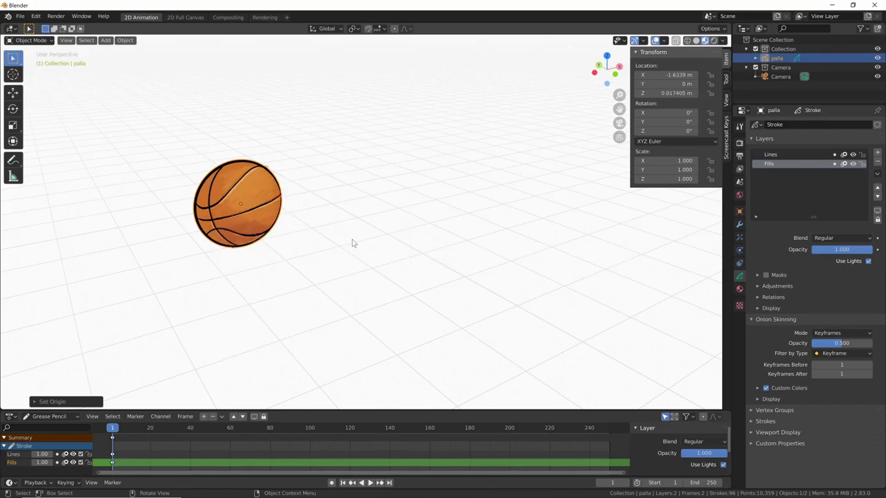
{"action": "middle_click_drag", "start_coordinate": [240, 210], "coordinate": [307, 192]}
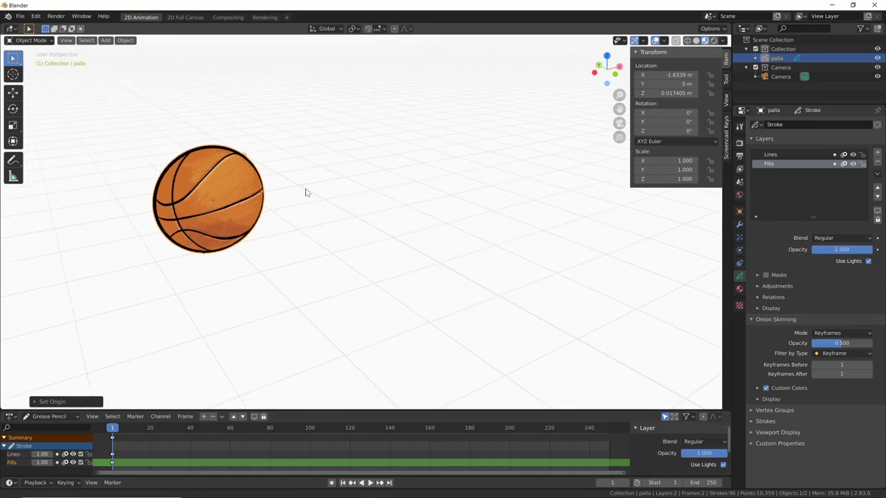
{"action": "scroll", "coordinate": [303, 268], "scroll_direction": "up", "scroll_amount": 3}
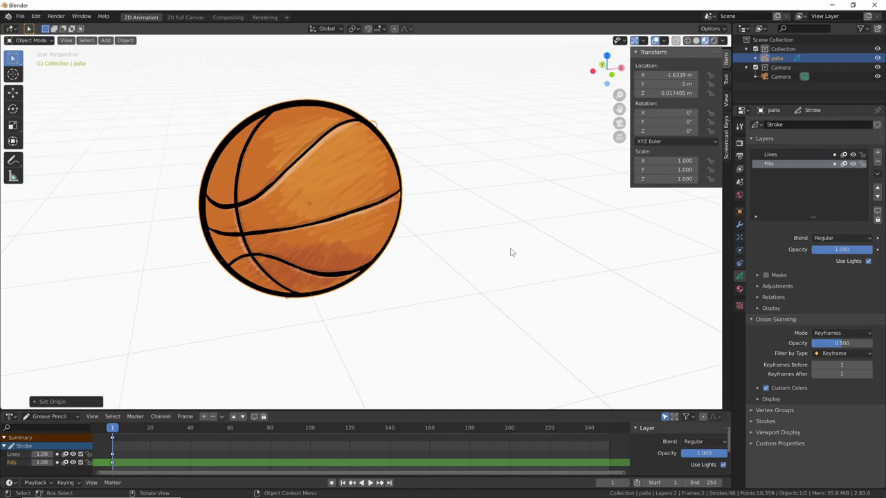
- Undo the origin change and view the ball through the camera
{"action": "middle_click_drag", "start_coordinate": [520, 271], "coordinate": [509, 282]}
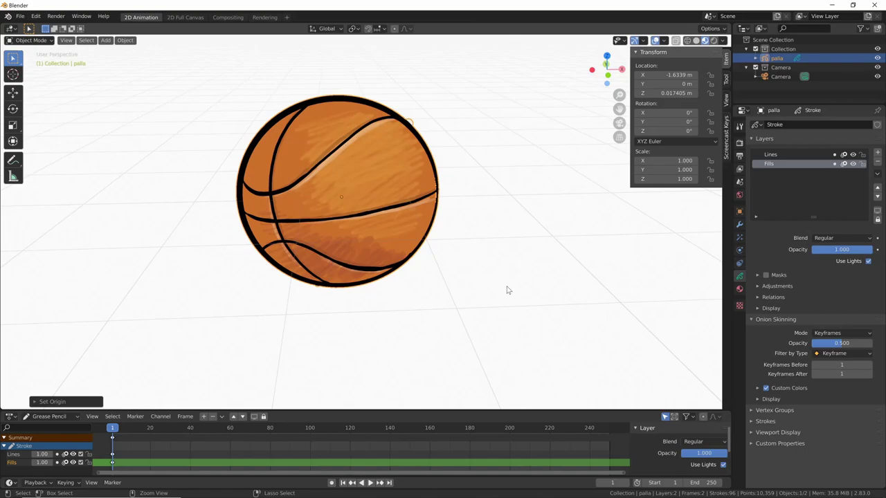
{"action": "key", "text": "ctrl+z"}
{"action": "key", "text": "KP_0"}
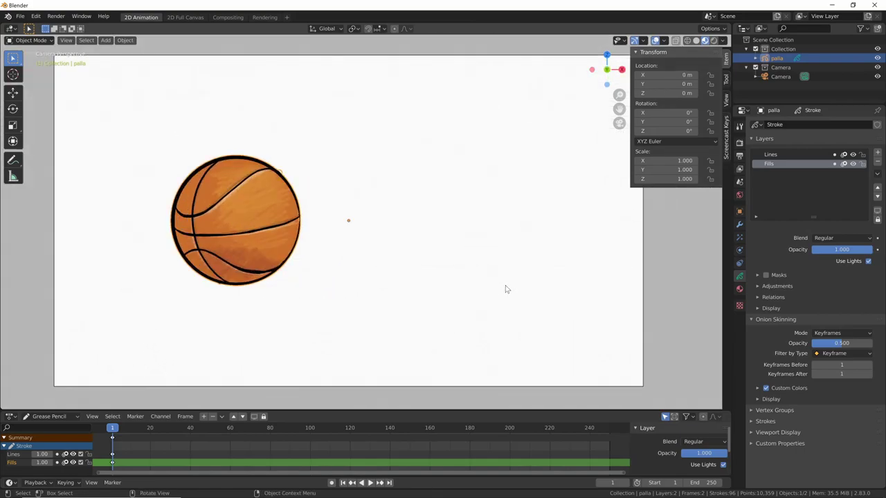
- Switch to Draw mode with the Lines layer active
{"action": "key", "text": "ctrl+Tab"}
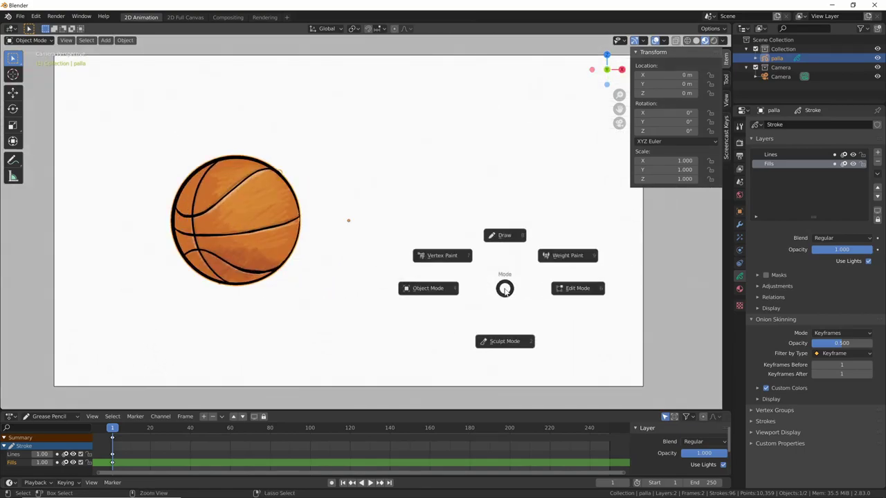
{"action": "left_click", "coordinate": [505, 236]}
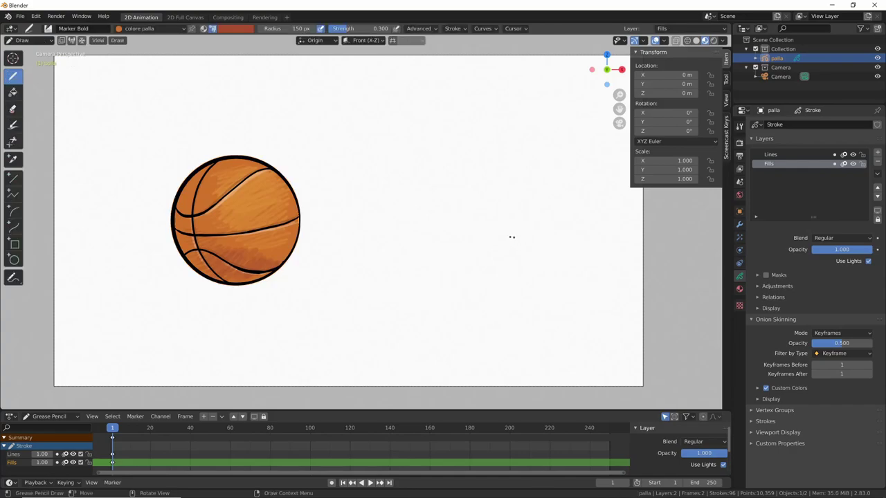
{"action": "left_click", "coordinate": [770, 154]}
{"action": "middle_click_drag", "start_coordinate": [496, 255], "coordinate": [468, 272], "text": "shift"}
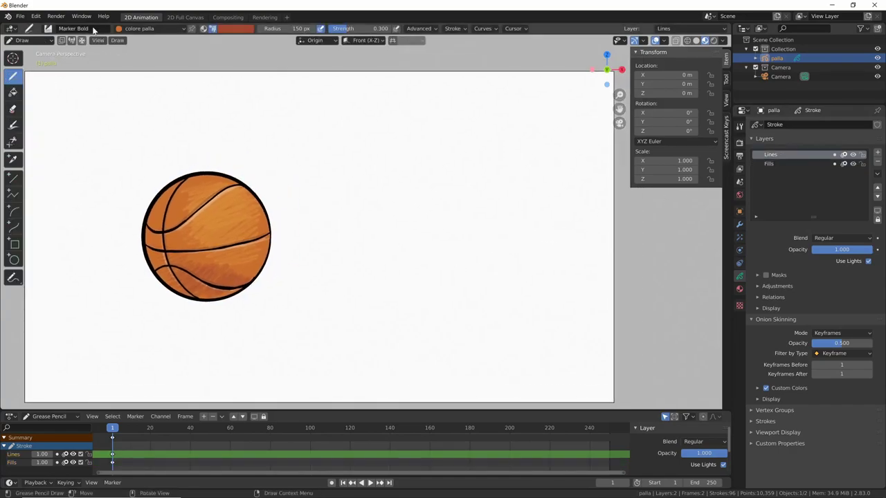
- Draw a curved arc above the ball using the Ink Pen brush and linee material
{"action": "left_click", "coordinate": [61, 31]}
{"action": "left_click", "coordinate": [98, 57]}
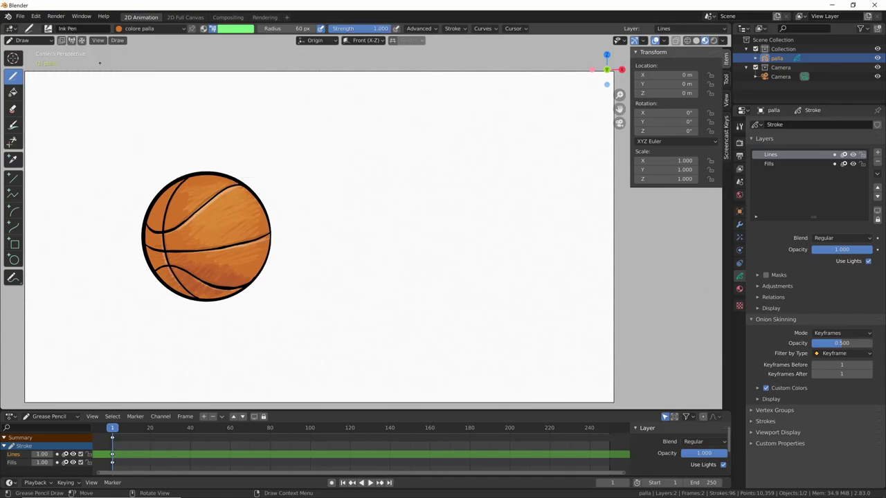
{"action": "left_click", "coordinate": [181, 29]}
{"action": "left_click", "coordinate": [105, 76]}
{"action": "left_click_drag", "start_coordinate": [369, 109], "coordinate": [402, 148]}
- Return to Object Mode and orbit out of camera view
{"action": "key", "text": "ctrl+Tab"}
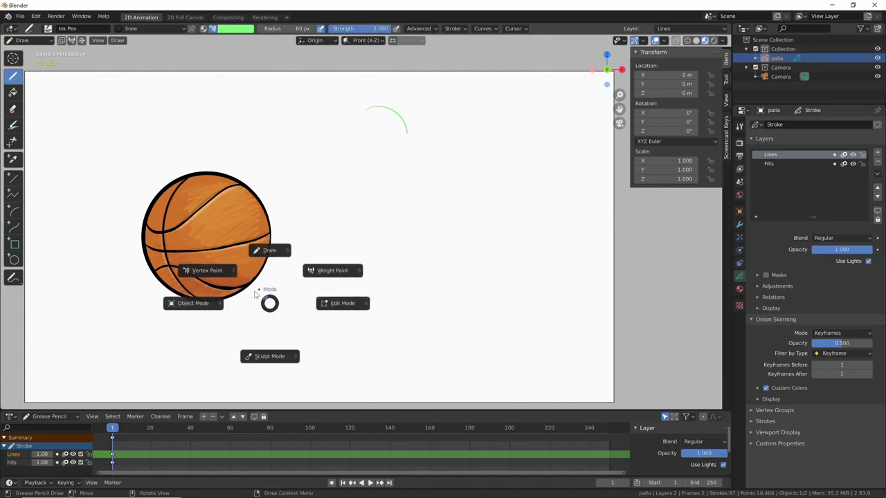
{"action": "left_click", "coordinate": [214, 306]}
{"action": "middle_click_drag", "start_coordinate": [394, 279], "coordinate": [310, 212]}
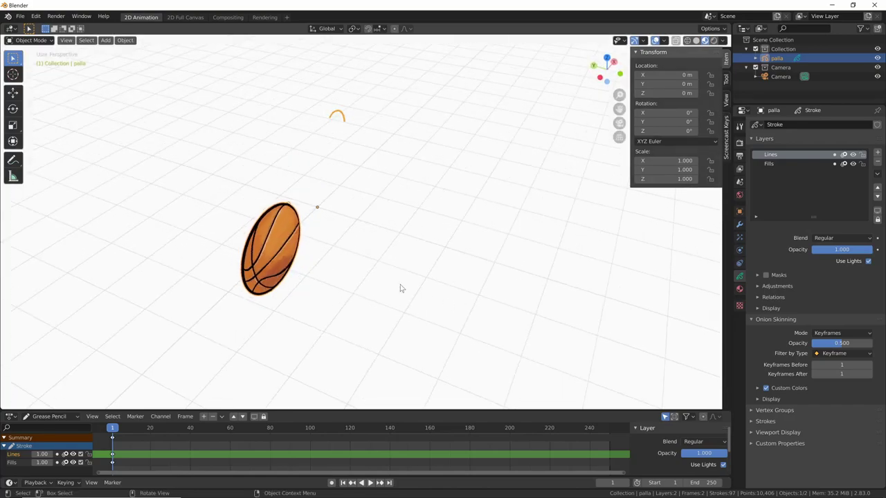
- Reposition the ball's origin via Set Origin, leaving location X -0.64918 m, Z 0.49023 m
{"action": "mouse_move", "coordinate": [439, 223]}
{"action": "middle_mouse_down"}
{"action": "mouse_move", "coordinate": [425, 252]}
{"action": "mouse_move", "coordinate": [372, 249]}
{"action": "middle_mouse_up"}
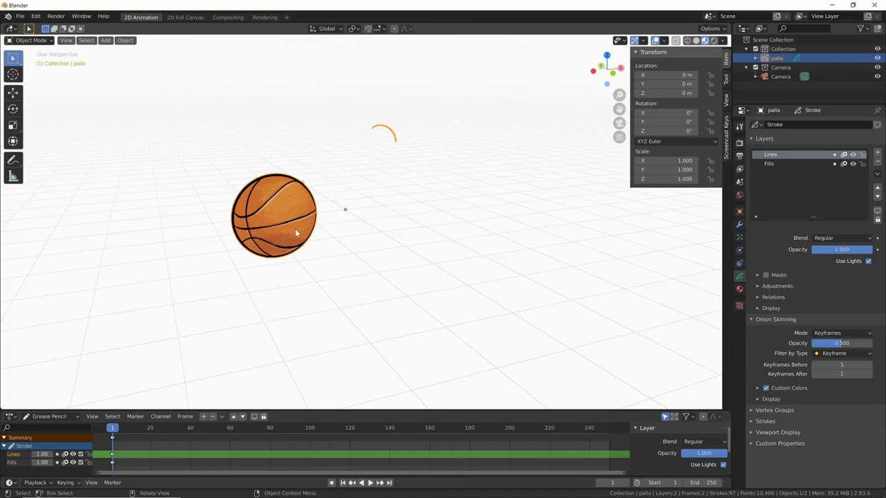
{"action": "right_click", "coordinate": [295, 228]}
{"action": "mouse_move", "coordinate": [281, 228]}
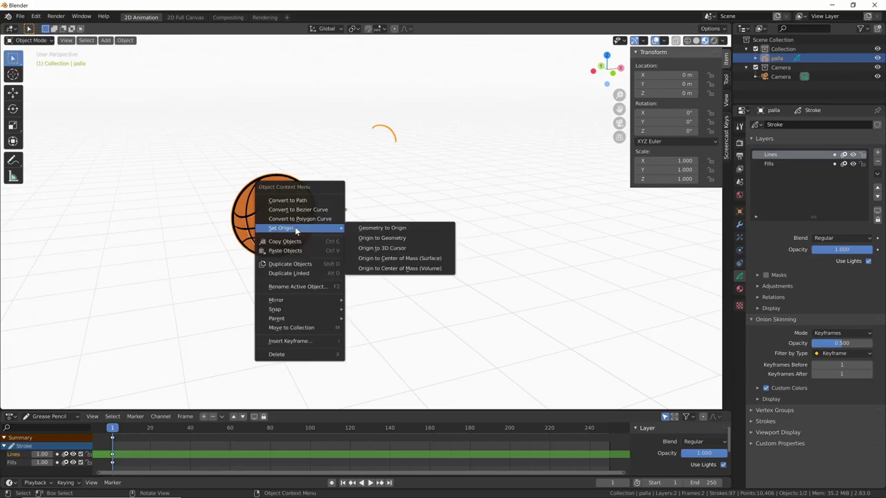
{"action": "left_click", "coordinate": [407, 240]}
{"action": "middle_click_drag", "start_coordinate": [362, 239], "coordinate": [335, 227]}
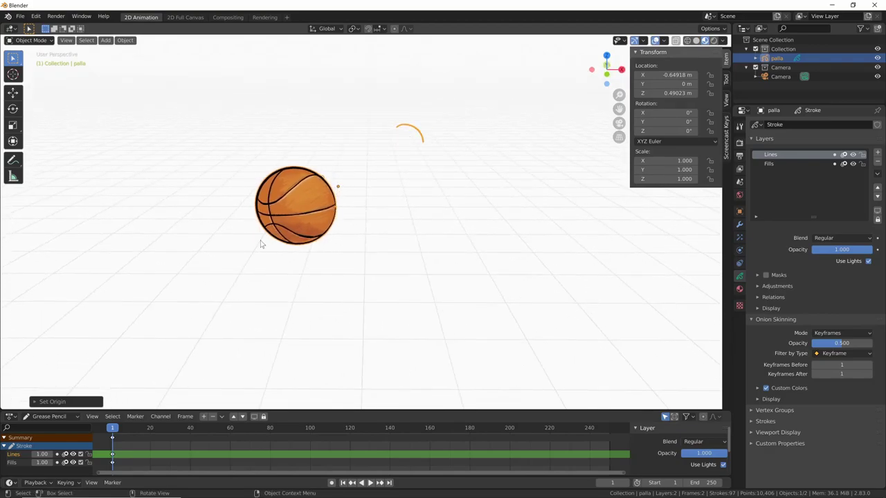
{"action": "middle_click_drag", "start_coordinate": [416, 131], "coordinate": [407, 130]}
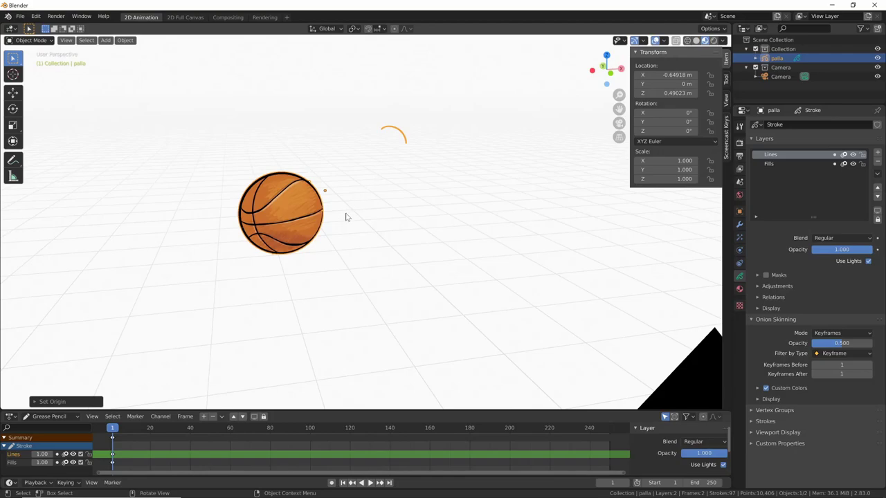
{"action": "mouse_move", "coordinate": [330, 261]}
{"action": "middle_mouse_down"}
{"action": "mouse_move", "coordinate": [370, 247]}
{"action": "mouse_move", "coordinate": [447, 247]}
{"action": "mouse_move", "coordinate": [423, 273]}
{"action": "mouse_move", "coordinate": [370, 243]}
{"action": "mouse_move", "coordinate": [375, 255]}
{"action": "middle_mouse_up"}
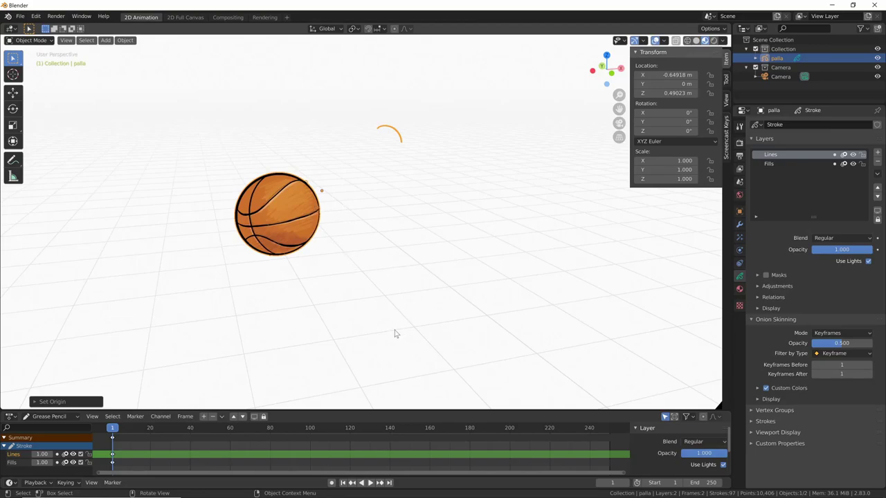
- Restore the ball's location to 0 m and enter Draw mode in camera view
{"action": "key", "text": "ctrl+z"}
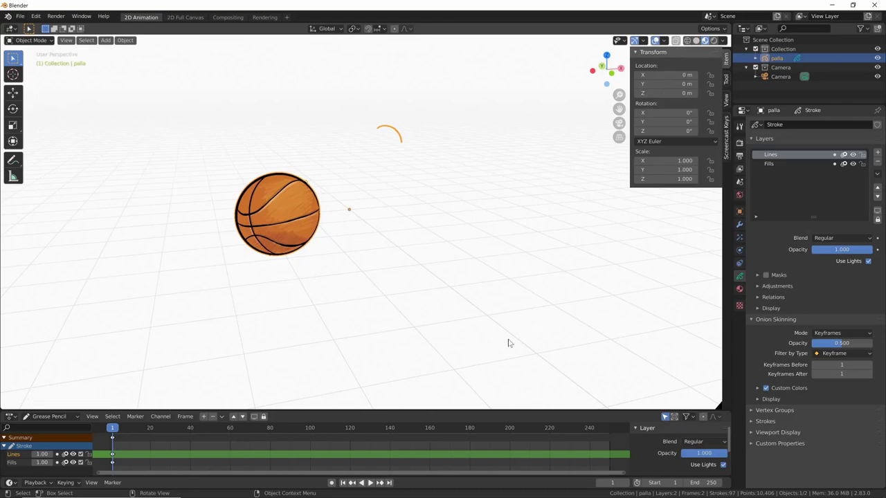
{"action": "key", "text": "KP_0"}
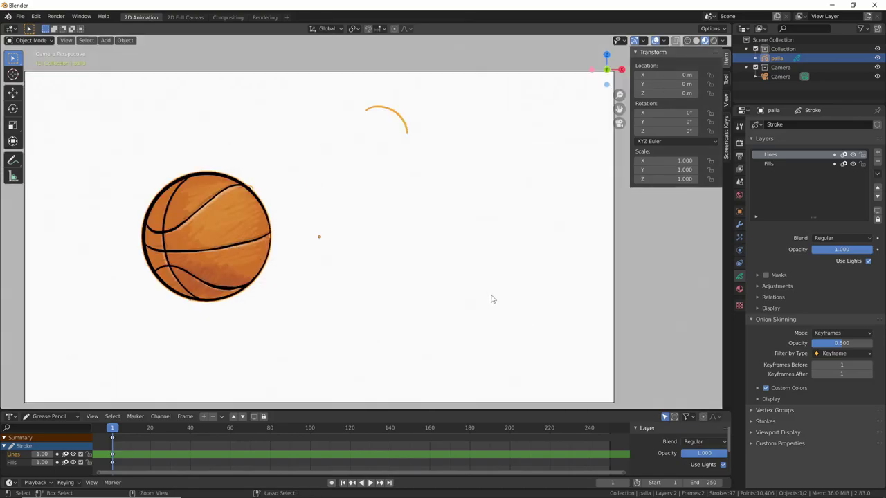
{"action": "key", "text": "ctrl+Tab"}
{"action": "left_click", "coordinate": [490, 242]}
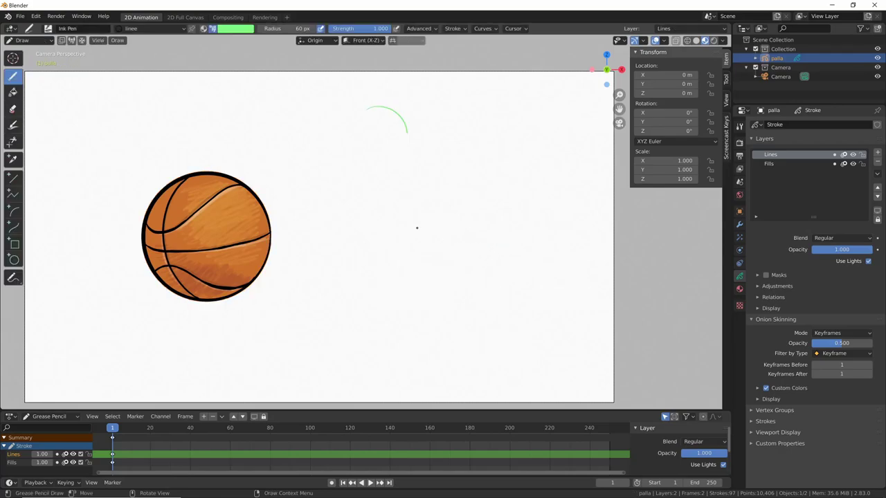
- Box-select and delete the stray arc, then return to Object Mode
{"action": "key", "text": "b"}
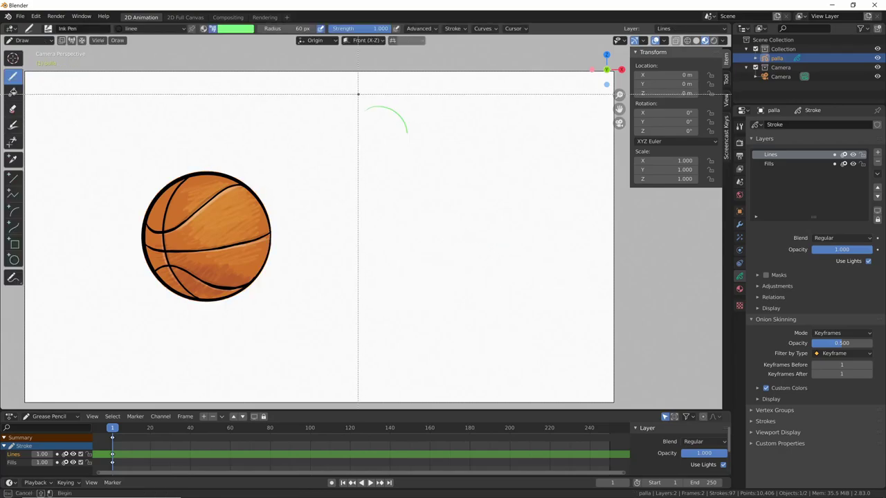
{"action": "left_click_drag", "start_coordinate": [358, 94], "coordinate": [442, 170]}
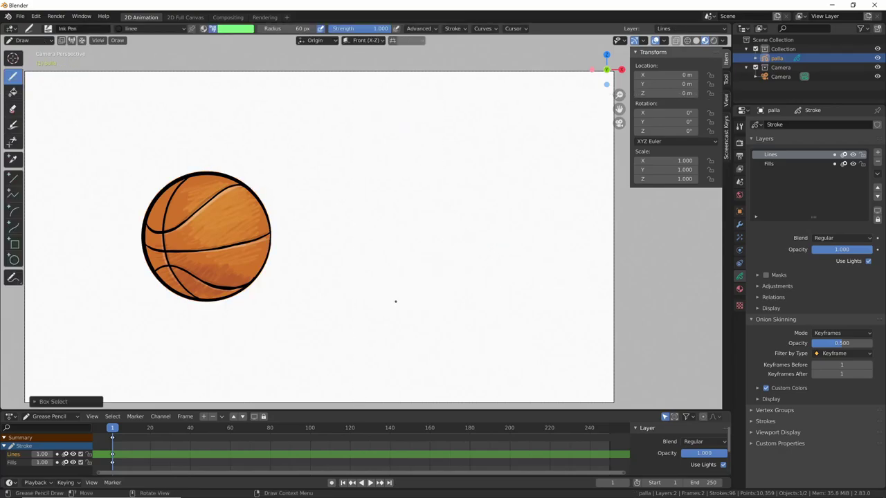
{"action": "key", "text": "ctrl+Tab"}
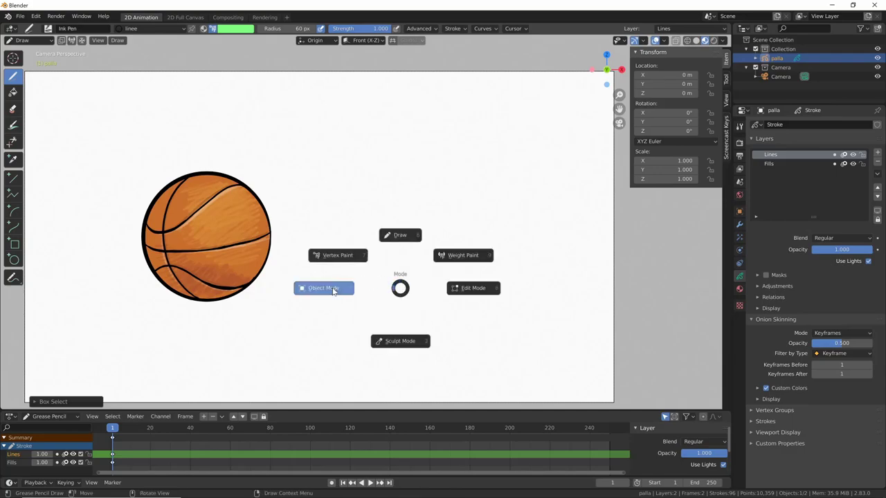
{"action": "left_click", "coordinate": [366, 284]}
{"action": "mouse_move", "coordinate": [391, 251]}
{"action": "middle_mouse_down"}
{"action": "mouse_move", "coordinate": [403, 261]}
{"action": "mouse_move", "coordinate": [321, 254]}
{"action": "middle_mouse_up"}
- Set the ball's origin to the 3D cursor at the ball's centre
{"action": "scroll", "coordinate": [487, 159], "scroll_direction": "up", "scroll_amount": 5}
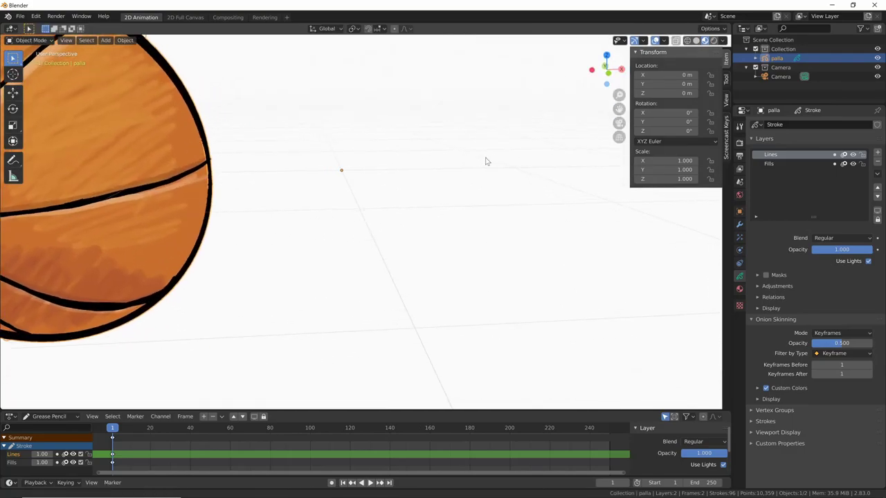
{"action": "scroll", "coordinate": [482, 272], "scroll_direction": "up", "scroll_amount": 2}
{"action": "middle_click_drag", "start_coordinate": [483, 272], "coordinate": [567, 317]}
{"action": "middle_click_drag", "start_coordinate": [311, 139], "coordinate": [284, 138]}
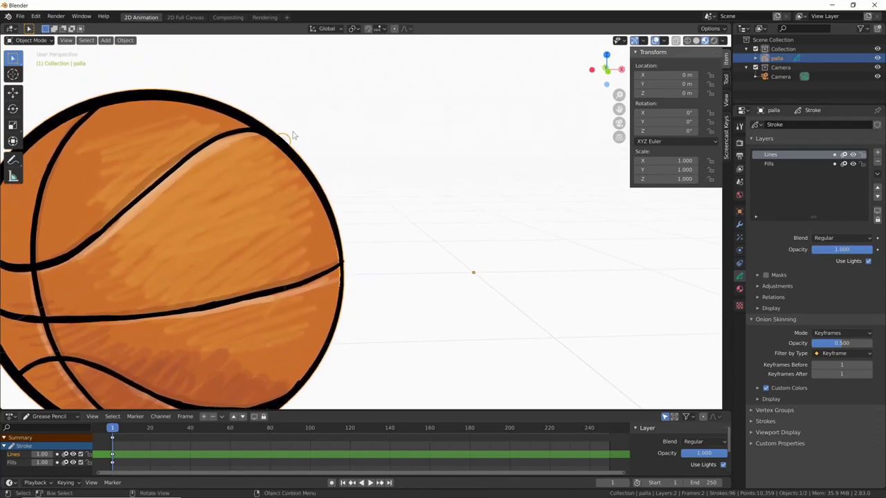
{"action": "scroll", "coordinate": [484, 233], "scroll_direction": "down", "scroll_amount": 1}
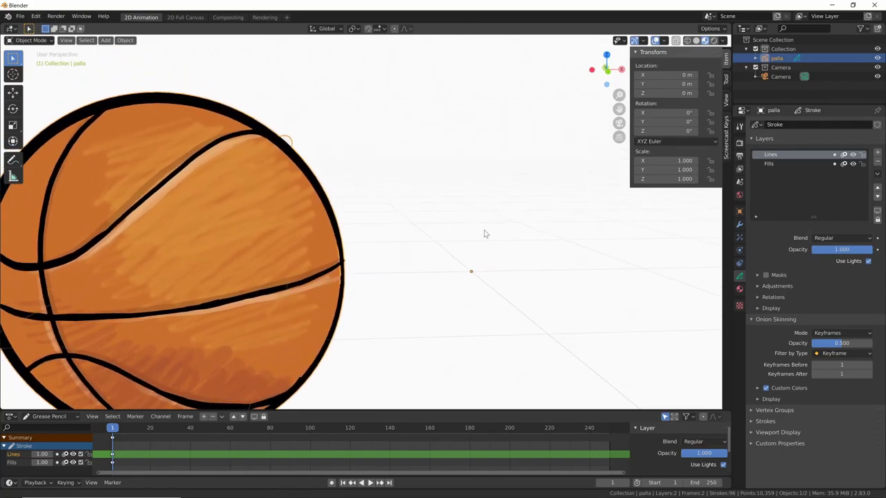
{"action": "scroll", "coordinate": [454, 263], "scroll_direction": "down", "scroll_amount": 2}
{"action": "scroll", "coordinate": [468, 288], "scroll_direction": "down", "scroll_amount": 1}
{"action": "middle_click_drag", "start_coordinate": [467, 288], "coordinate": [317, 257]}
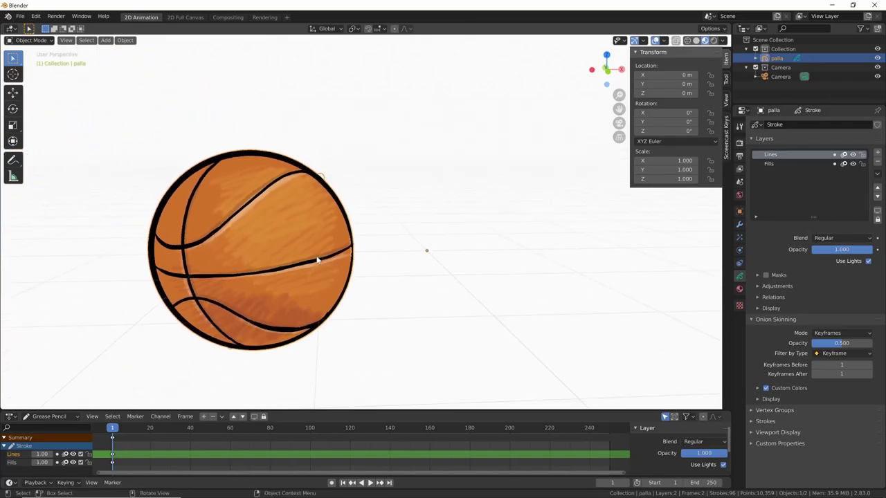
{"action": "right_click", "coordinate": [315, 257]}
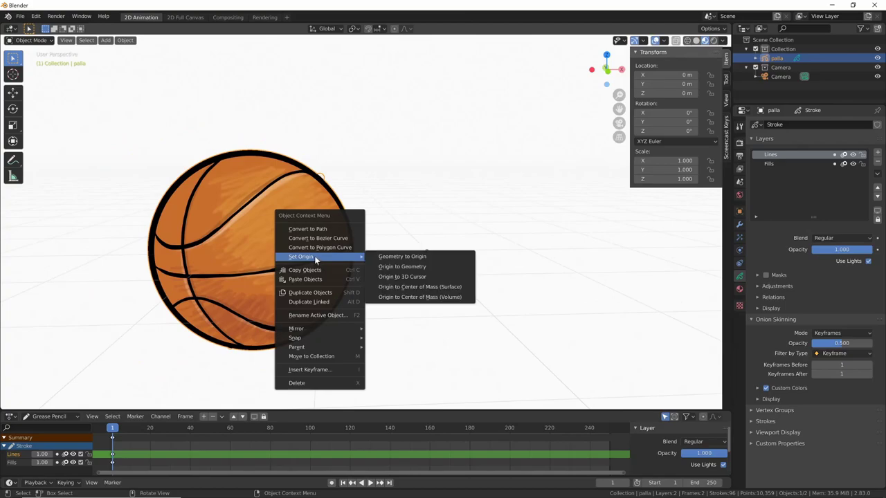
{"action": "left_click", "coordinate": [426, 267]}
- Orbit to centre the ball, then view it through the camera
{"action": "mouse_move", "coordinate": [375, 290]}
{"action": "middle_mouse_down"}
{"action": "mouse_move", "coordinate": [388, 291]}
{"action": "mouse_move", "coordinate": [358, 287]}
{"action": "middle_mouse_up"}
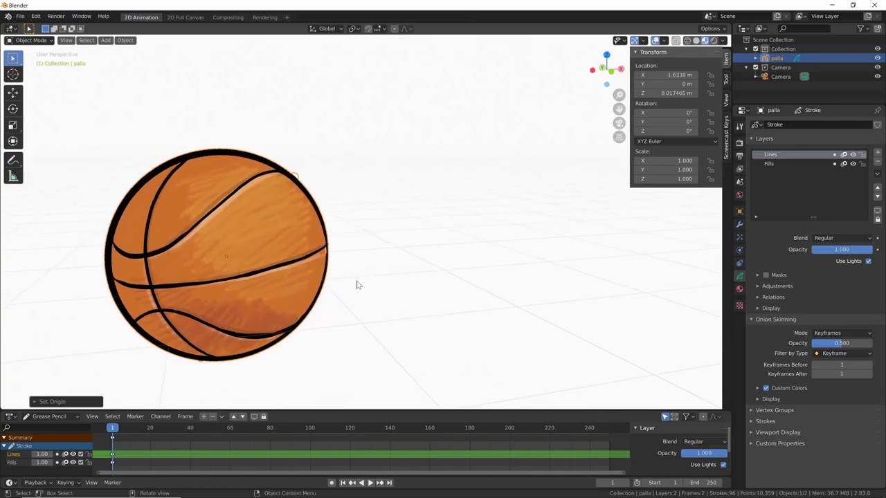
{"action": "mouse_move", "coordinate": [277, 266]}
{"action": "middle_mouse_down"}
{"action": "mouse_move", "coordinate": [372, 279]}
{"action": "mouse_move", "coordinate": [514, 263]}
{"action": "mouse_move", "coordinate": [547, 300]}
{"action": "mouse_move", "coordinate": [480, 275]}
{"action": "mouse_move", "coordinate": [471, 283]}
{"action": "mouse_move", "coordinate": [531, 293]}
{"action": "middle_mouse_up"}
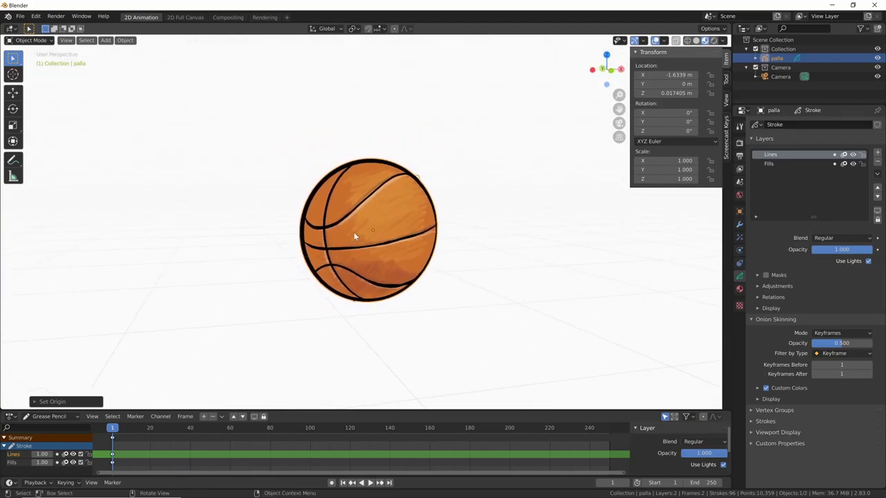
{"action": "key", "text": "KP_0"}
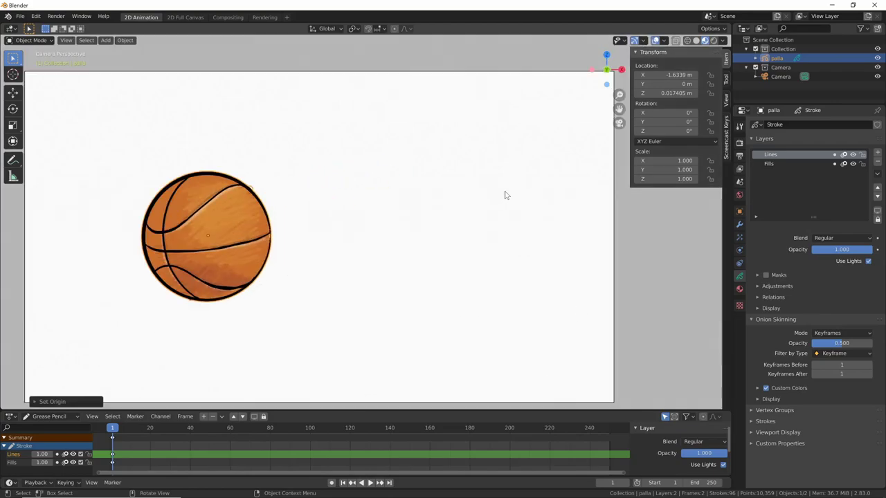
{"action": "key", "text": "r"}
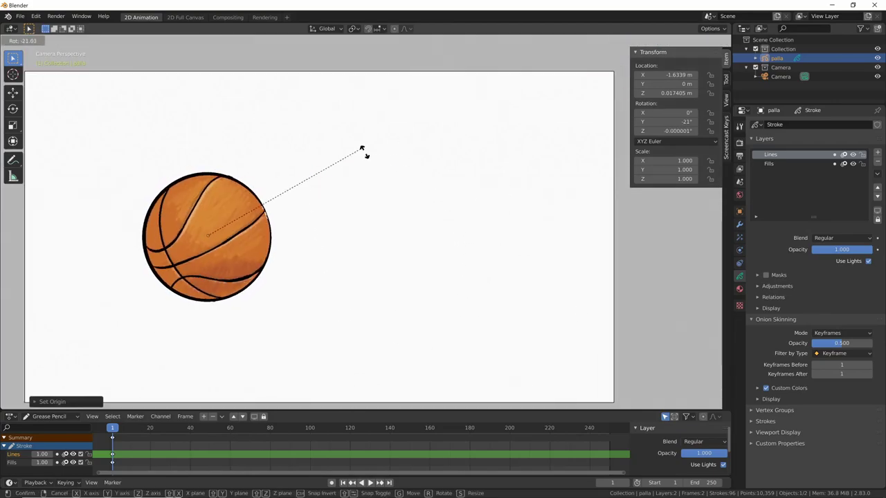
{"action": "right_click", "coordinate": [435, 323]}
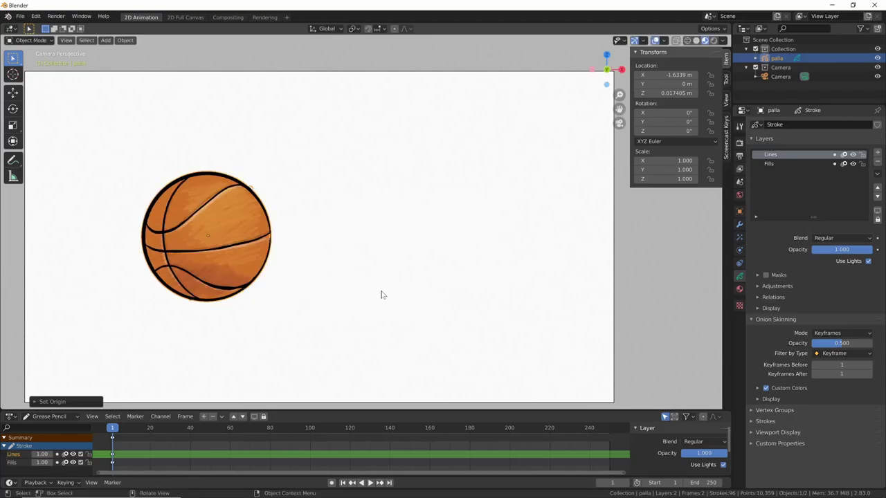
{"action": "key", "text": "s"}
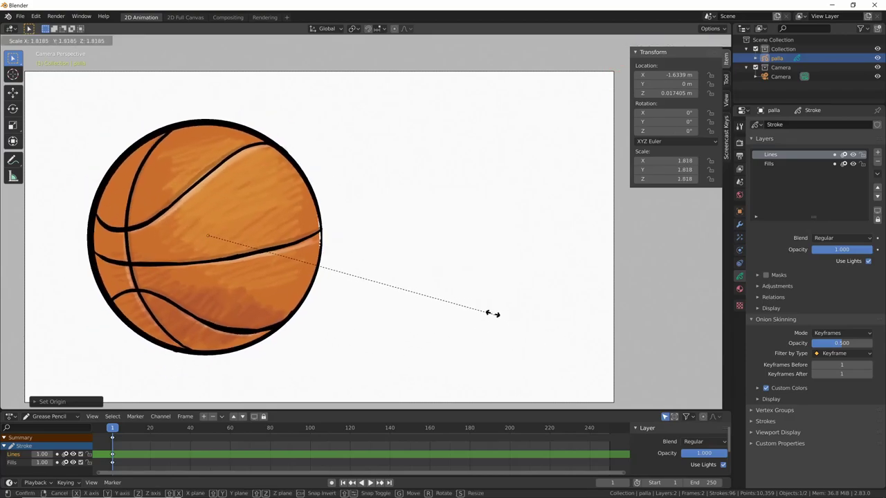
{"action": "right_click", "coordinate": [322, 274]}
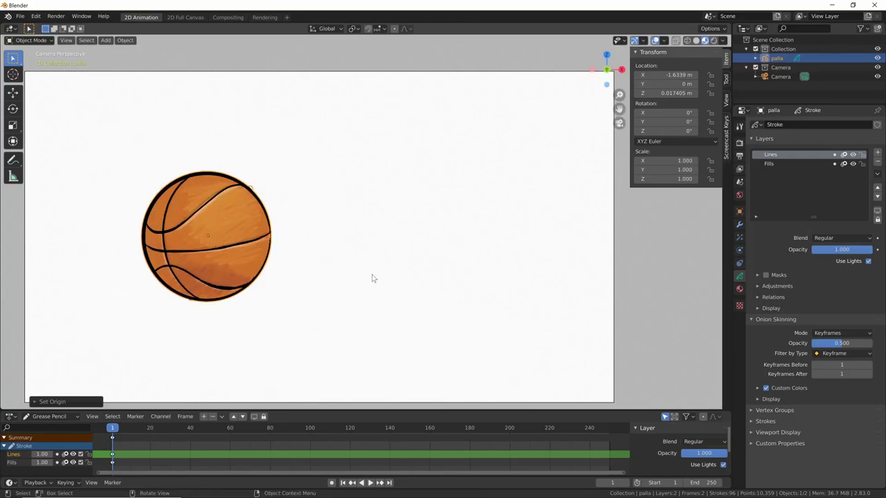
{"action": "key", "text": "g"}
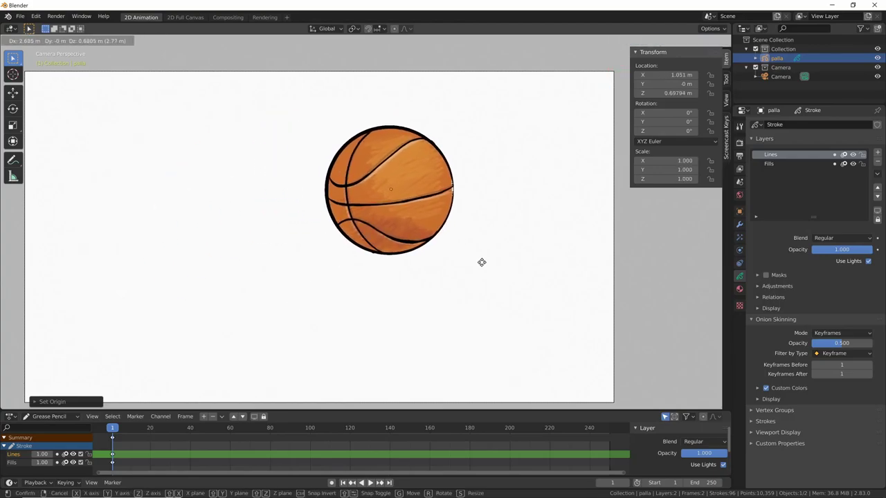
{"action": "left_click", "coordinate": [347, 299]}
{"action": "key", "text": "ctrl+z"}
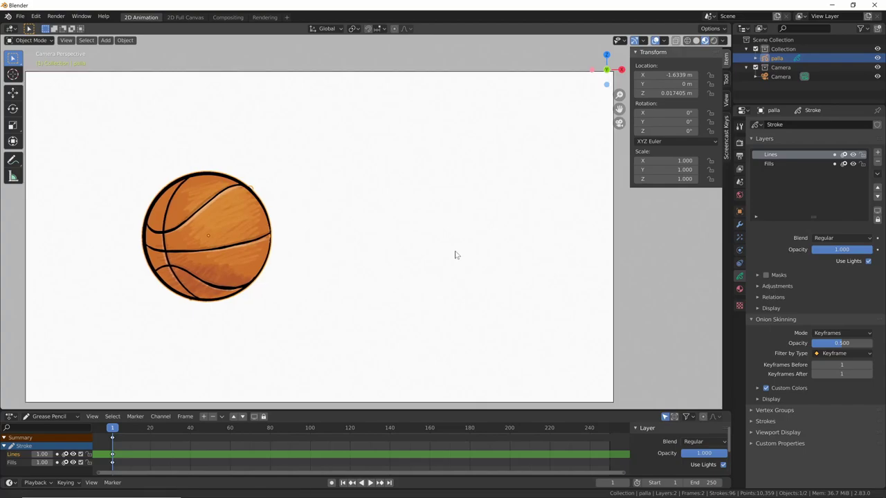
{"action": "scroll", "coordinate": [346, 297], "scroll_direction": "down", "scroll_amount": 3}
{"action": "key", "text": "Tab"}
{"action": "key", "text": "Tab"}
- Undo the last change, clear the ball's location and return to camera view
{"action": "middle_click_drag", "start_coordinate": [374, 270], "coordinate": [439, 285]}
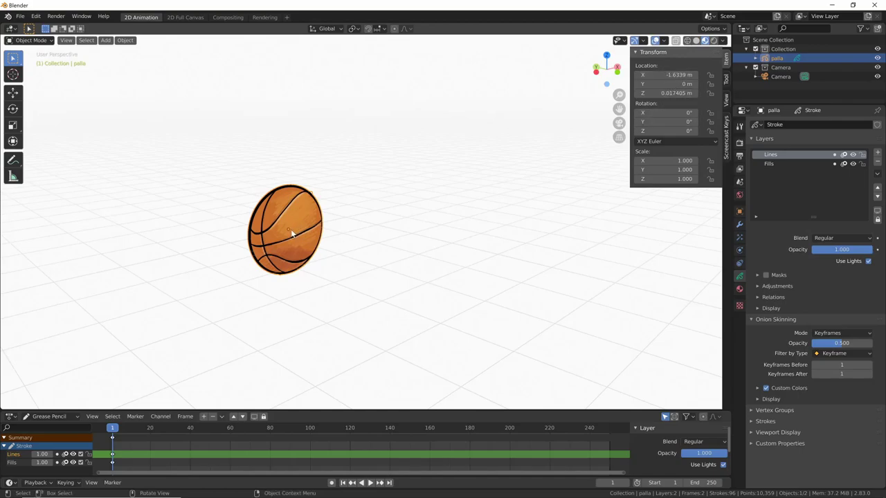
{"action": "mouse_move", "coordinate": [291, 229]}
{"action": "middle_mouse_down"}
{"action": "mouse_move", "coordinate": [418, 281]}
{"action": "mouse_move", "coordinate": [358, 260]}
{"action": "mouse_move", "coordinate": [413, 307]}
{"action": "mouse_move", "coordinate": [498, 291]}
{"action": "middle_mouse_up"}
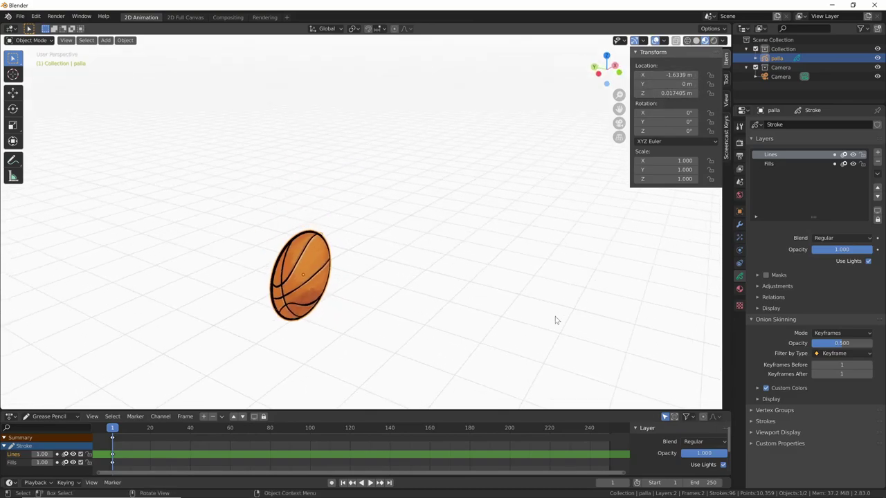
{"action": "key", "text": "ctrl+z"}
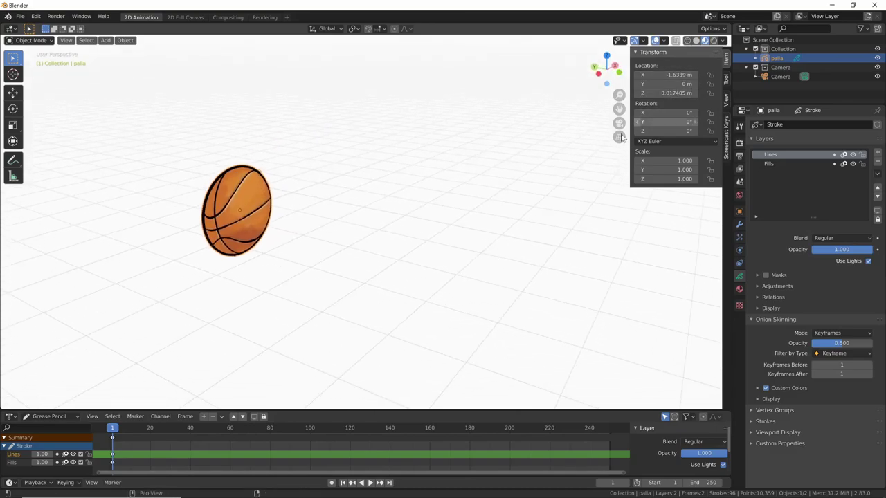
{"action": "mouse_move", "coordinate": [430, 301]}
{"action": "middle_mouse_down"}
{"action": "mouse_move", "coordinate": [506, 309]}
{"action": "mouse_move", "coordinate": [496, 320]}
{"action": "middle_mouse_up"}
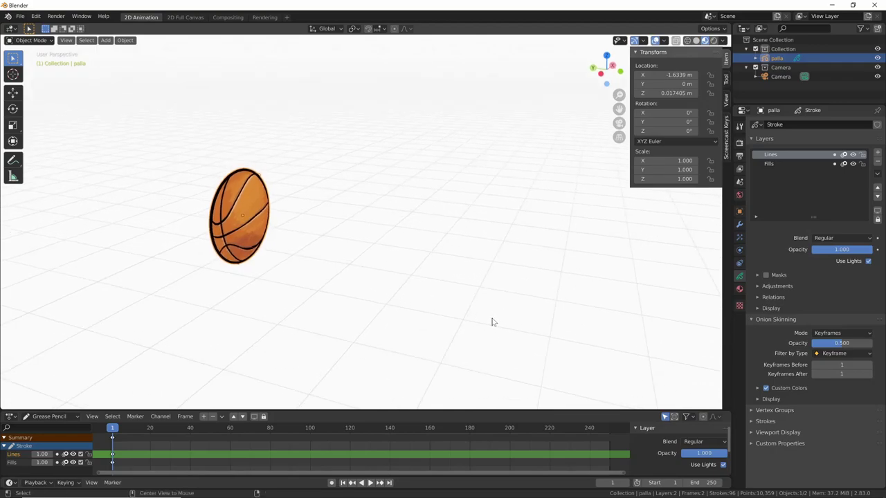
{"action": "key", "text": "alt+g"}
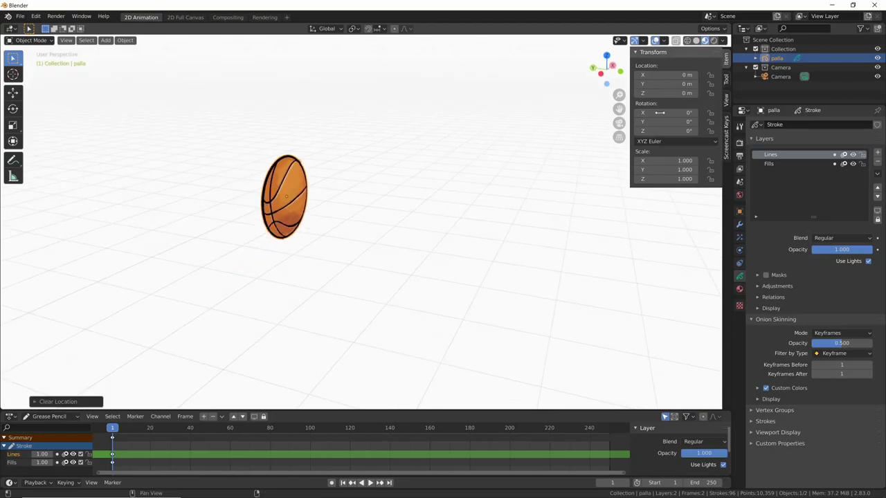
{"action": "key", "text": "KP_0"}
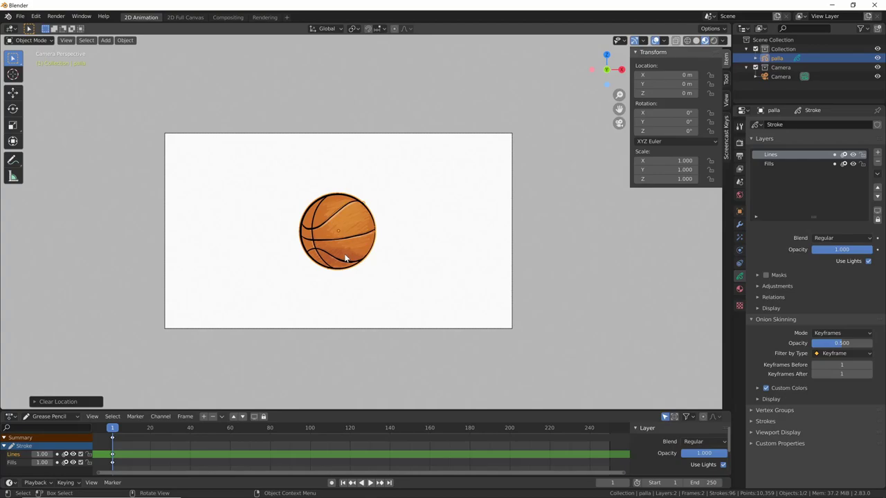
- Zoom in on the camera frame, toggle edit mode on and off, and re-enter camera view
{"action": "mouse_move", "coordinate": [344, 253]}
{"action": "middle_mouse_down", "text": "ctrl"}
{"action": "mouse_move", "coordinate": [580, 244]}
{"action": "mouse_move", "coordinate": [508, 290]}
{"action": "mouse_move", "coordinate": [506, 281]}
{"action": "middle_mouse_up", "text": "ctrl"}
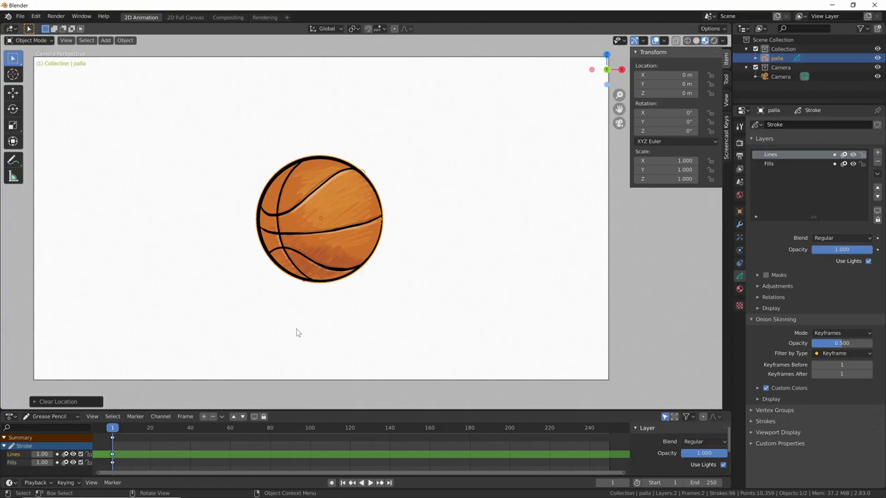
{"action": "key", "text": "Tab"}
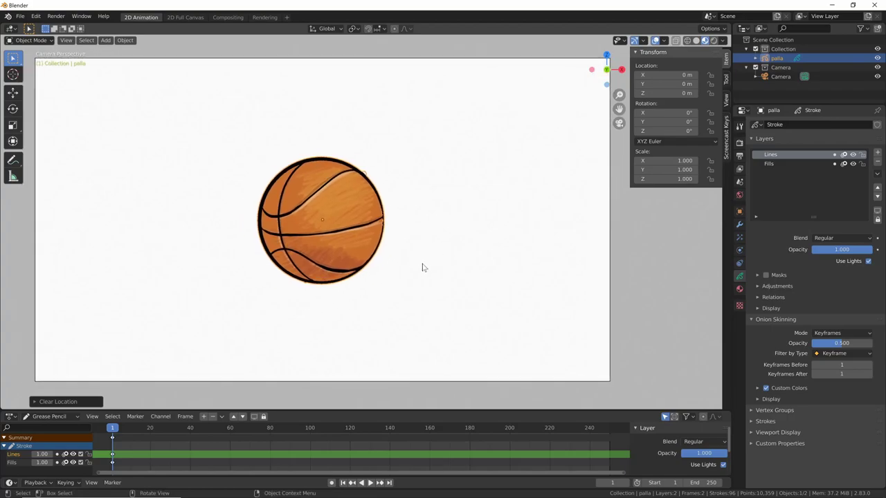
{"action": "key", "text": "Tab"}
{"action": "mouse_move", "coordinate": [416, 271]}
{"action": "middle_mouse_down"}
{"action": "mouse_move", "coordinate": [505, 297]}
{"action": "mouse_move", "coordinate": [552, 291]}
{"action": "mouse_move", "coordinate": [520, 297]}
{"action": "mouse_move", "coordinate": [456, 283]}
{"action": "mouse_move", "coordinate": [450, 293]}
{"action": "middle_mouse_up"}
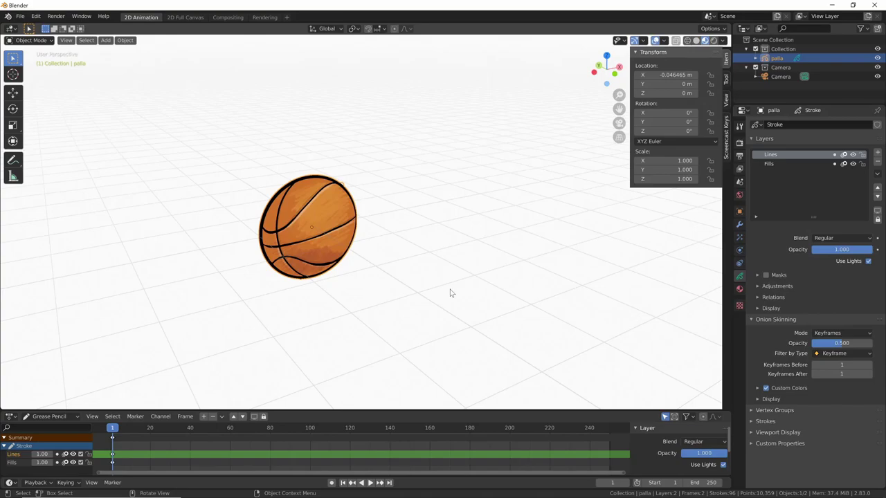
{"action": "key", "text": "KP_0"}
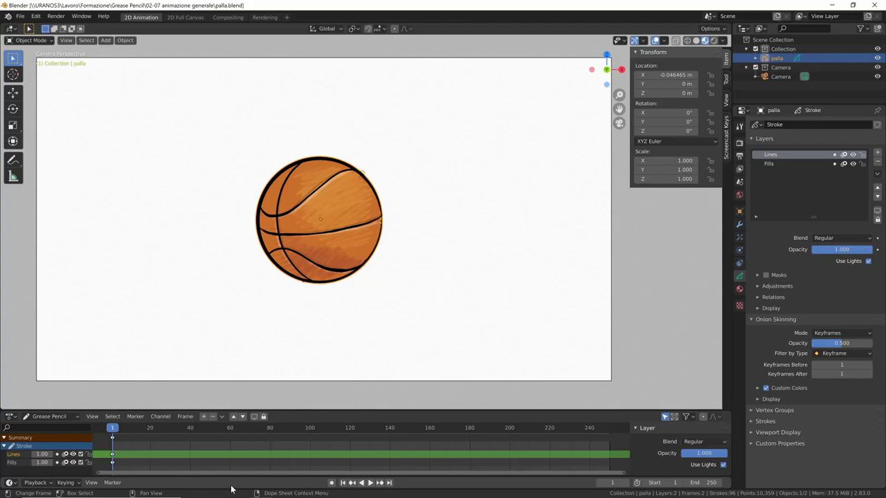
- Turn the lower editor into a Dope Sheet and enlarge it and the timeline
{"action": "left_click", "coordinate": [10, 417]}
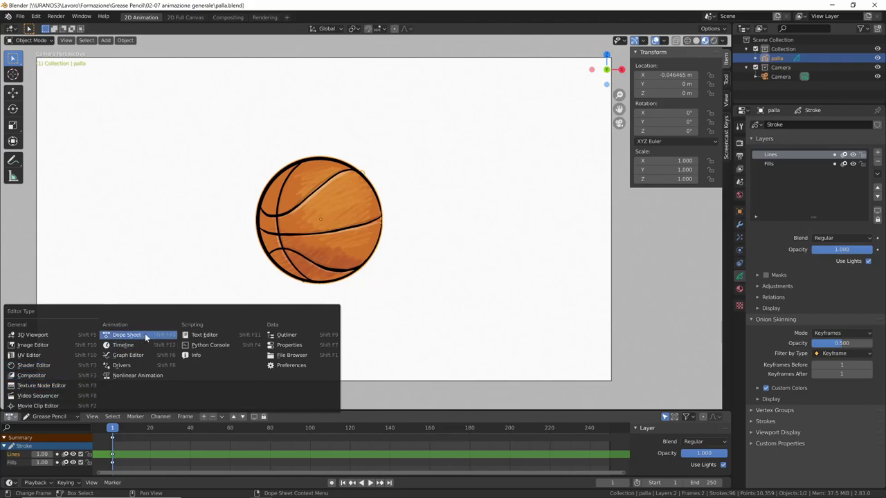
{"action": "left_click", "coordinate": [12, 485]}
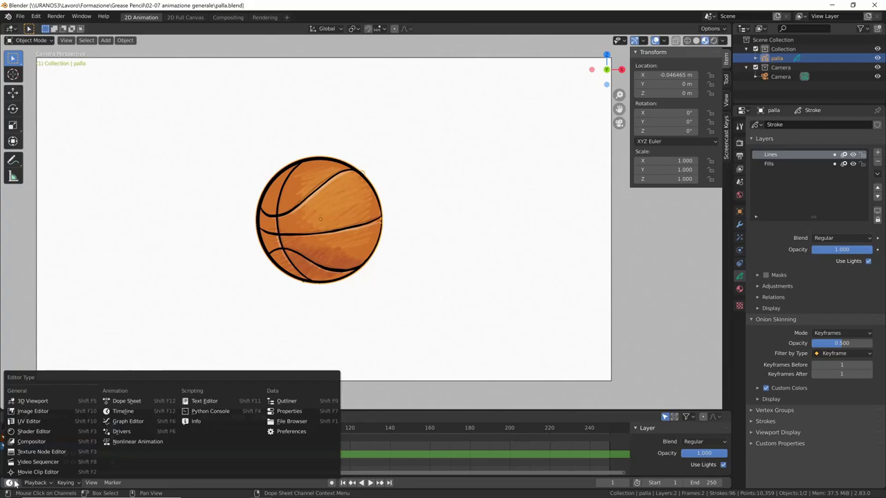
{"action": "left_click", "coordinate": [131, 402]}
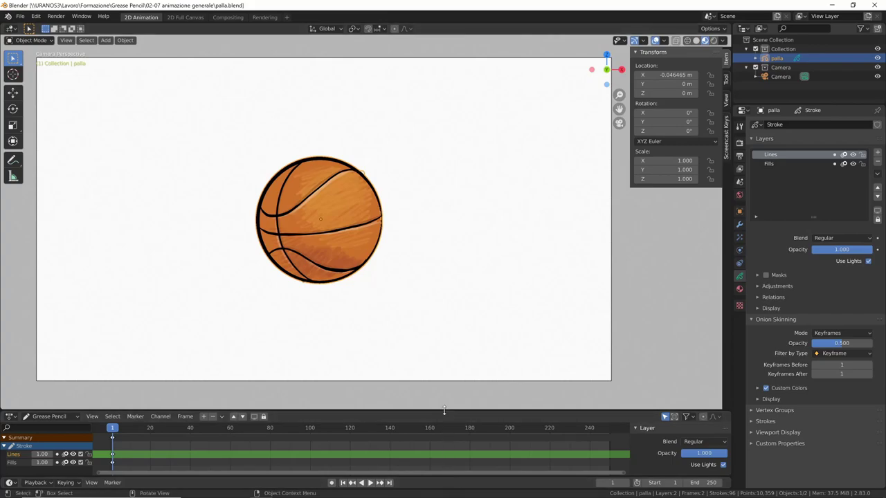
{"action": "left_click_drag", "start_coordinate": [444, 409], "coordinate": [437, 340]}
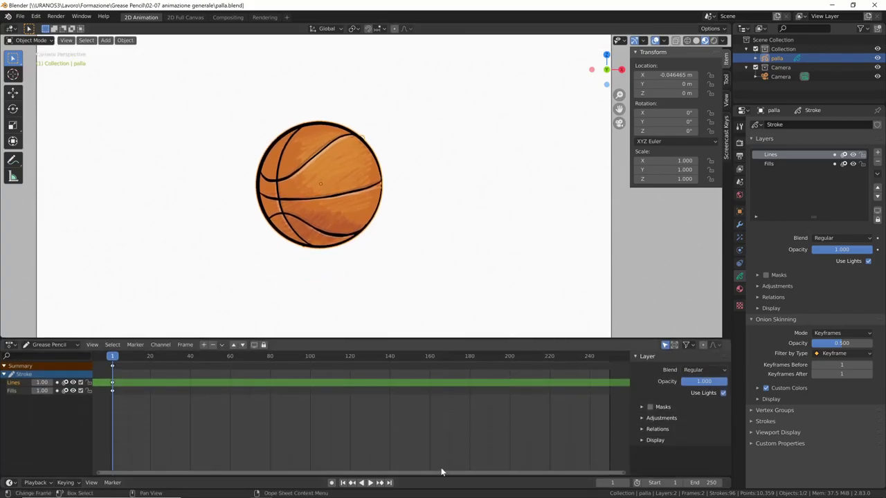
{"action": "left_click_drag", "start_coordinate": [436, 476], "coordinate": [436, 414]}
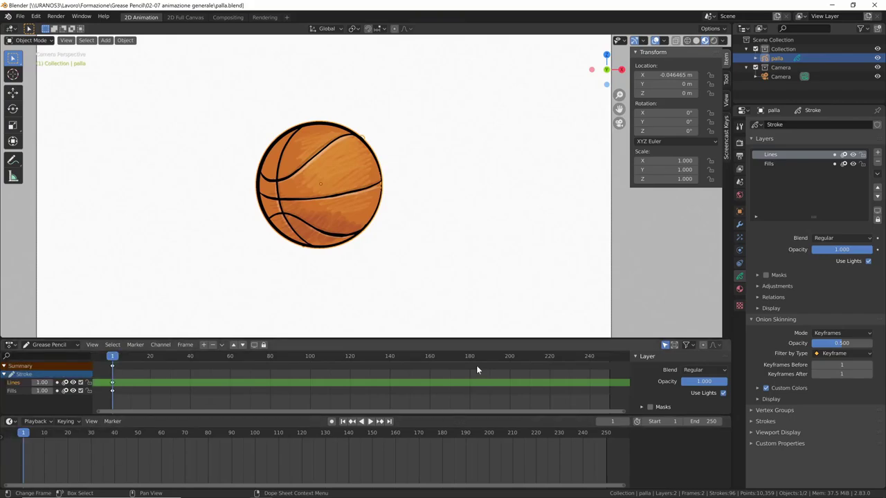
{"action": "left_click_drag", "start_coordinate": [482, 340], "coordinate": [478, 291]}
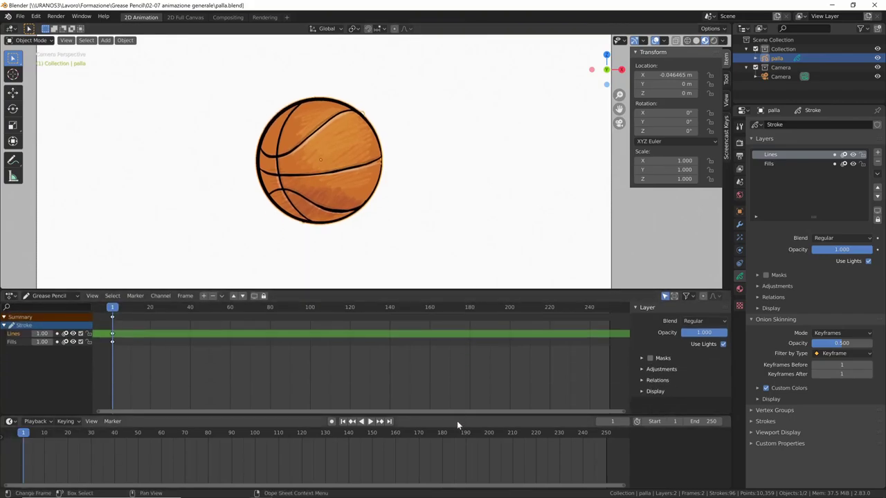
{"action": "mouse_move", "coordinate": [462, 415]}
{"action": "left_mouse_down"}
{"action": "mouse_move", "coordinate": [467, 389]}
{"action": "mouse_move", "coordinate": [457, 397]}
{"action": "left_mouse_up"}
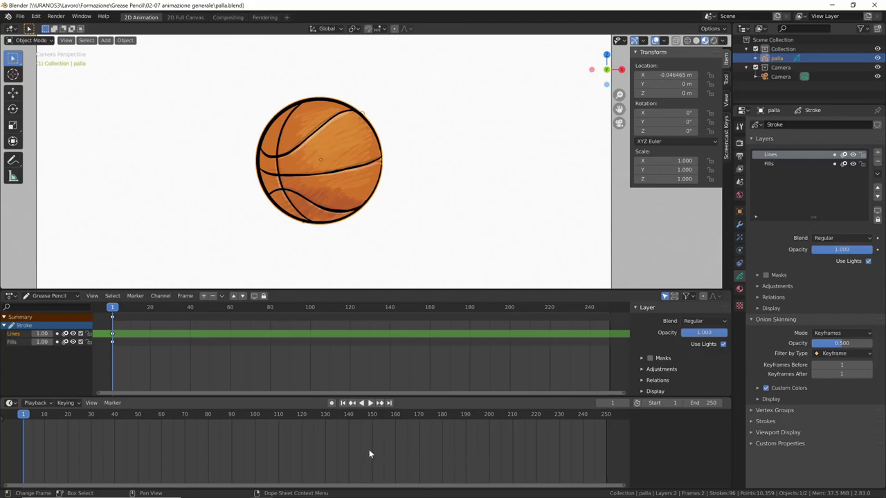
- Pan and zoom the timeline and dope sheet to show frame 1 onward
{"action": "mouse_move", "coordinate": [365, 451]}
{"action": "middle_mouse_down"}
{"action": "mouse_move", "coordinate": [476, 457]}
{"action": "mouse_move", "coordinate": [293, 453]}
{"action": "mouse_move", "coordinate": [528, 453]}
{"action": "mouse_move", "coordinate": [346, 452]}
{"action": "mouse_move", "coordinate": [425, 439]}
{"action": "mouse_move", "coordinate": [414, 443]}
{"action": "middle_mouse_up"}
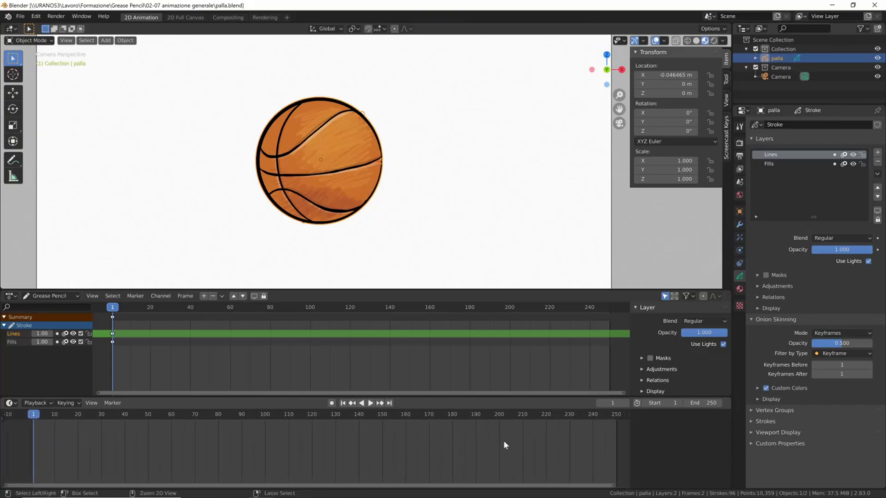
{"action": "middle_click_drag", "start_coordinate": [504, 444], "coordinate": [468, 448], "text": "ctrl"}
{"action": "middle_click_drag", "start_coordinate": [425, 350], "coordinate": [441, 357], "text": "ctrl"}
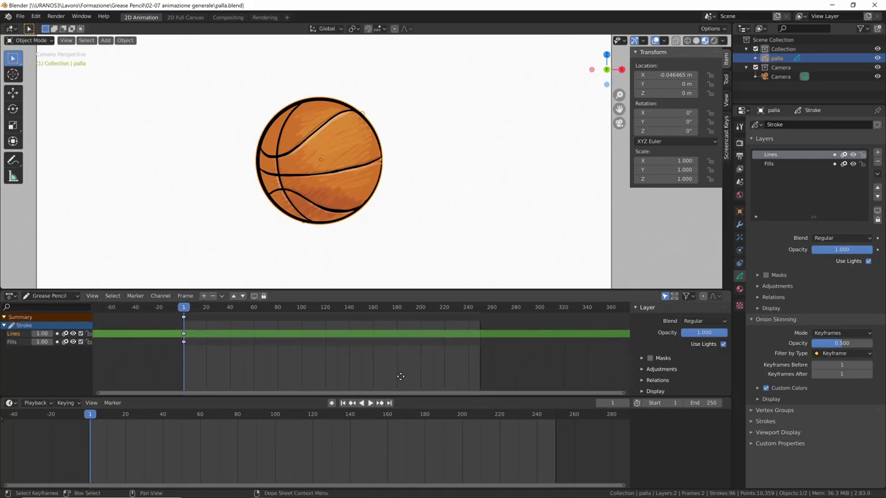
{"action": "middle_click_drag", "start_coordinate": [401, 370], "coordinate": [389, 378]}
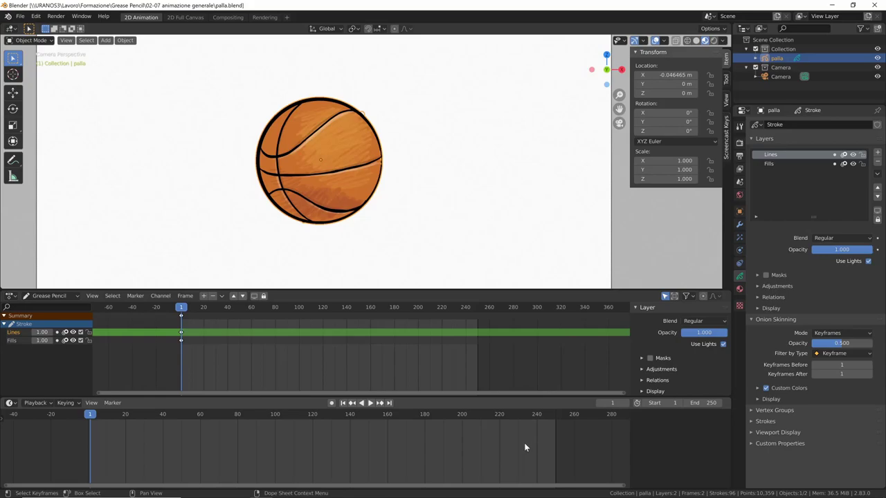
- In Output properties, set Resolution X to 1080 for a square frame
{"action": "left_click", "coordinate": [739, 169]}
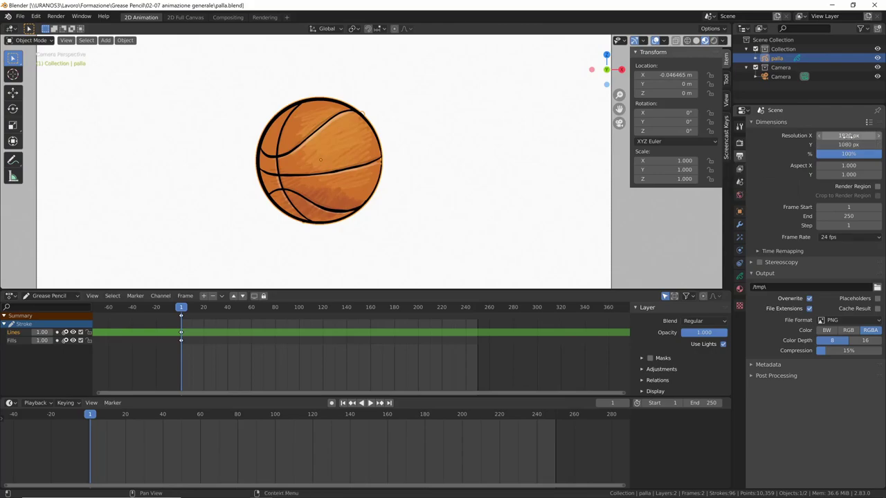
{"action": "key", "text": "KP_0"}
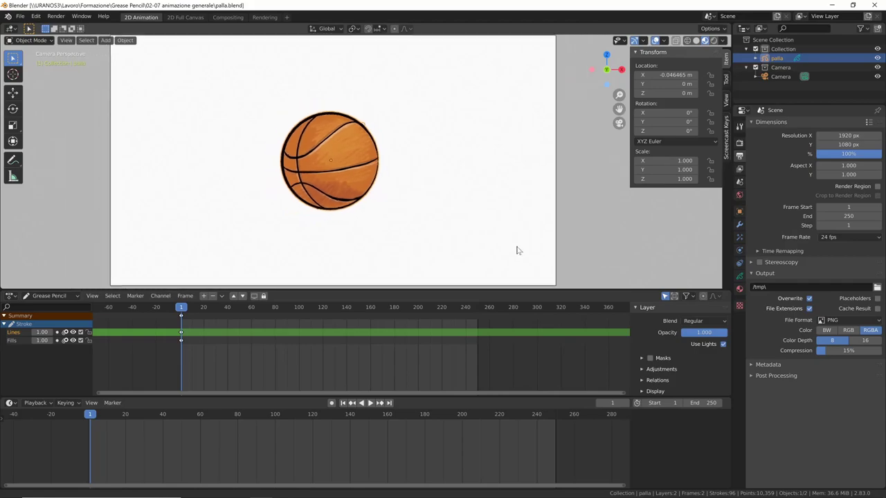
{"action": "left_click", "coordinate": [848, 135]}
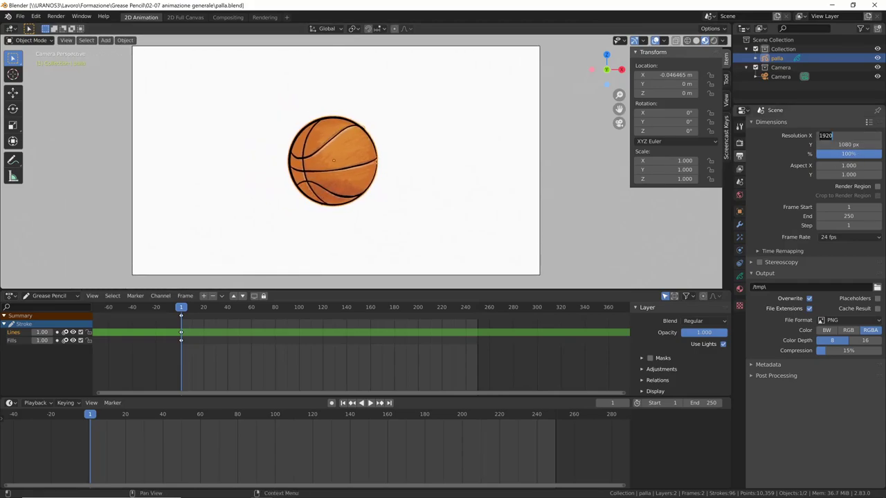
{"action": "type", "text": "1080"}
{"action": "key", "text": "Return"}
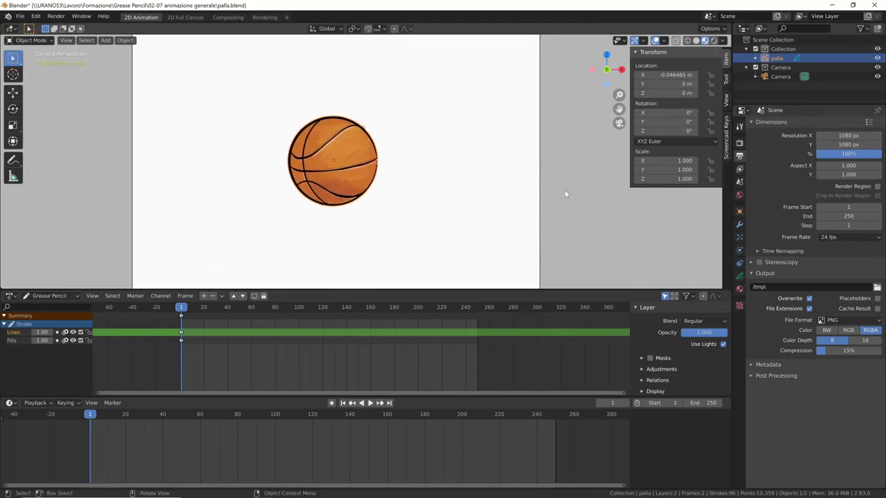
{"action": "key", "text": "Home"}
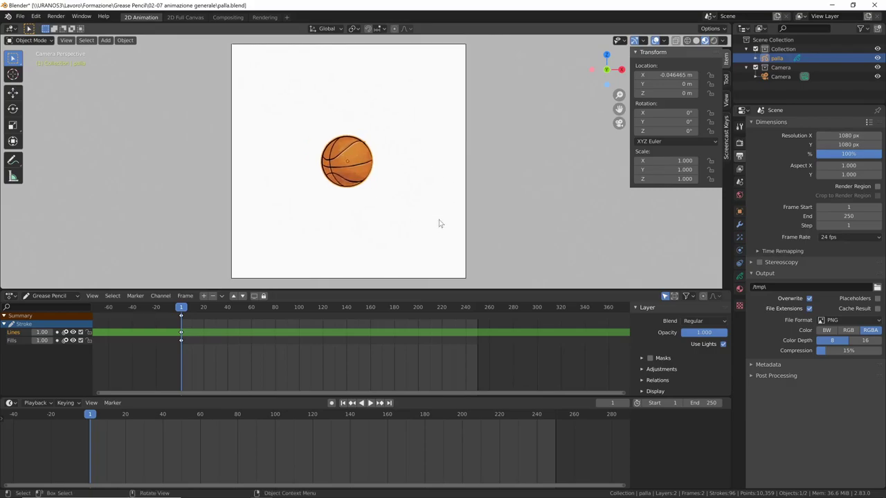
- Restore Resolution X to 1920, then change Frame End to 240 and back to 250
{"action": "left_click", "coordinate": [849, 136]}
{"action": "type", "text": "19"}
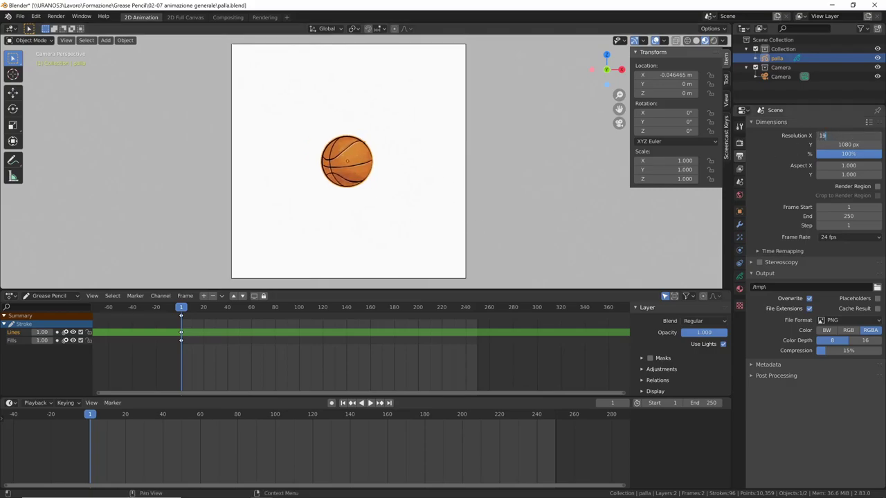
{"action": "type", "text": "20"}
{"action": "key", "text": "Return"}
{"action": "key", "text": "Home"}
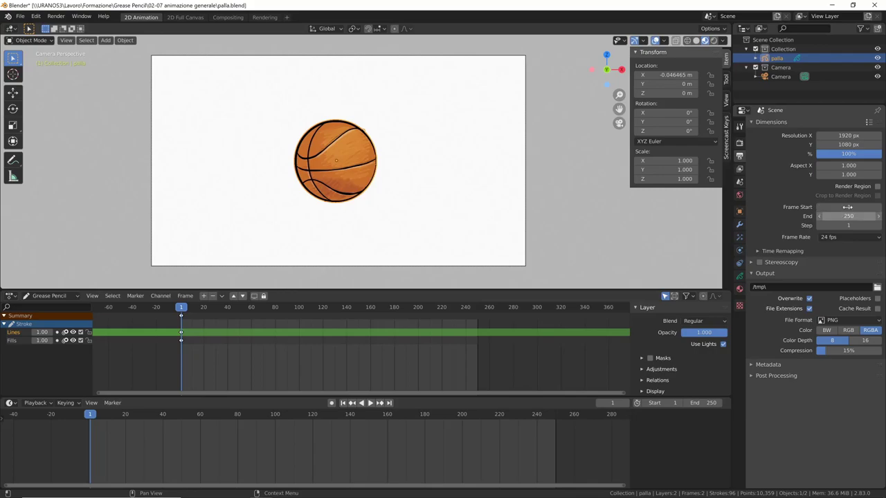
{"action": "mouse_move", "coordinate": [846, 216]}
{"action": "left_mouse_down"}
{"action": "mouse_move", "coordinate": [827, 216]}
{"action": "mouse_move", "coordinate": [823, 247]}
{"action": "left_mouse_up"}
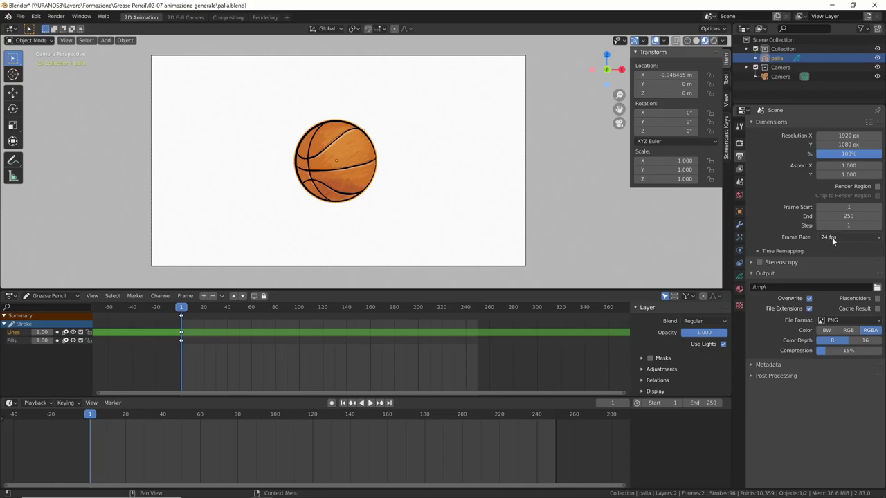
{"action": "left_click_drag", "start_coordinate": [851, 216], "coordinate": [829, 237]}
- Play the animation, stopping at frame 57, then scrub toward frame 232 and stop
{"action": "left_click", "coordinate": [370, 404]}
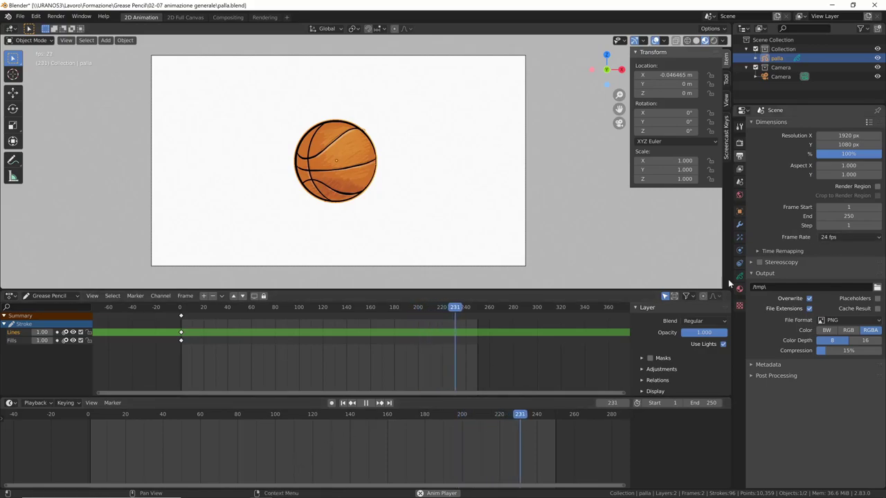
{"action": "left_click", "coordinate": [367, 404]}
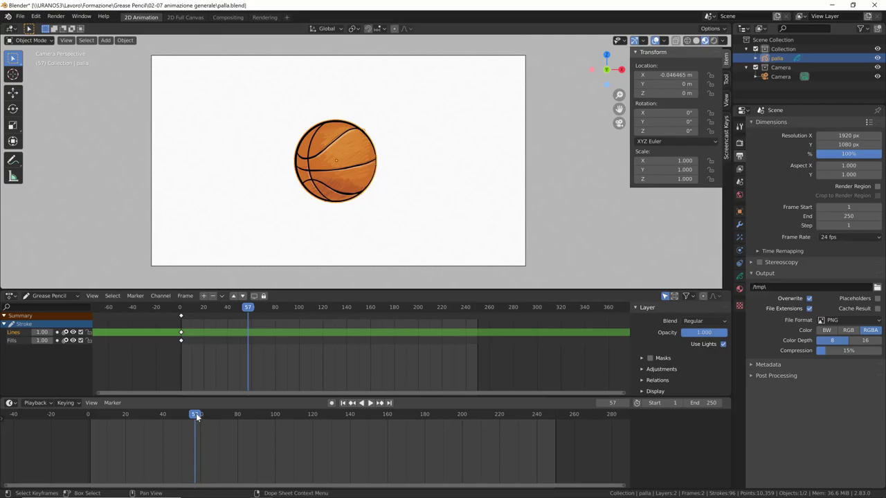
{"action": "key", "text": "space"}
{"action": "mouse_move", "coordinate": [198, 414]}
{"action": "left_mouse_down"}
{"action": "mouse_move", "coordinate": [517, 420]}
{"action": "mouse_move", "coordinate": [119, 424]}
{"action": "mouse_move", "coordinate": [552, 422]}
{"action": "mouse_move", "coordinate": [158, 428]}
{"action": "mouse_move", "coordinate": [262, 425]}
{"action": "left_mouse_up"}
{"action": "key", "text": "space"}
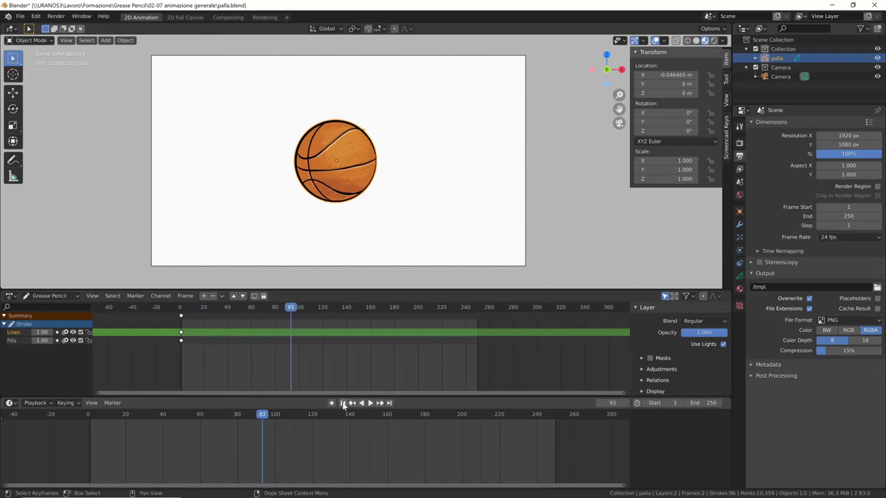
- Jump between the first frame and the last frame 250, briefly playing
{"action": "left_click", "coordinate": [342, 403]}
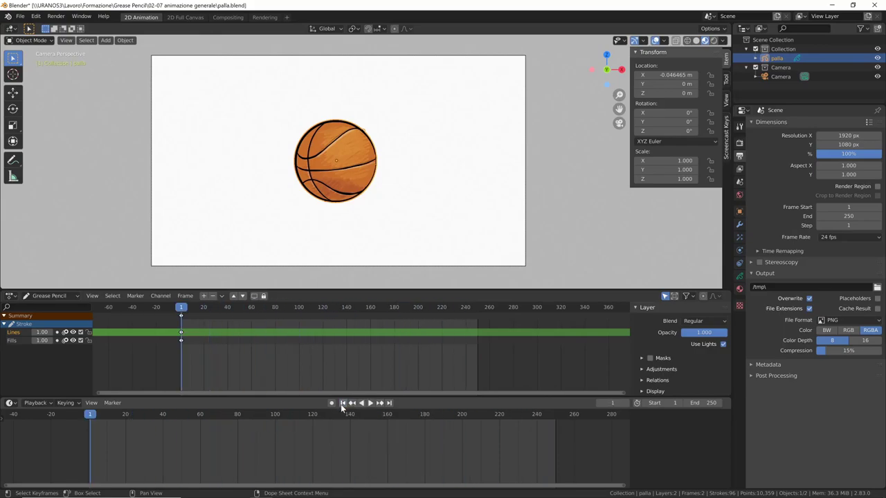
{"action": "left_click", "coordinate": [389, 403]}
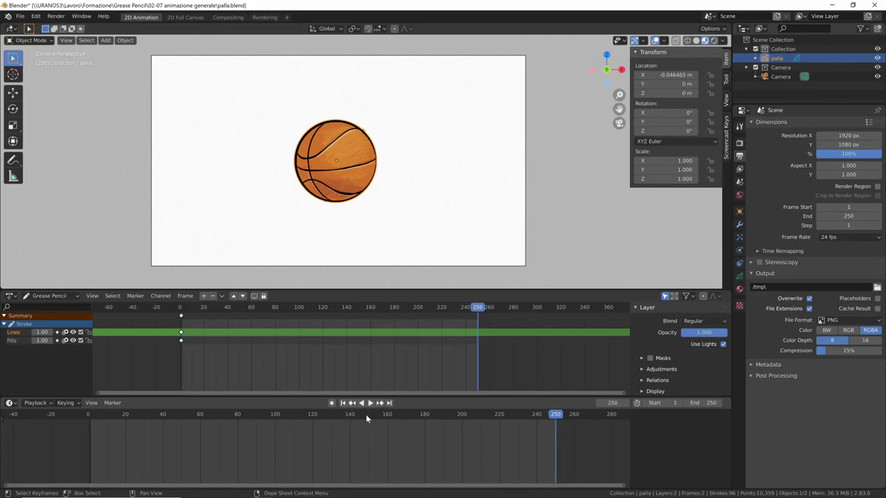
{"action": "left_click", "coordinate": [343, 403]}
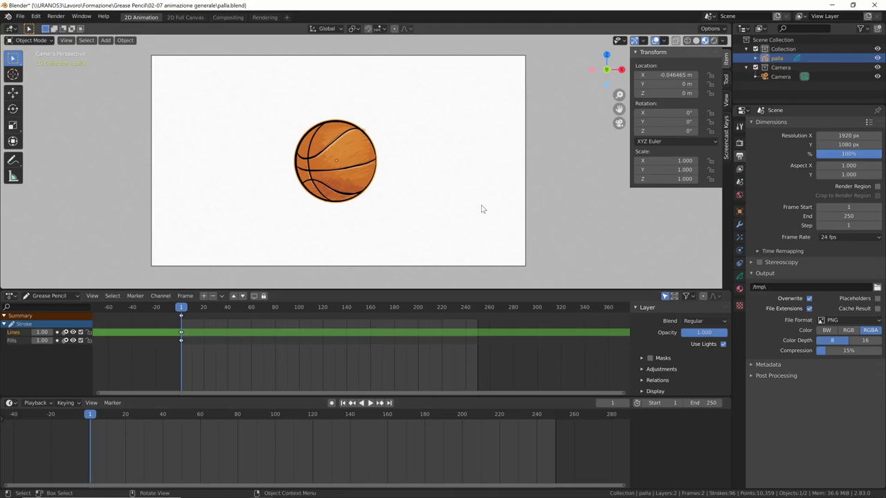
{"action": "key", "text": "space"}
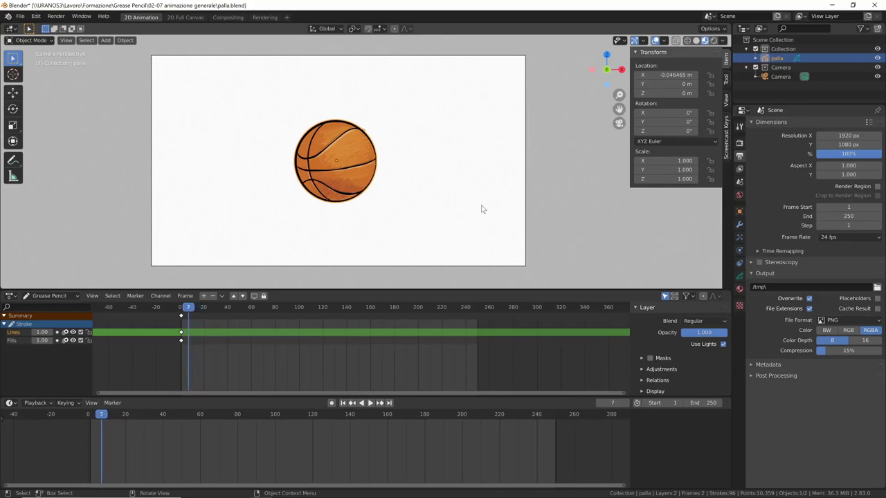
{"action": "key", "text": "shift+Left"}
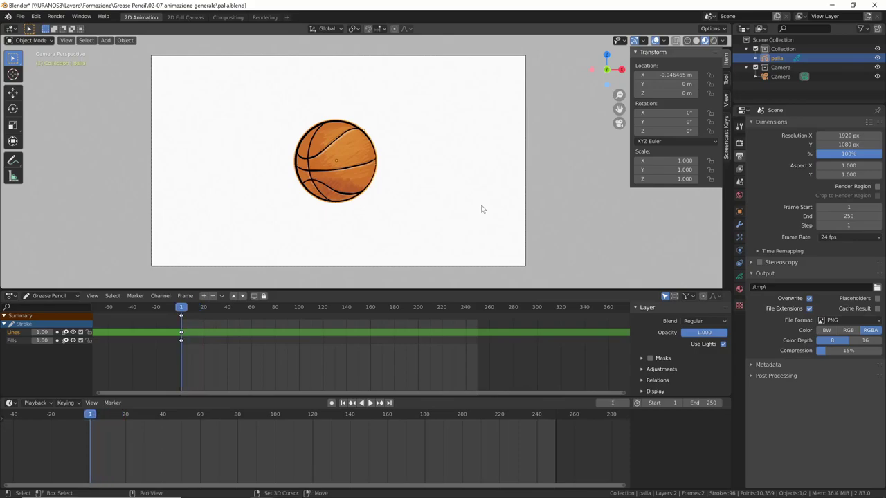
{"action": "key", "text": "shift+Right"}
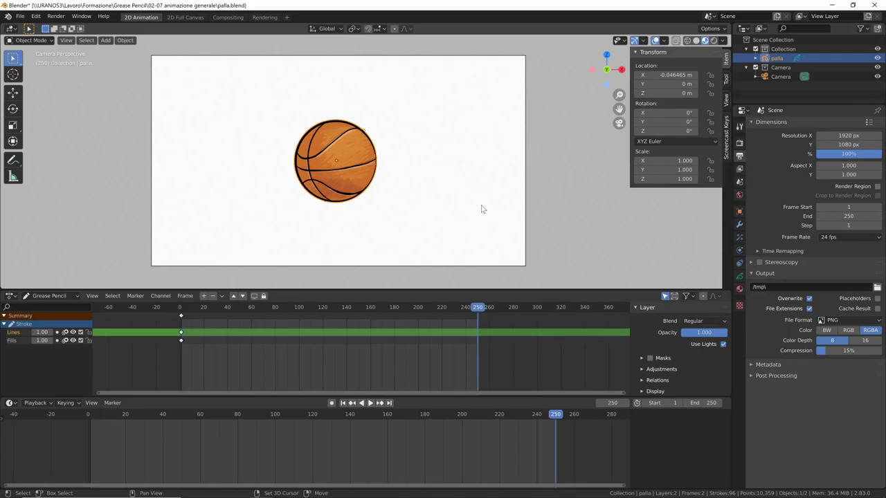
{"action": "key", "text": "shift+Left"}
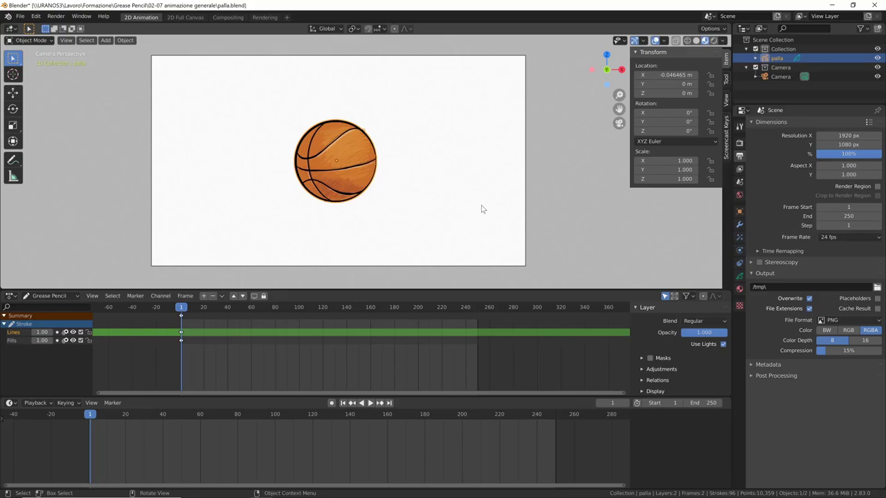
- Play the animation once more and stop it at frame 55
{"action": "key", "text": "shift+space"}
{"action": "key", "text": "space"}
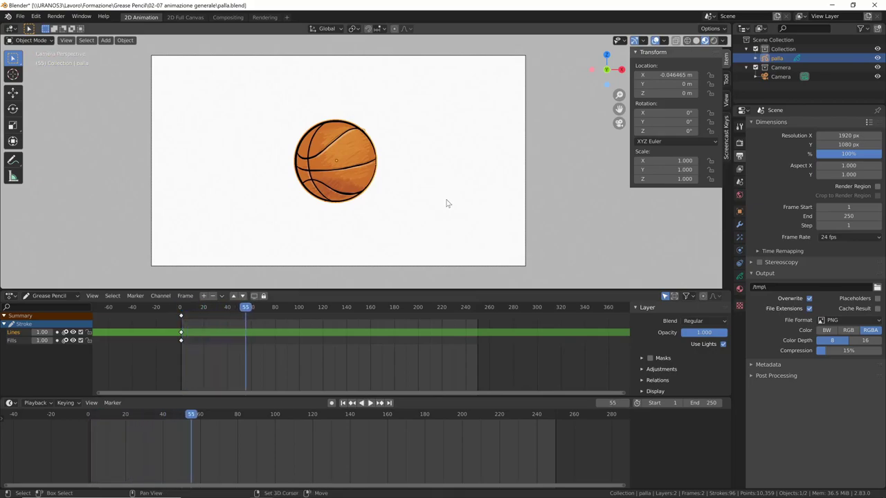
{"action": "key", "text": "space"}
- Rewind to frame 1, then look over the Keymap preferences and close the Preferences window
{"action": "key", "text": "shift+Left"}
{"action": "left_click", "coordinate": [35, 16]}
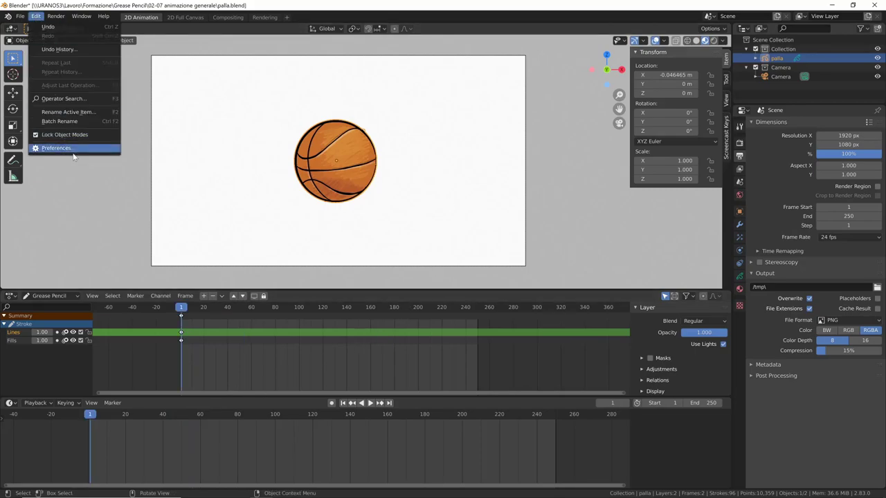
{"action": "left_click", "coordinate": [41, 152]}
{"action": "left_click_drag", "start_coordinate": [220, 12], "coordinate": [288, 68]}
{"action": "left_click", "coordinate": [108, 194]}
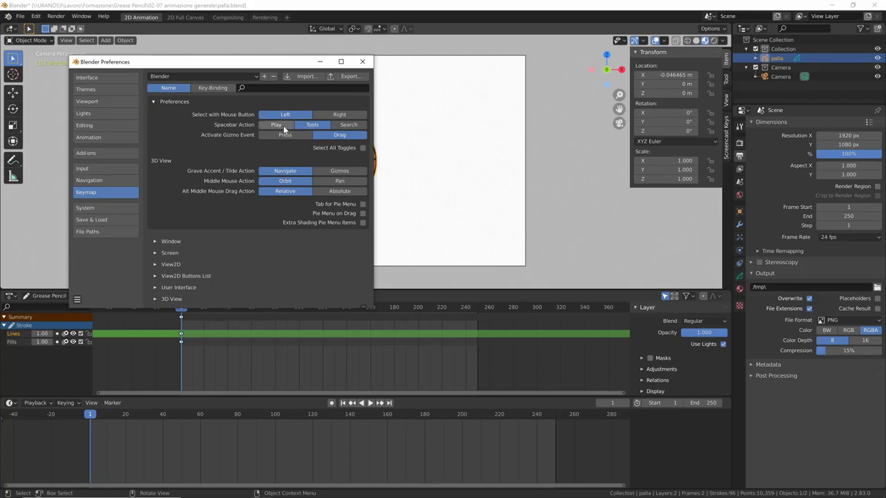
{"action": "left_click", "coordinate": [364, 63]}
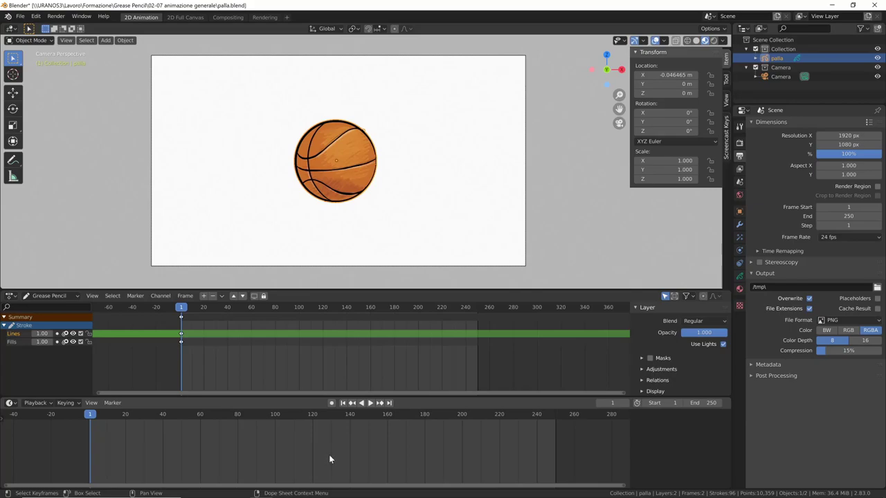
- Orbit out of camera view to frame the ball and camera together, leaving the ball unmoved
{"action": "mouse_move", "coordinate": [422, 274]}
{"action": "middle_mouse_down"}
{"action": "mouse_move", "coordinate": [455, 222]}
{"action": "mouse_move", "coordinate": [494, 229]}
{"action": "mouse_move", "coordinate": [467, 228]}
{"action": "middle_mouse_up"}
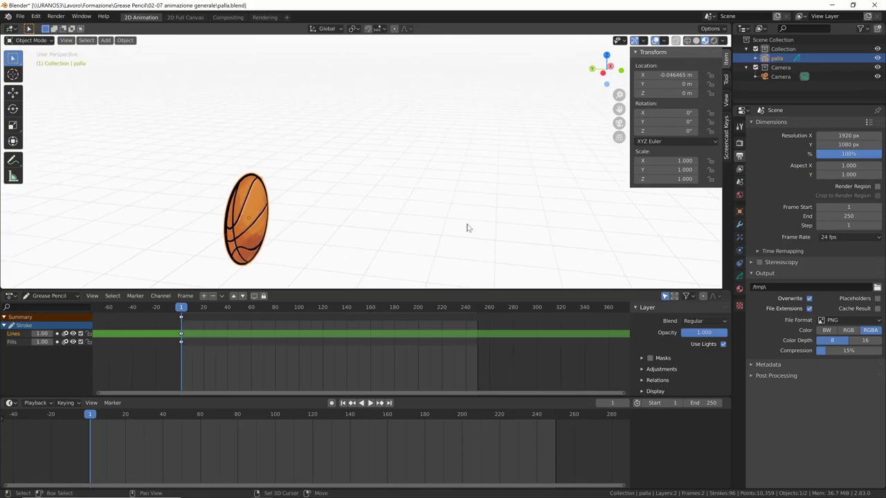
{"action": "mouse_move", "coordinate": [546, 219]}
{"action": "middle_mouse_down"}
{"action": "mouse_move", "coordinate": [477, 235]}
{"action": "mouse_move", "coordinate": [342, 235]}
{"action": "middle_mouse_up"}
{"action": "key", "text": "g"}
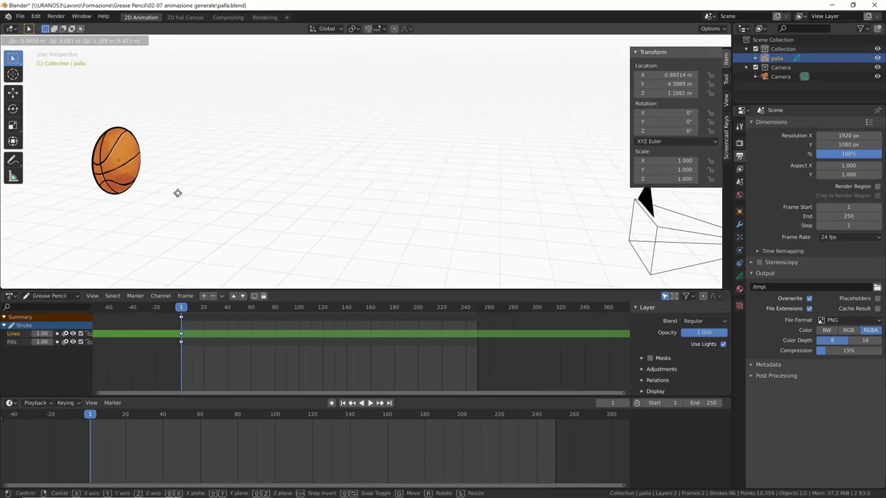
{"action": "key", "text": "Escape"}
{"action": "mouse_move", "coordinate": [503, 227]}
{"action": "middle_mouse_down"}
{"action": "mouse_move", "coordinate": [478, 222]}
{"action": "mouse_move", "coordinate": [471, 250]}
{"action": "middle_mouse_up"}
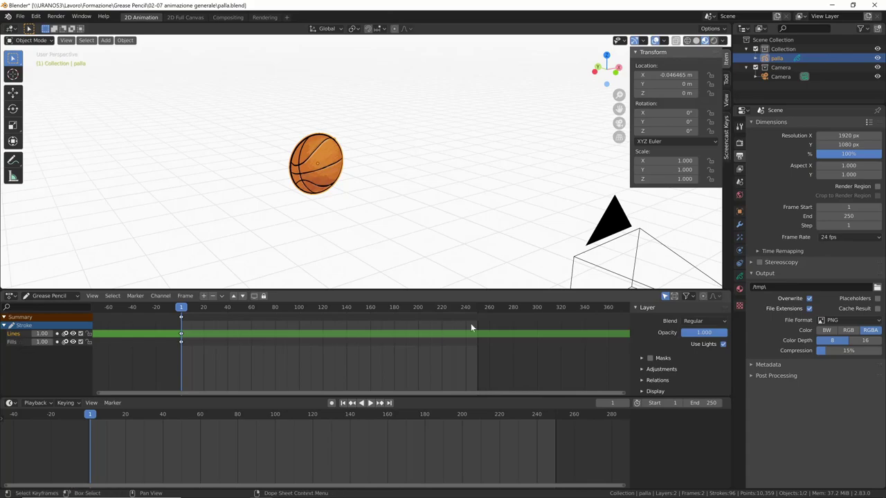
- In the Object Data layers, rename Lines to 'Linee' and start naming Fills 'Riempimen…'
{"action": "left_click", "coordinate": [739, 276]}
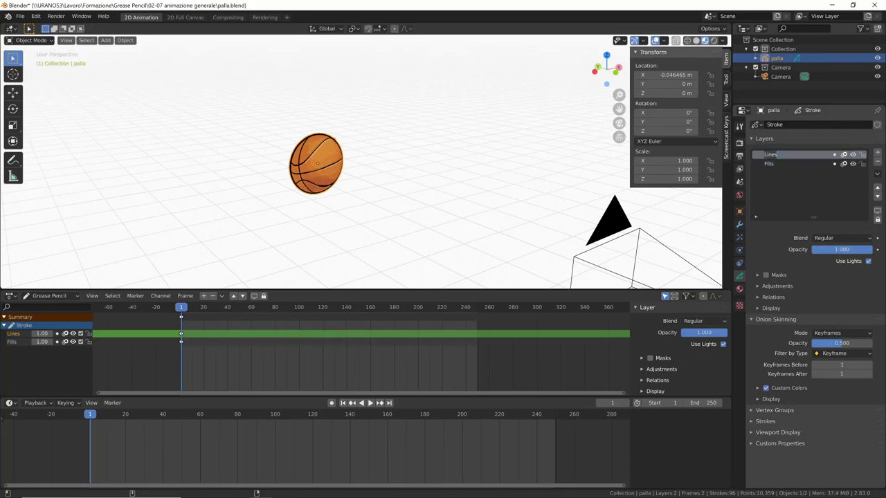
{"action": "type", "text": "Lin"}
{"action": "left_click", "coordinate": [776, 164]}
{"action": "double_click", "coordinate": [775, 164]}
{"action": "type", "text": "Riempi"}
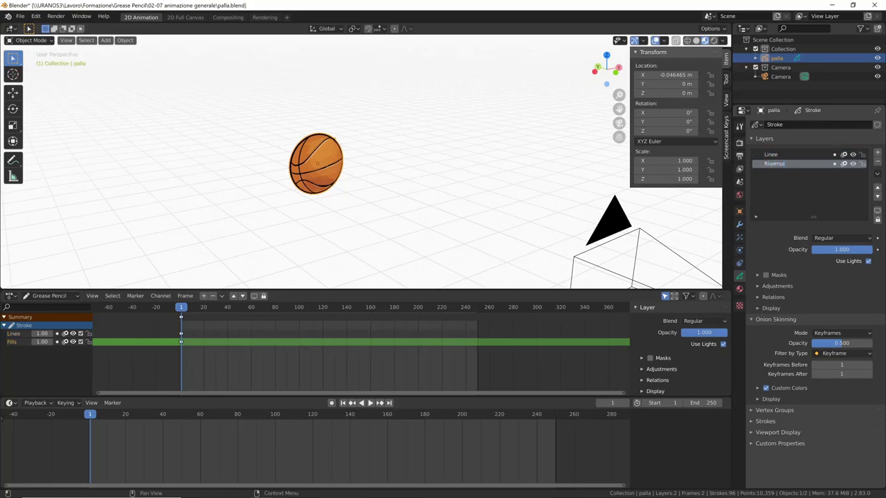
{"action": "type", "text": "menti"}
- Confirm the name Riempimenti, widen the dope sheet layer column, and test its opacity and visibility
{"action": "key", "text": "Return"}
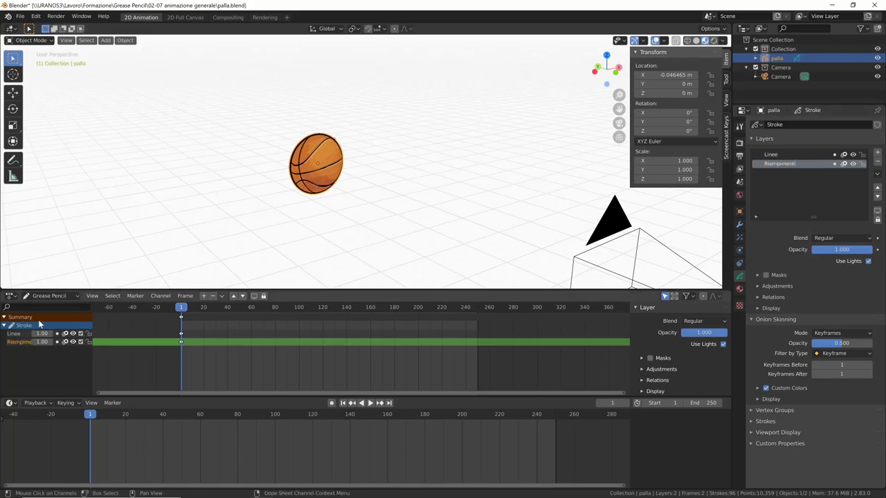
{"action": "left_click_drag", "start_coordinate": [92, 313], "coordinate": [109, 313]}
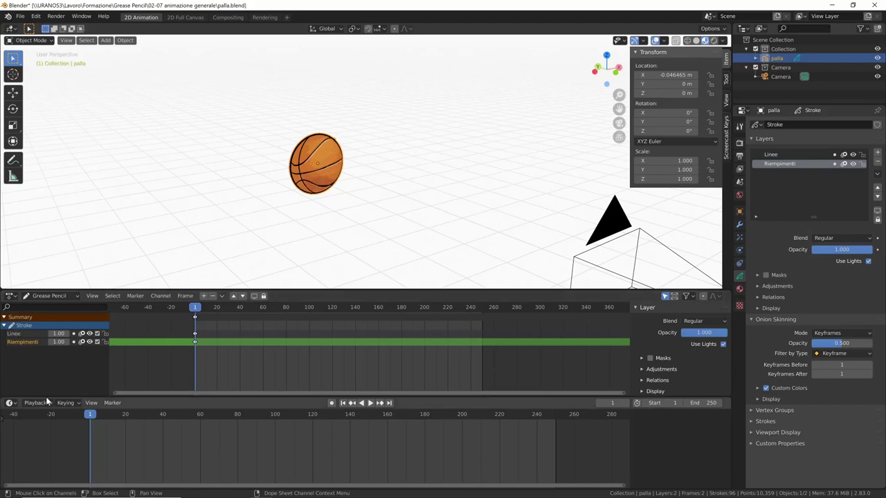
{"action": "left_click_drag", "start_coordinate": [61, 342], "coordinate": [59, 342]}
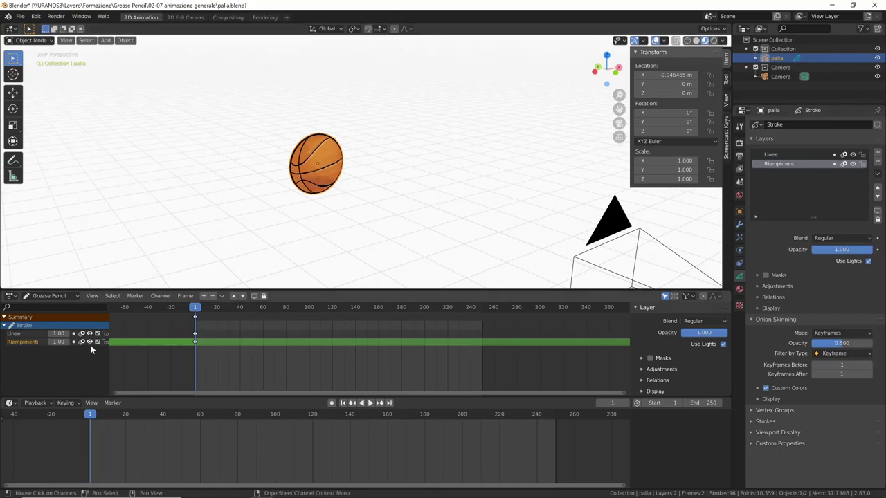
{"action": "left_click", "coordinate": [89, 342]}
{"action": "left_click", "coordinate": [89, 342]}
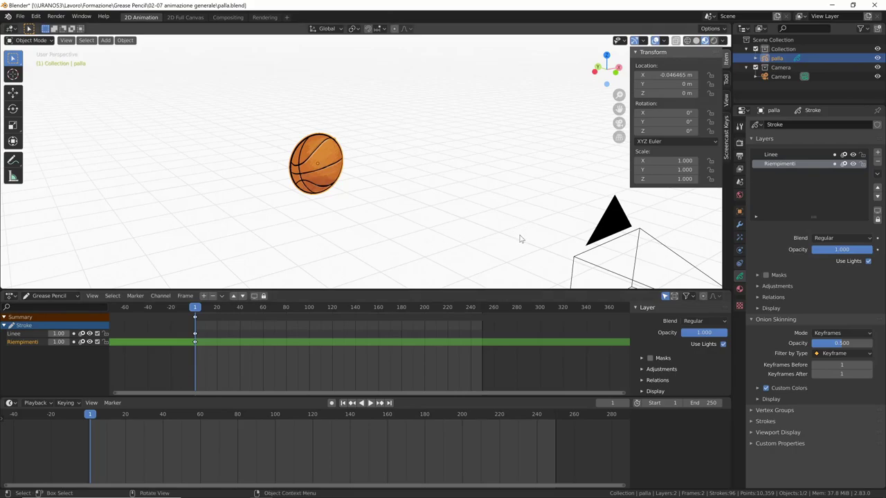
- Orbit briefly, then return to Camera Perspective with Numpad 0
{"action": "mouse_move", "coordinate": [518, 238]}
{"action": "middle_mouse_down"}
{"action": "mouse_move", "coordinate": [478, 239]}
{"action": "mouse_move", "coordinate": [495, 231]}
{"action": "middle_mouse_up"}
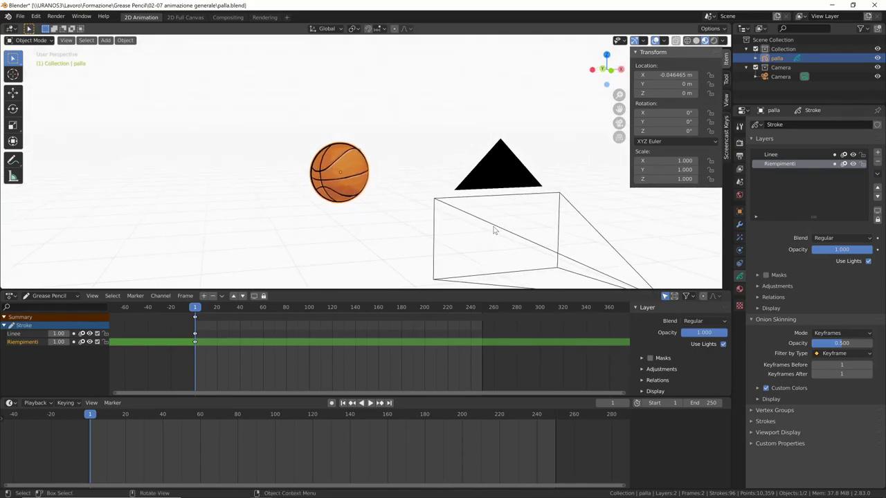
{"action": "key", "text": "KP_0"}
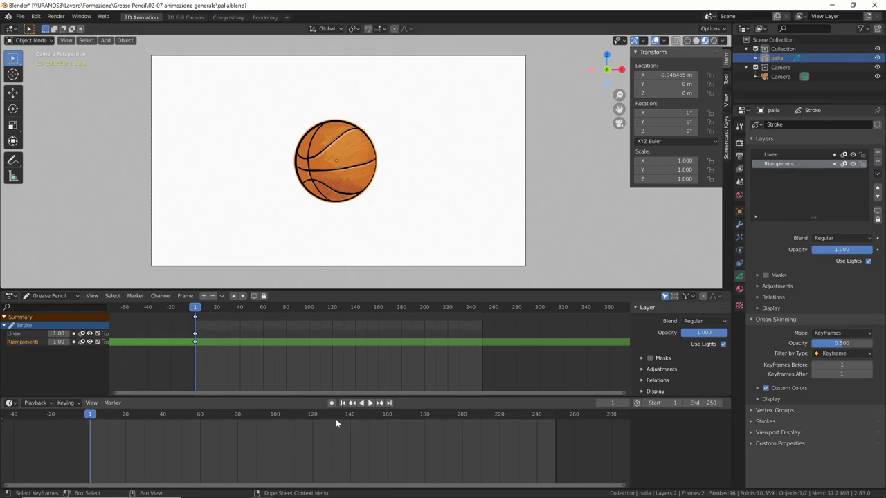
- Move the ball top-left (X -3.1227 m, Z 1.3276 m) and key its location at frame 1
{"action": "key", "text": "g"}
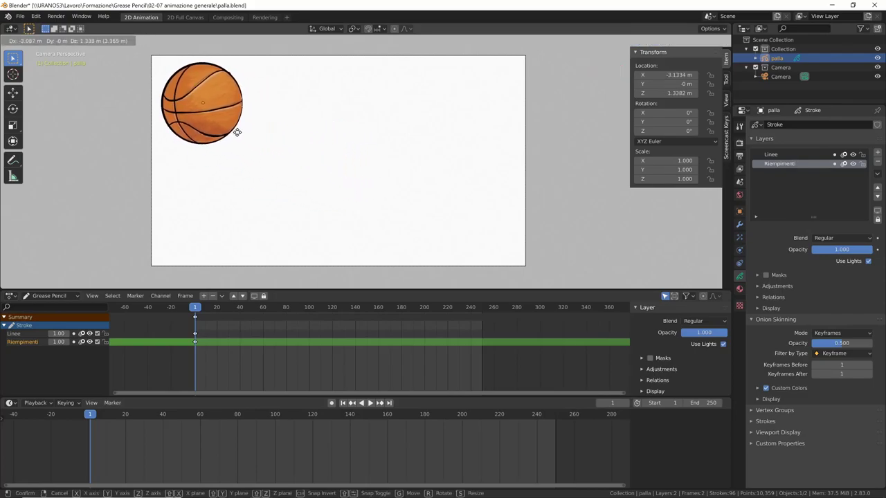
{"action": "left_click", "coordinate": [239, 137]}
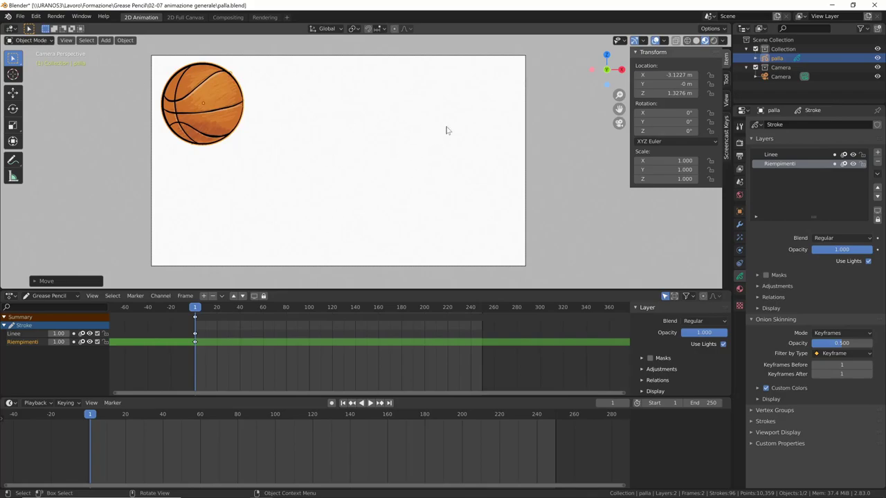
{"action": "key", "text": "i"}
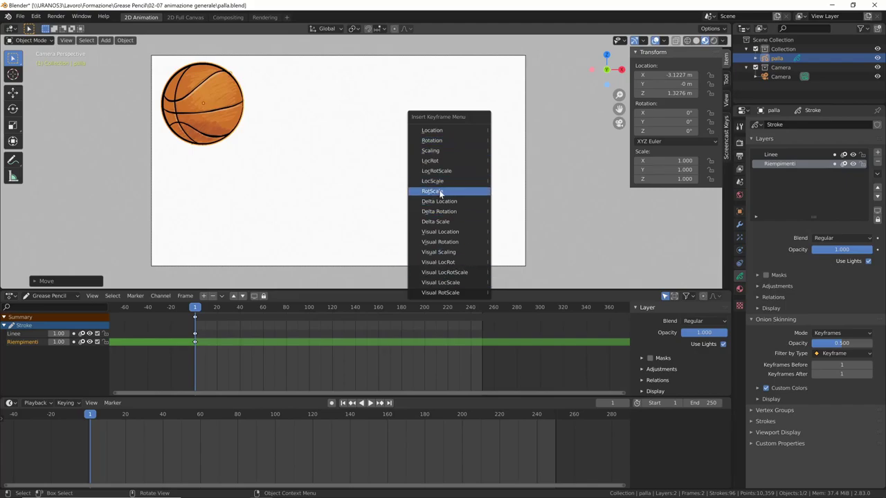
{"action": "left_click", "coordinate": [459, 130]}
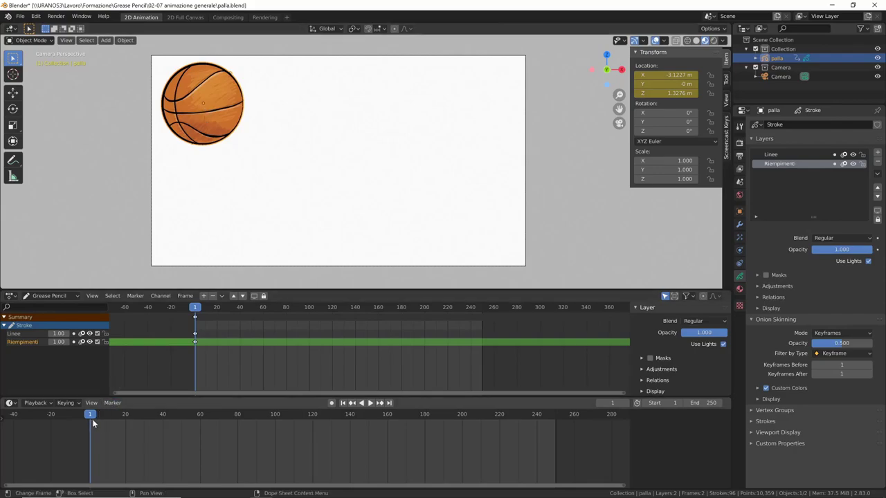
- At frame 125, move the ball bottom-centre (X 0.10815 m, Z -1.4289 m) and key its location
{"action": "key", "text": "space"}
{"action": "mouse_move", "coordinate": [101, 416]}
{"action": "left_mouse_down"}
{"action": "mouse_move", "coordinate": [331, 431]}
{"action": "mouse_move", "coordinate": [320, 423]}
{"action": "left_mouse_up"}
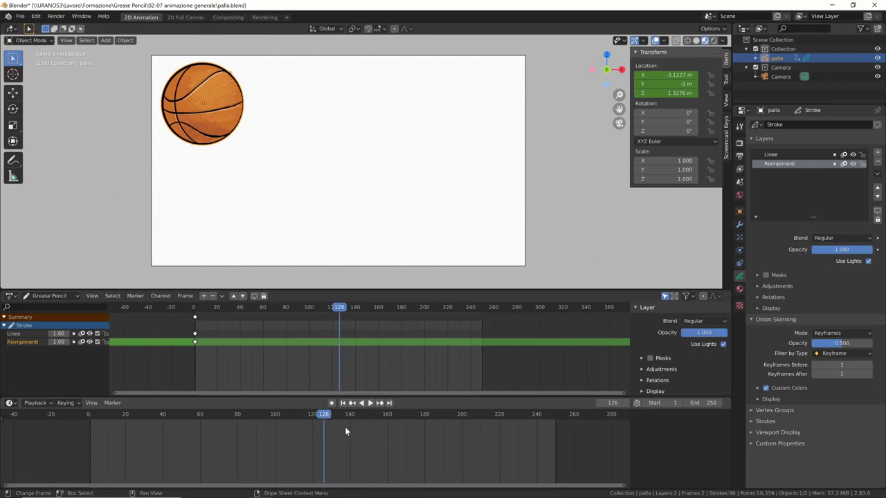
{"action": "key", "text": "Left"}
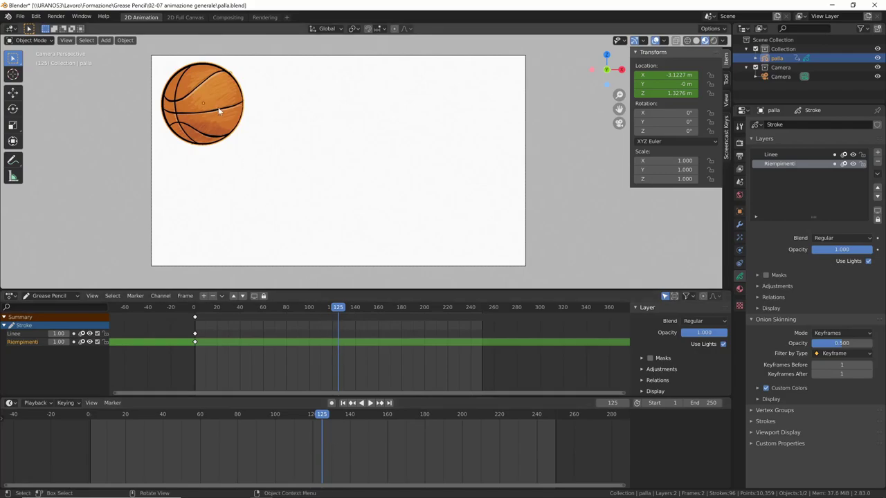
{"action": "key", "text": "g"}
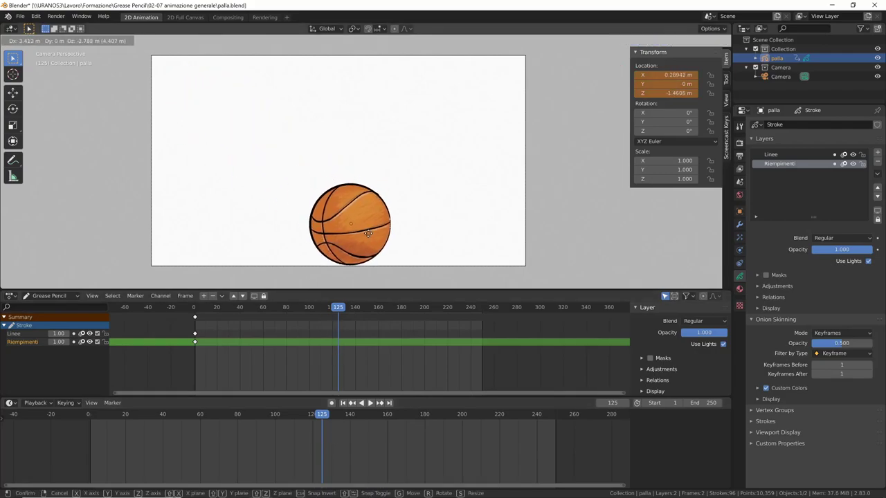
{"action": "left_click", "coordinate": [360, 237]}
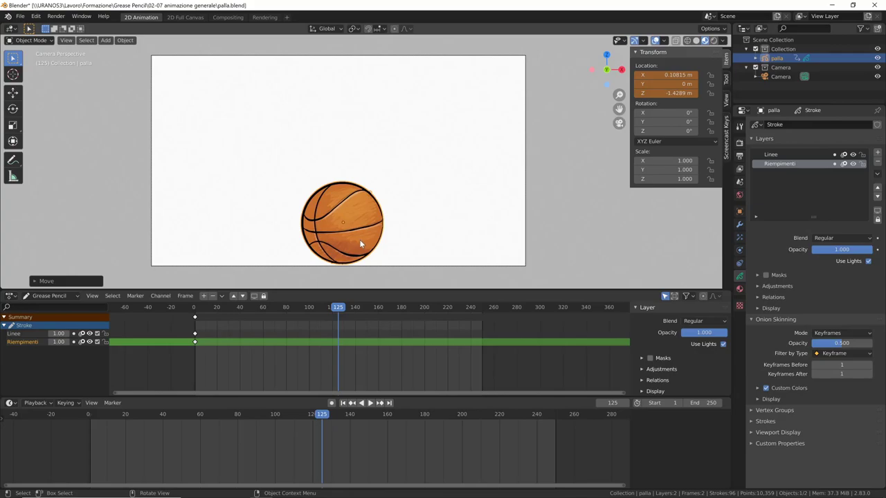
{"action": "key", "text": "i"}
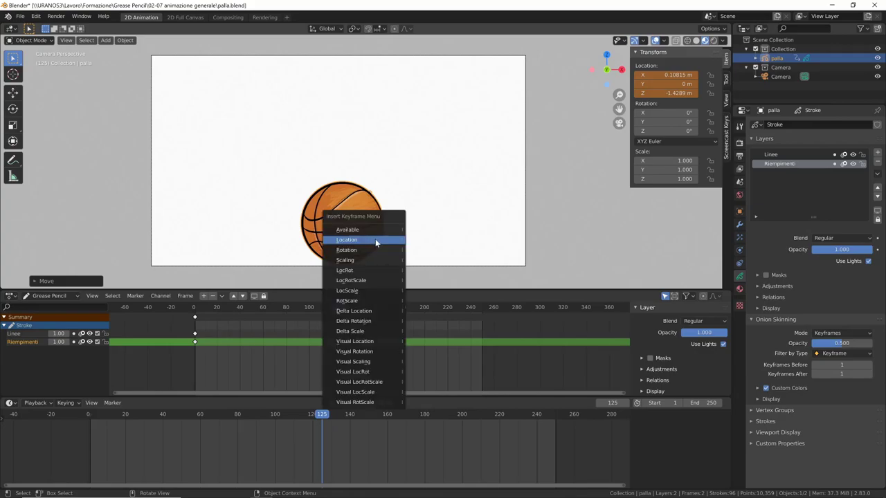
{"action": "left_click", "coordinate": [376, 240]}
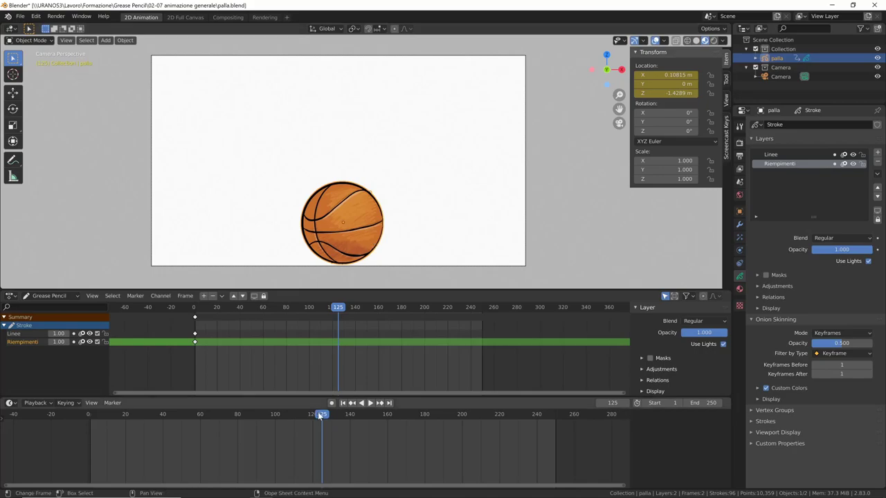
{"action": "mouse_move", "coordinate": [321, 415]}
{"action": "left_mouse_down"}
{"action": "mouse_move", "coordinate": [154, 415]}
{"action": "mouse_move", "coordinate": [88, 423]}
{"action": "mouse_move", "coordinate": [260, 426]}
{"action": "mouse_move", "coordinate": [90, 431]}
{"action": "left_mouse_up"}
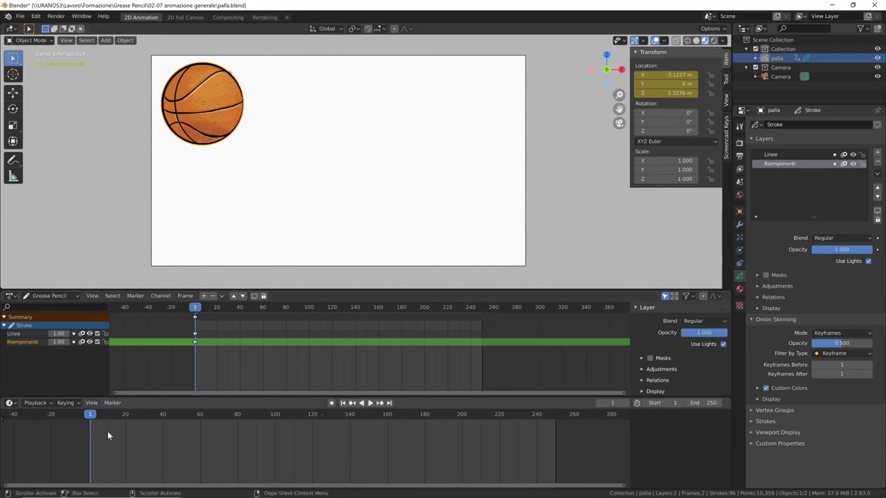
{"action": "mouse_move", "coordinate": [92, 422]}
{"action": "left_mouse_down"}
{"action": "mouse_move", "coordinate": [194, 420]}
{"action": "mouse_move", "coordinate": [324, 433]}
{"action": "mouse_move", "coordinate": [97, 439]}
{"action": "mouse_move", "coordinate": [238, 456]}
{"action": "mouse_move", "coordinate": [298, 453]}
{"action": "mouse_move", "coordinate": [106, 451]}
{"action": "mouse_move", "coordinate": [143, 460]}
{"action": "mouse_move", "coordinate": [335, 468]}
{"action": "mouse_move", "coordinate": [227, 460]}
{"action": "mouse_move", "coordinate": [276, 464]}
{"action": "mouse_move", "coordinate": [270, 414]}
{"action": "mouse_move", "coordinate": [200, 420]}
{"action": "mouse_move", "coordinate": [266, 422]}
{"action": "mouse_move", "coordinate": [319, 445]}
{"action": "left_mouse_up"}
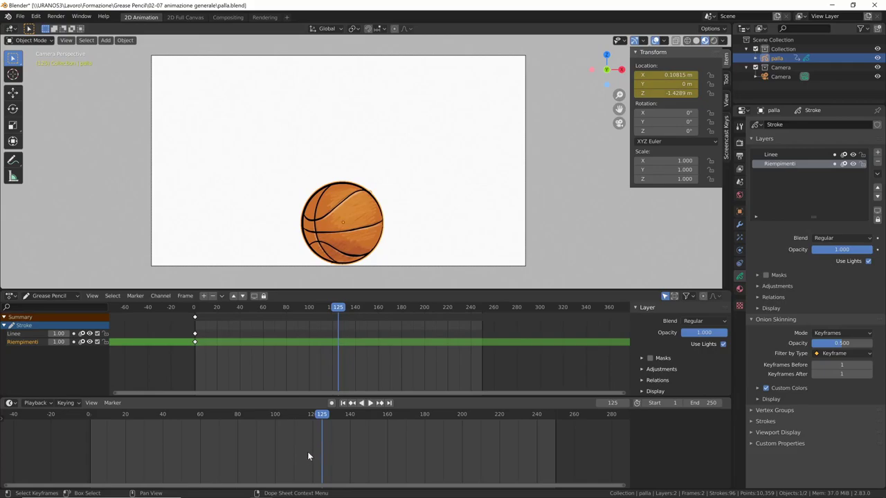
- Scrub through the motion and jump to the last frame, 250
{"action": "scroll", "coordinate": [381, 461], "scroll_direction": "up", "scroll_amount": 2}
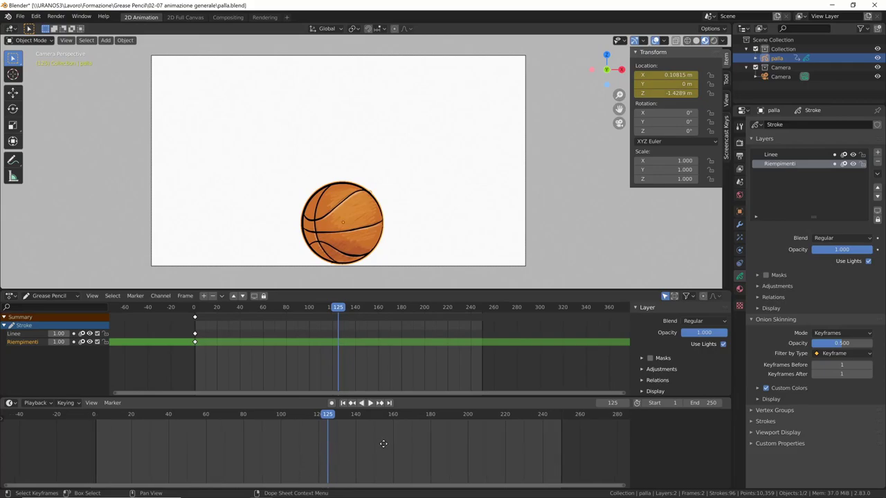
{"action": "mouse_move", "coordinate": [364, 416]}
{"action": "left_mouse_down"}
{"action": "mouse_move", "coordinate": [512, 418]}
{"action": "mouse_move", "coordinate": [560, 431]}
{"action": "mouse_move", "coordinate": [524, 443]}
{"action": "left_mouse_up"}
{"action": "middle_click_drag", "start_coordinate": [525, 444], "coordinate": [489, 453]}
{"action": "left_click", "coordinate": [390, 402]}
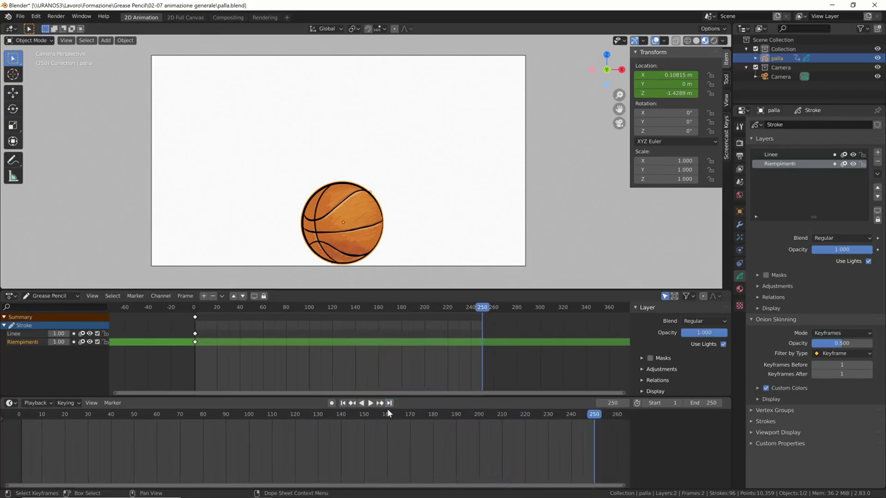
- Move the ball top-right (X 3.2537 m, Z 1.3702 m), key its location, then rewind to frame 1
{"action": "key", "text": "g"}
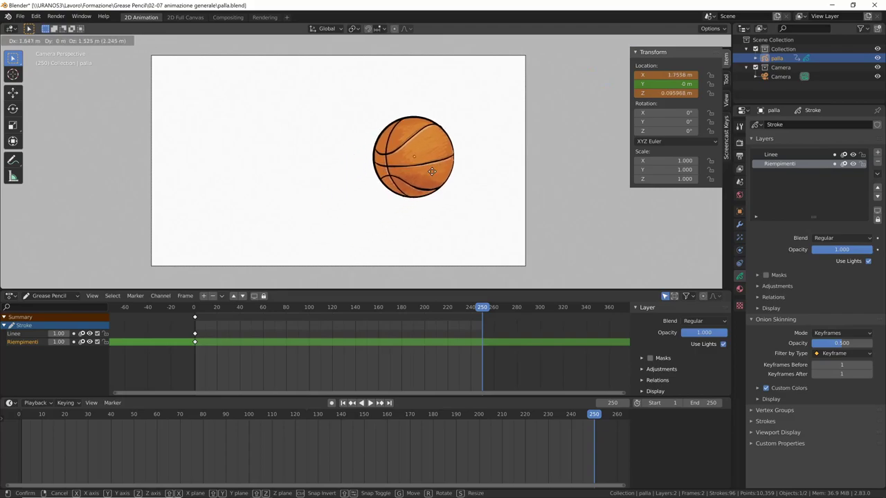
{"action": "left_click", "coordinate": [494, 129]}
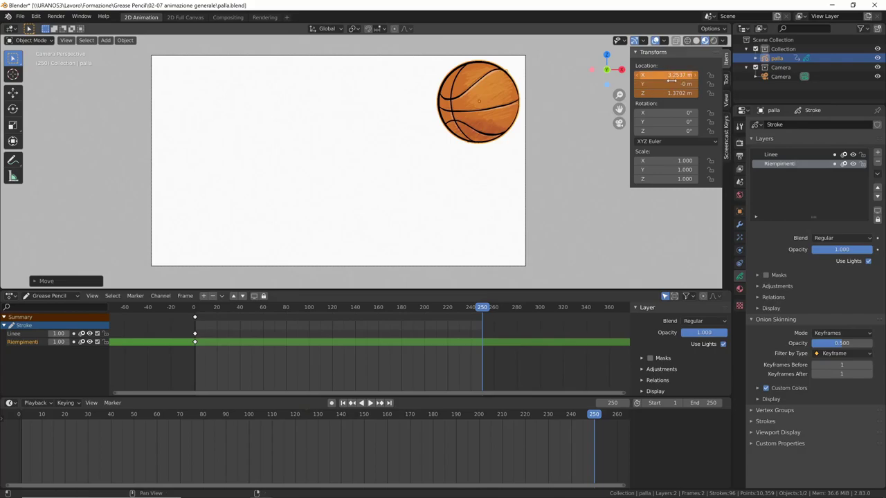
{"action": "key", "text": "i"}
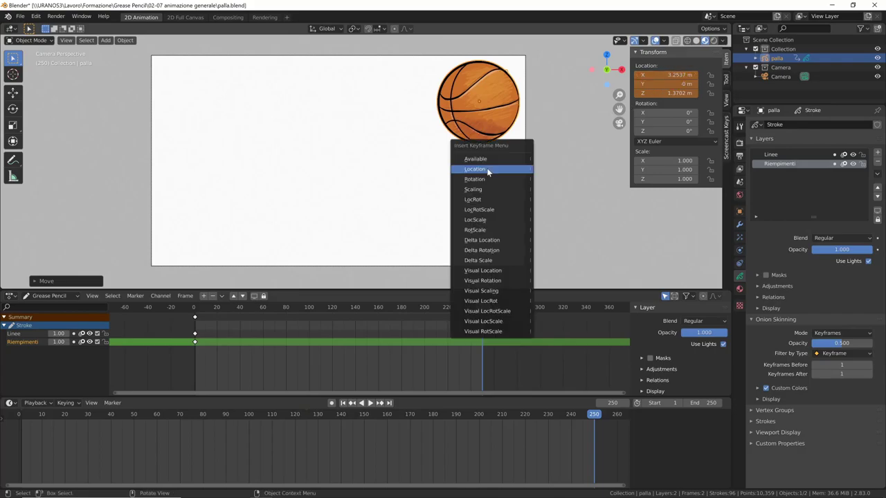
{"action": "left_click", "coordinate": [488, 172]}
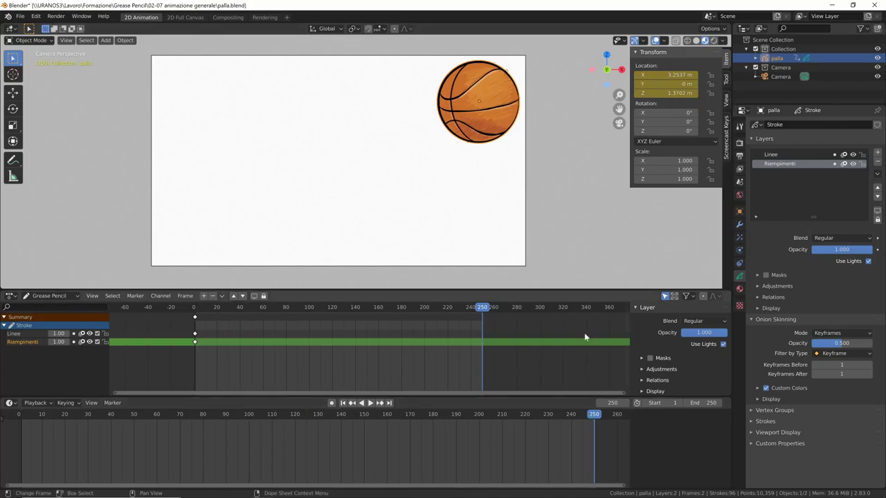
{"action": "key", "text": "shift+Left"}
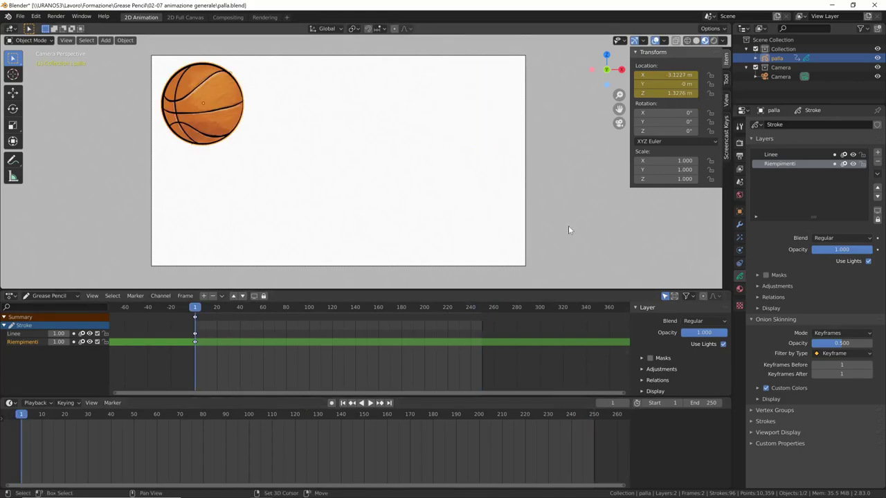
- Play the animation, then show the ball's keyframes in the Timeline and scrub to the end
{"action": "left_click", "coordinate": [370, 402]}
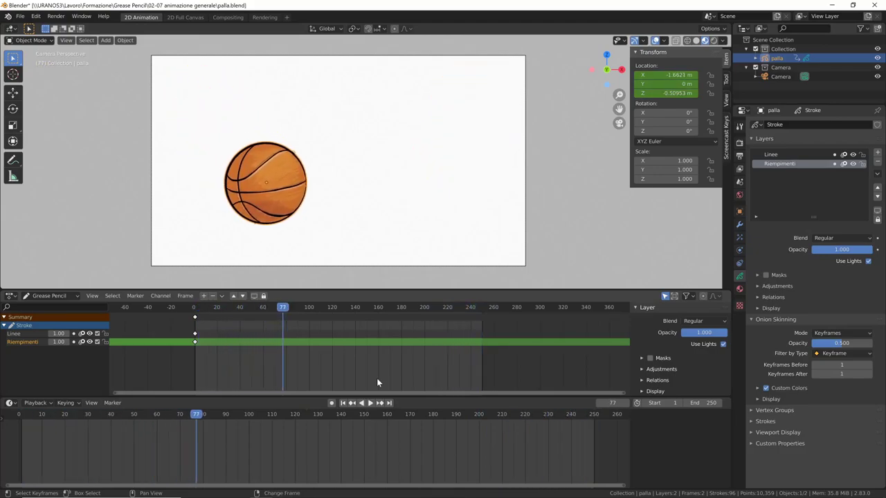
{"action": "key", "text": "Escape"}
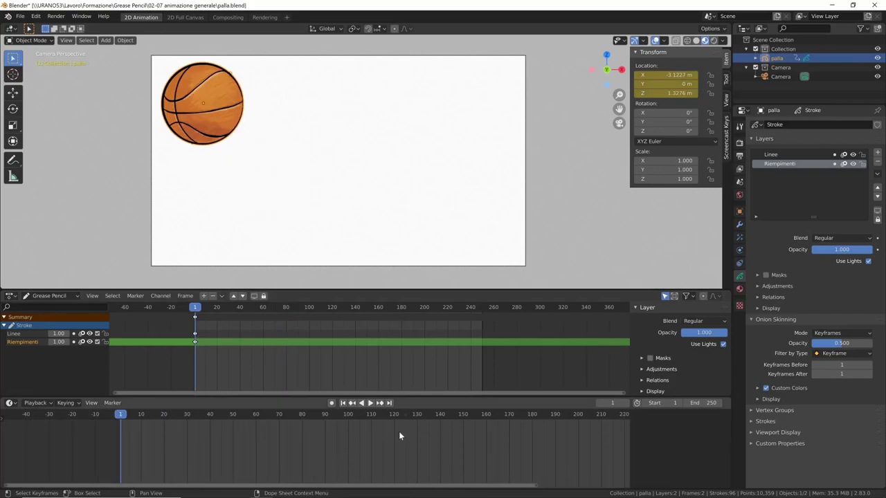
{"action": "key", "text": "shift+d"}
{"action": "middle_click_drag", "start_coordinate": [399, 451], "coordinate": [322, 469]}
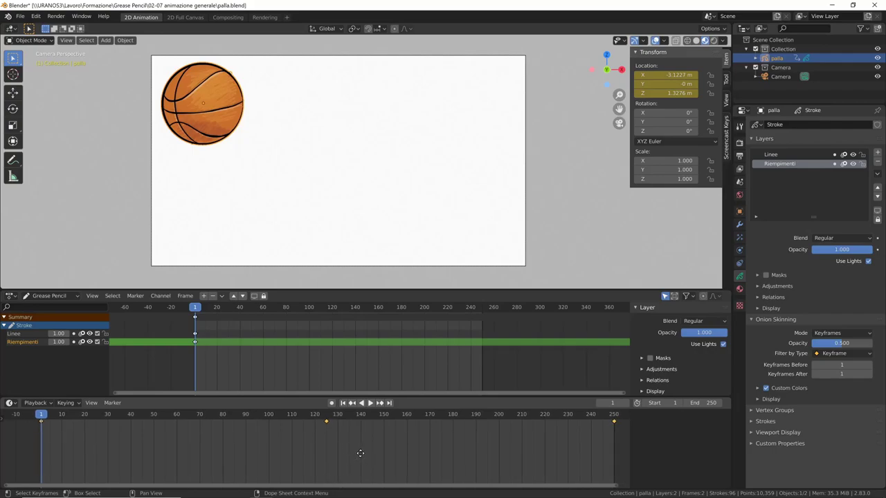
{"action": "middle_click_drag", "start_coordinate": [366, 443], "coordinate": [355, 468]}
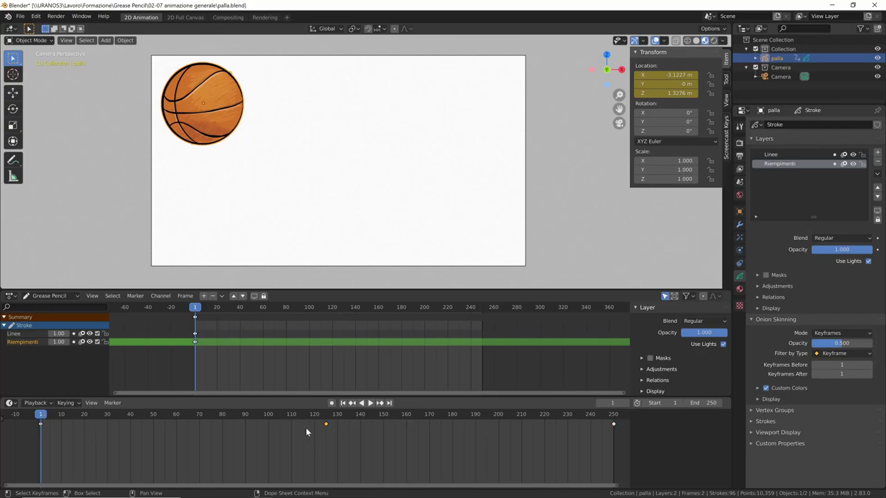
{"action": "mouse_move", "coordinate": [42, 415]}
{"action": "left_mouse_down"}
{"action": "mouse_move", "coordinate": [494, 434]}
{"action": "mouse_move", "coordinate": [612, 429]}
{"action": "mouse_move", "coordinate": [41, 454]}
{"action": "left_mouse_up"}
- Box-select the keyframes at frames 1, 125 and 250, then go to frame 77
{"action": "left_click", "coordinate": [146, 452]}
{"action": "left_click_drag", "start_coordinate": [28, 447], "coordinate": [362, 419]}
{"action": "left_click_drag", "start_coordinate": [25, 454], "coordinate": [627, 422]}
{"action": "left_click_drag", "start_coordinate": [50, 417], "coordinate": [222, 447]}
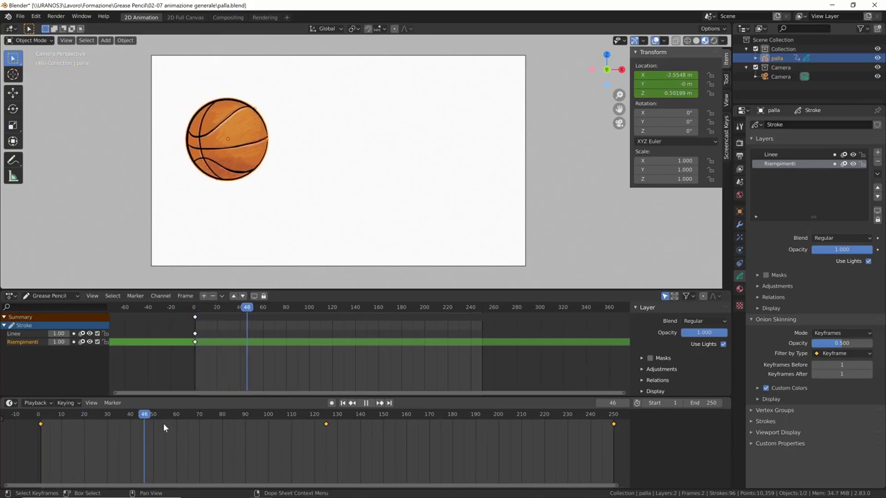
- Delete the middle keyframe near frame 125 and go back to frame 1
{"action": "right_click", "coordinate": [326, 425]}
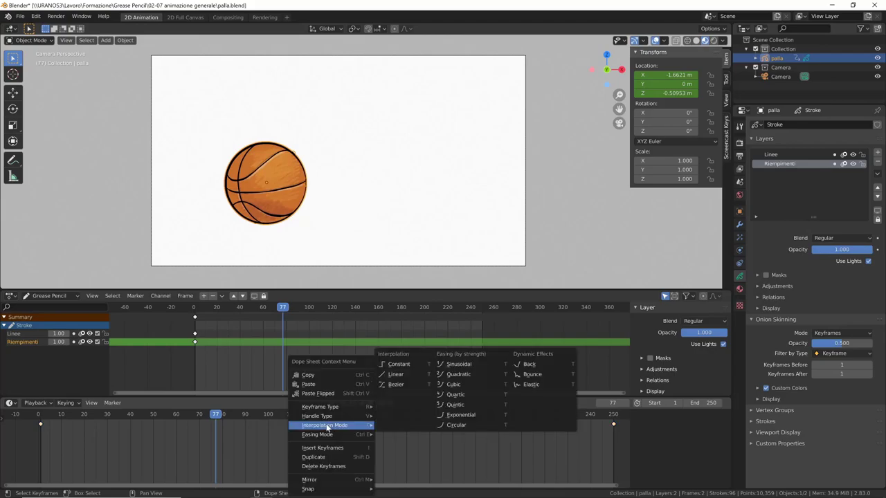
{"action": "left_click", "coordinate": [349, 468]}
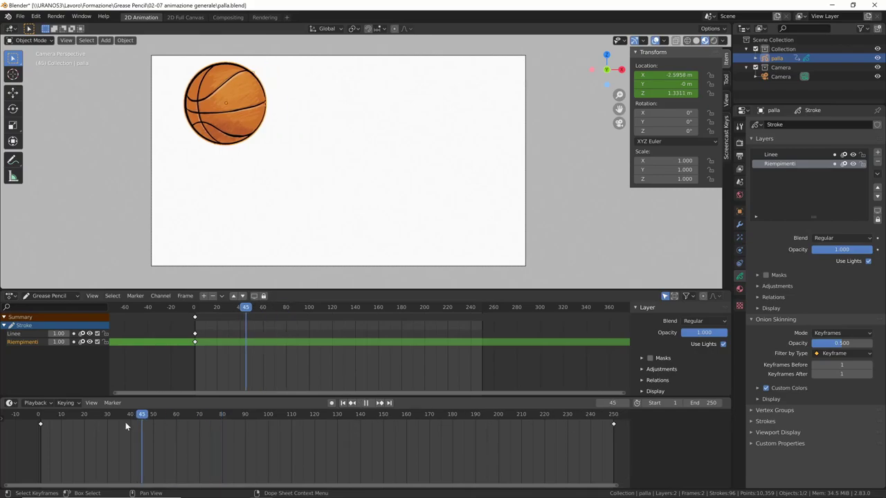
{"action": "mouse_move", "coordinate": [216, 413]}
{"action": "left_mouse_down"}
{"action": "mouse_move", "coordinate": [42, 415]}
{"action": "mouse_move", "coordinate": [375, 432]}
{"action": "left_mouse_up"}
- Play and scrub the animation to check the ball's straight path across the top
{"action": "key", "text": "space"}
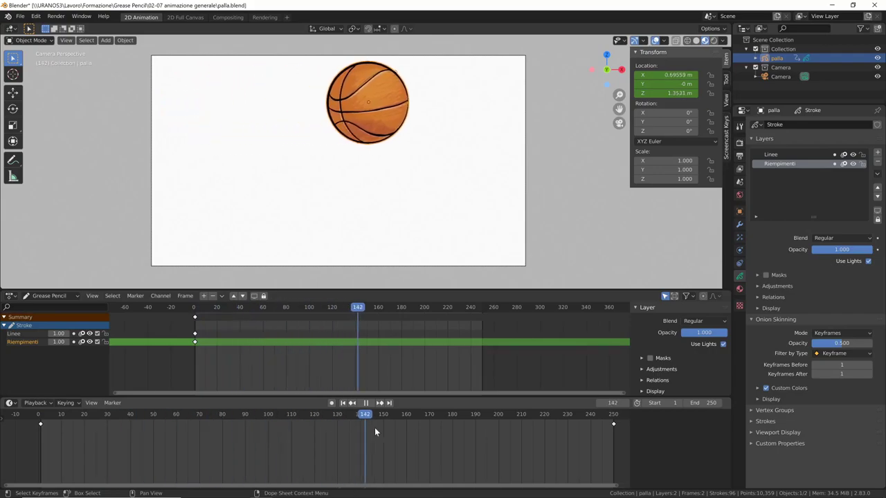
{"action": "mouse_move", "coordinate": [375, 432]}
{"action": "left_mouse_down"}
{"action": "mouse_move", "coordinate": [609, 444]}
{"action": "mouse_move", "coordinate": [40, 443]}
{"action": "left_mouse_up"}
{"action": "key", "text": "space"}
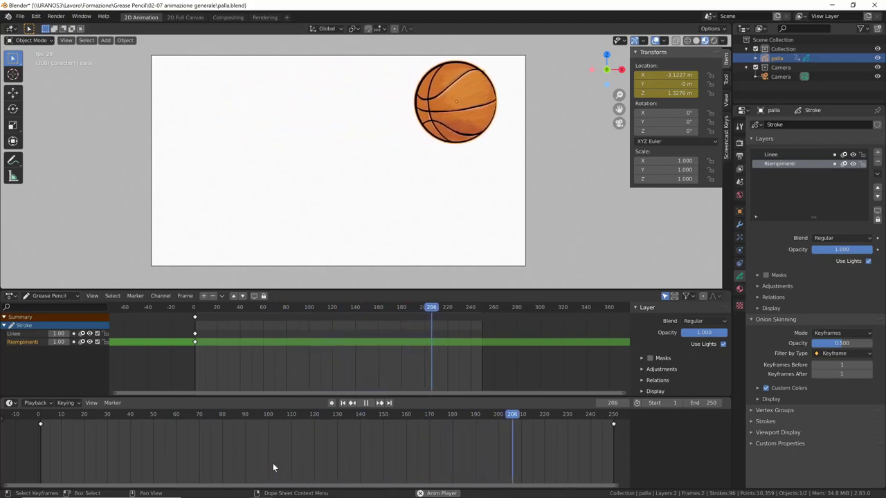
{"action": "key", "text": "space"}
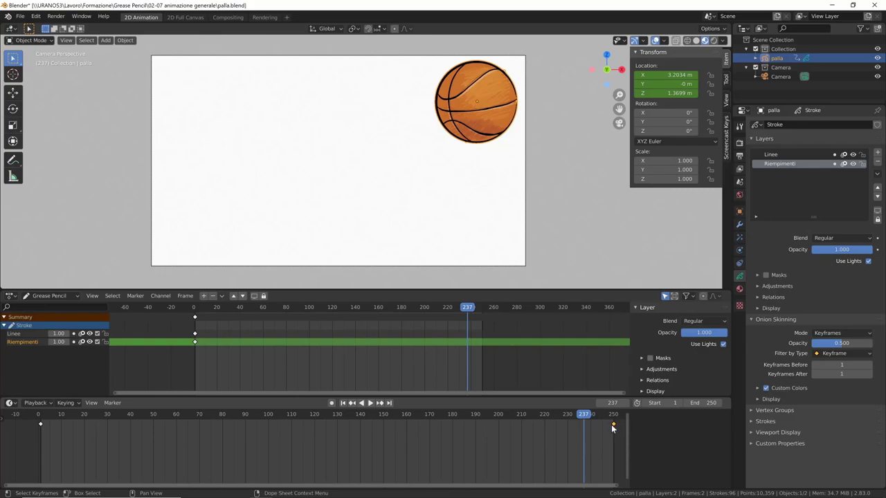
- Test the ball's end keyframe at frame 100, preview the faster motion, then return it to about frame 248
{"action": "left_click_drag", "start_coordinate": [612, 425], "coordinate": [611, 427]}
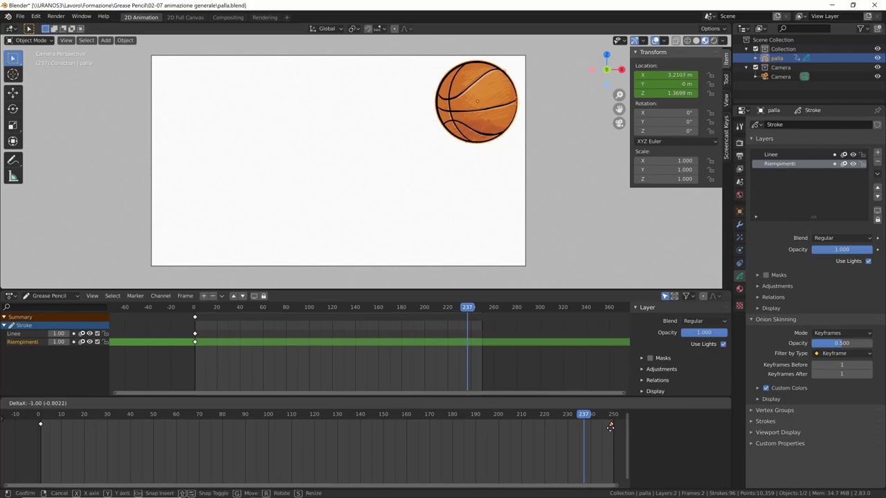
{"action": "mouse_move", "coordinate": [611, 428]}
{"action": "left_mouse_down"}
{"action": "mouse_move", "coordinate": [410, 442]}
{"action": "mouse_move", "coordinate": [322, 433]}
{"action": "left_mouse_up"}
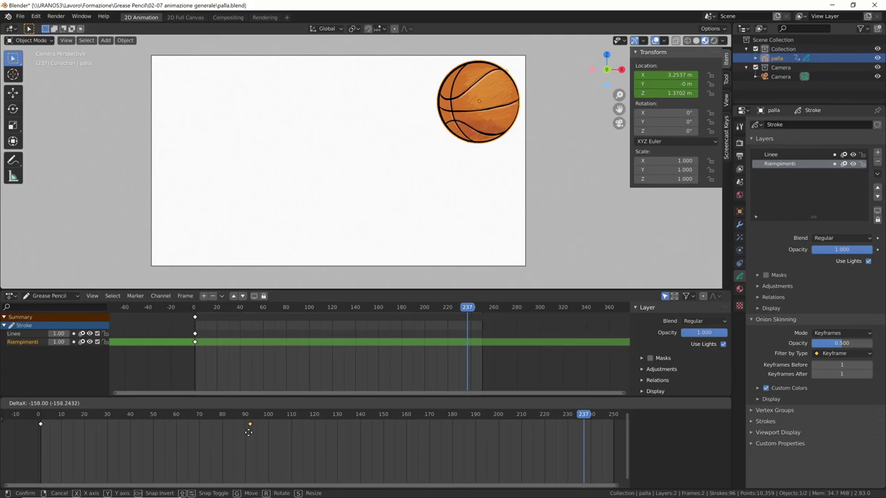
{"action": "left_click_drag", "start_coordinate": [210, 434], "coordinate": [267, 437]}
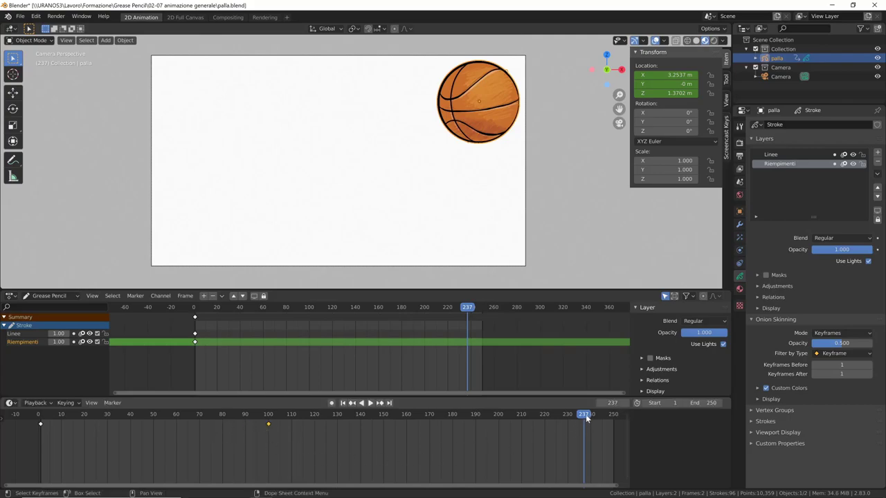
{"action": "mouse_move", "coordinate": [586, 415]}
{"action": "left_mouse_down"}
{"action": "mouse_move", "coordinate": [273, 443]}
{"action": "mouse_move", "coordinate": [40, 444]}
{"action": "left_mouse_up"}
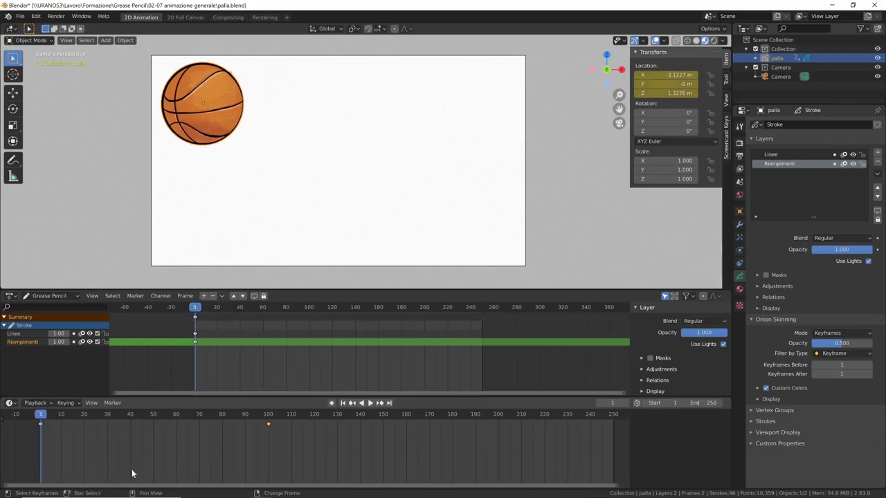
{"action": "key", "text": "space"}
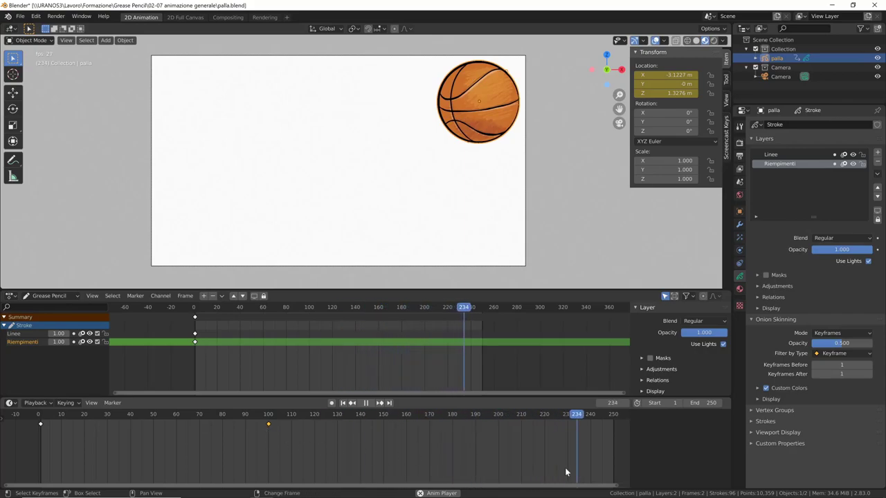
{"action": "key", "text": "space"}
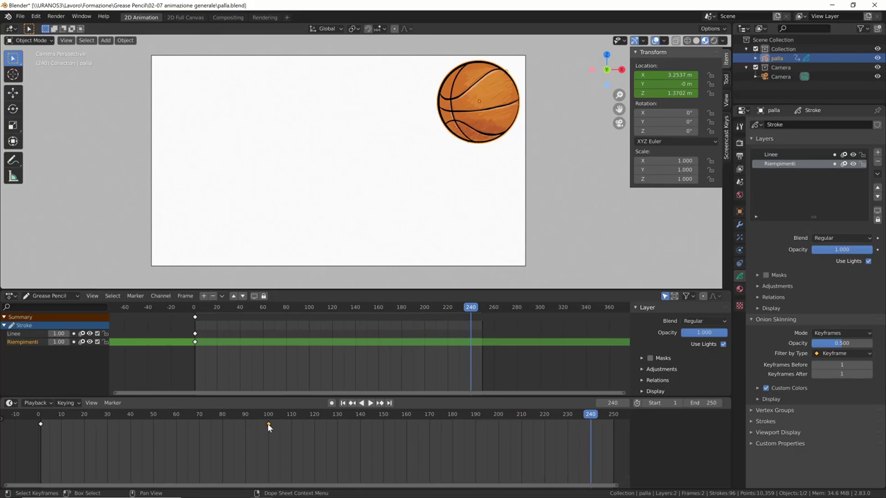
{"action": "mouse_move", "coordinate": [269, 424]}
{"action": "left_mouse_down"}
{"action": "mouse_move", "coordinate": [611, 439]}
{"action": "mouse_move", "coordinate": [324, 421]}
{"action": "left_mouse_up"}
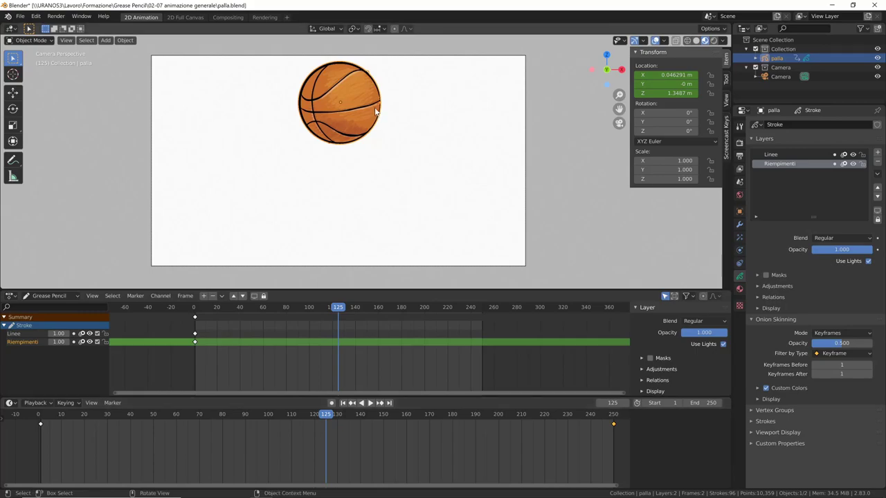
- At frame 125, drop the ball to the bottom of the camera frame and keyframe its location
{"action": "key", "text": "g"}
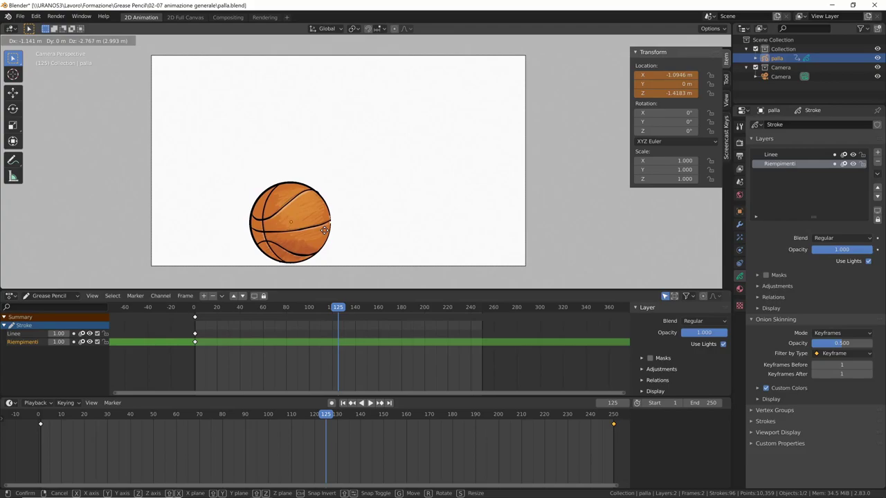
{"action": "left_click", "coordinate": [324, 236]}
{"action": "key", "text": "i"}
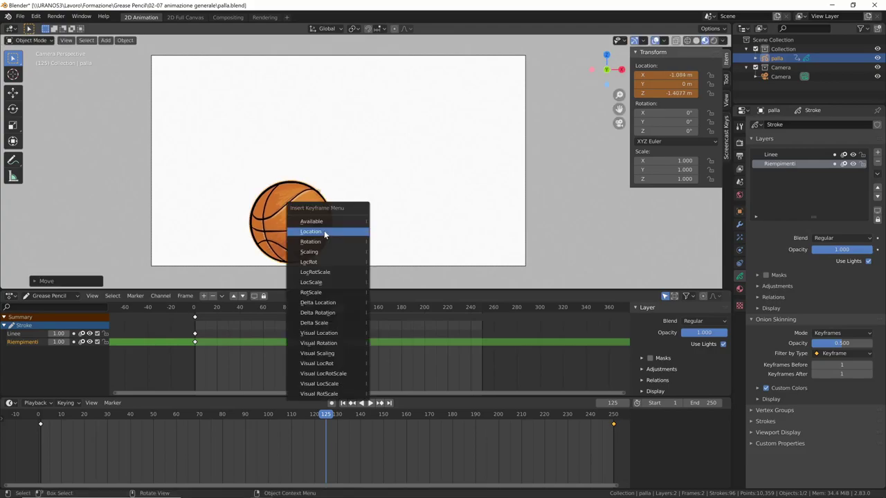
{"action": "left_click", "coordinate": [325, 230]}
- Play and scrub the animation to around frame 100 to review the dip
{"action": "key", "text": "shift+ctrl+space"}
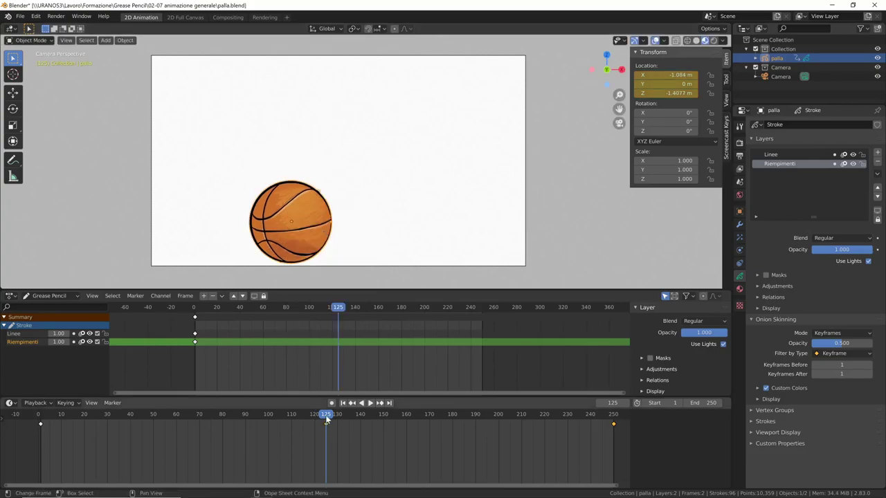
{"action": "left_click_drag", "start_coordinate": [300, 415], "coordinate": [43, 426]}
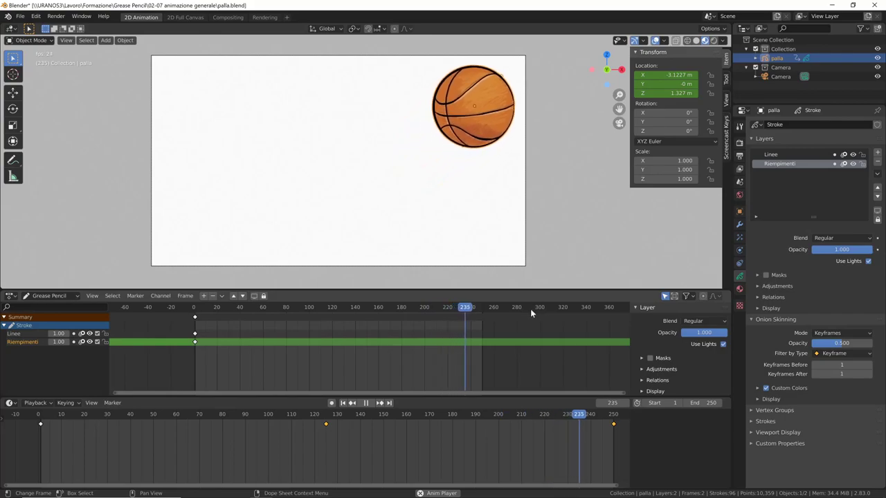
{"action": "key", "text": "space"}
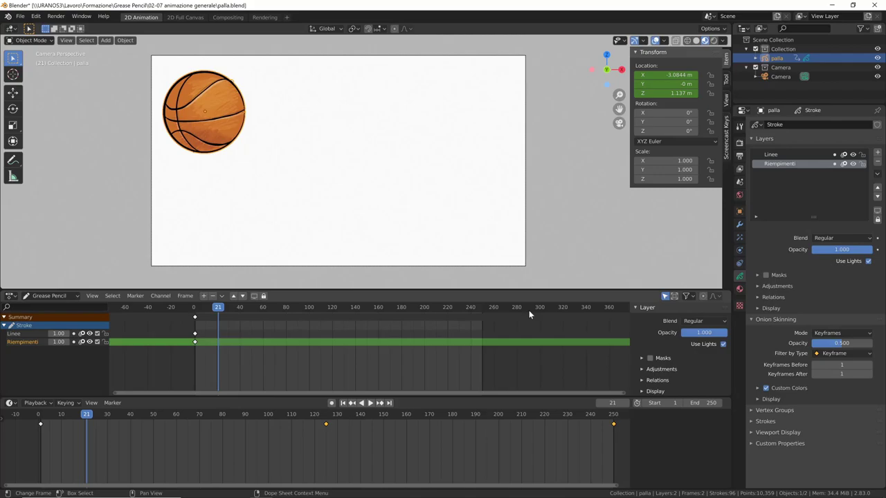
{"action": "mouse_move", "coordinate": [87, 420]}
{"action": "left_mouse_down"}
{"action": "mouse_move", "coordinate": [353, 428]}
{"action": "mouse_move", "coordinate": [559, 416]}
{"action": "mouse_move", "coordinate": [454, 407]}
{"action": "mouse_move", "coordinate": [78, 413]}
{"action": "mouse_move", "coordinate": [505, 414]}
{"action": "mouse_move", "coordinate": [602, 425]}
{"action": "mouse_move", "coordinate": [39, 433]}
{"action": "left_mouse_up"}
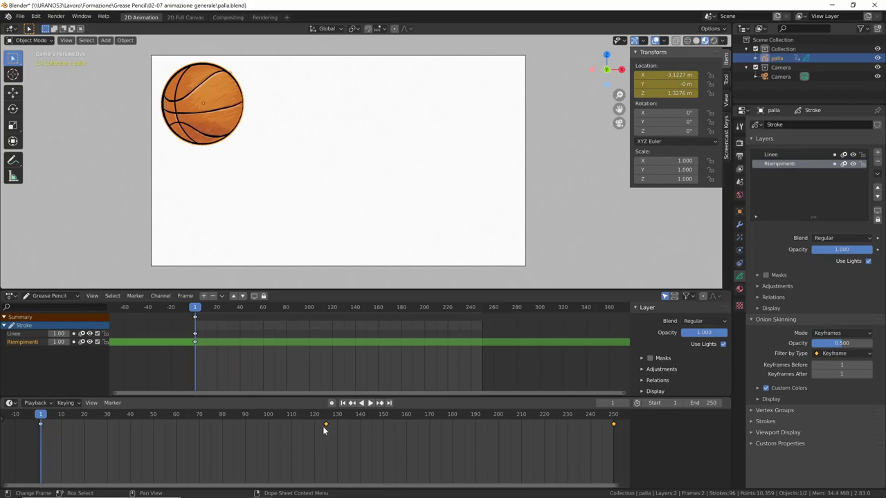
{"action": "mouse_move", "coordinate": [41, 415]}
{"action": "left_mouse_down"}
{"action": "mouse_move", "coordinate": [139, 428]}
{"action": "mouse_move", "coordinate": [270, 430]}
{"action": "mouse_move", "coordinate": [264, 423]}
{"action": "left_mouse_up"}
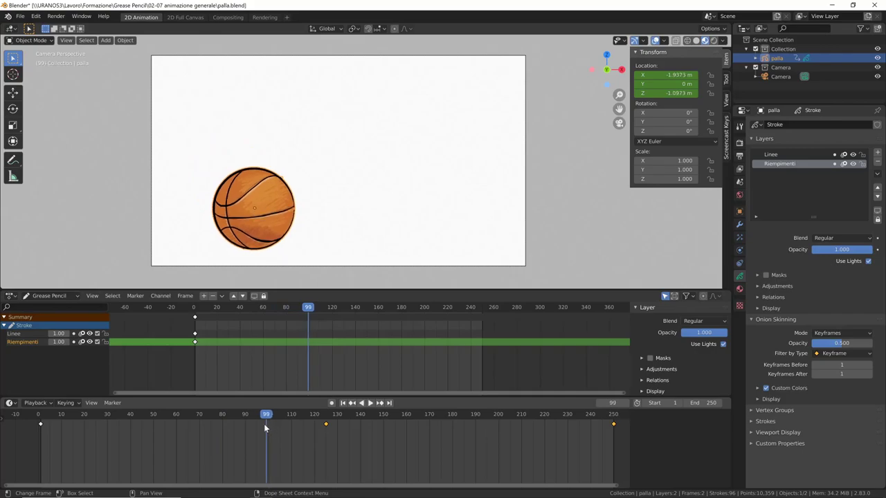
- At frame 99, move the ball up to the top right and keyframe its location
{"action": "key", "text": "g"}
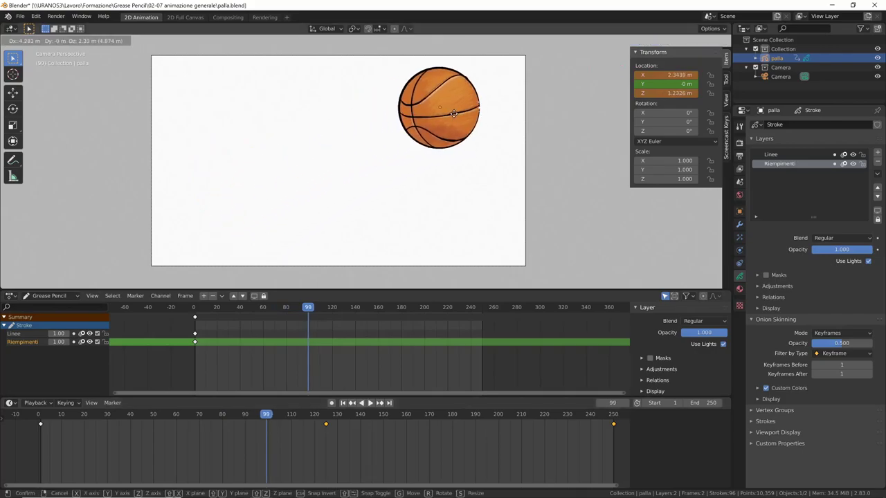
{"action": "left_click", "coordinate": [457, 121]}
{"action": "key", "text": "i"}
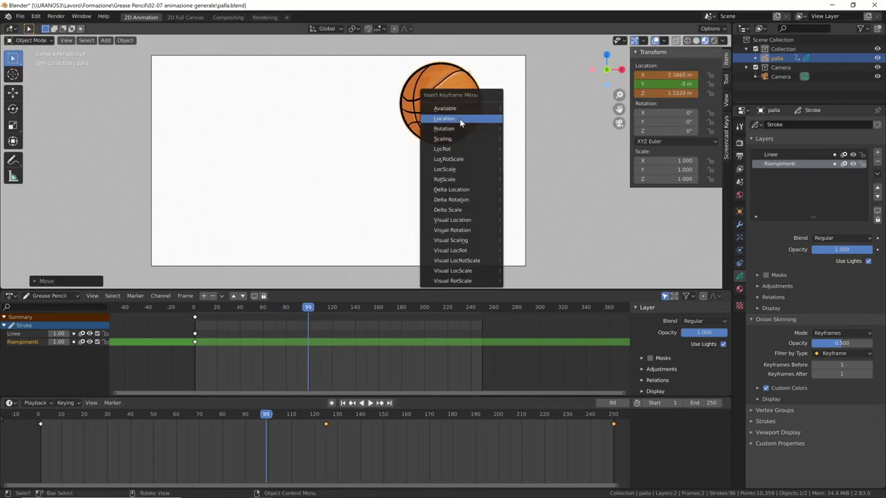
{"action": "left_click", "coordinate": [463, 118]}
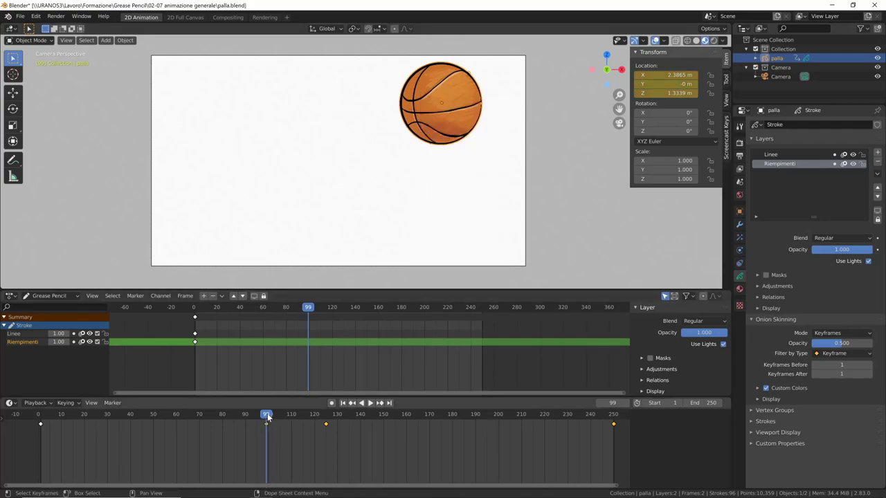
- Replay the animation from frame 1 and stop it at frame 218
{"action": "left_click_drag", "start_coordinate": [267, 414], "coordinate": [40, 434]}
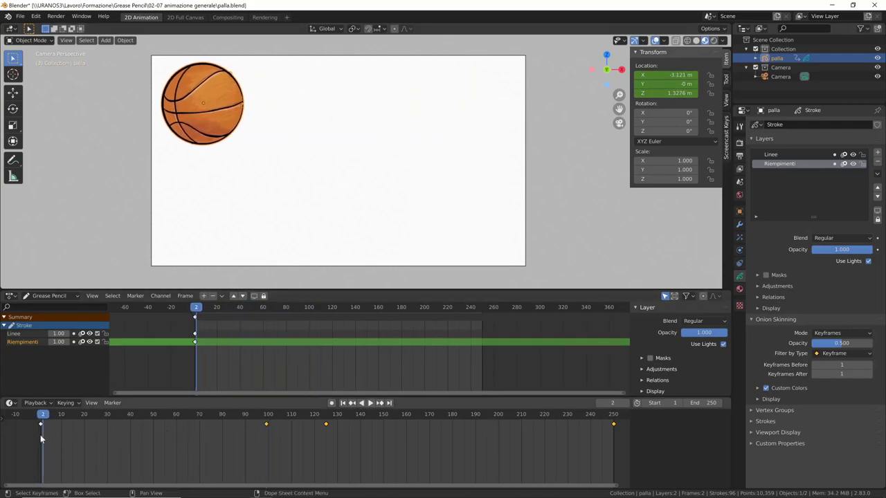
{"action": "key", "text": "space"}
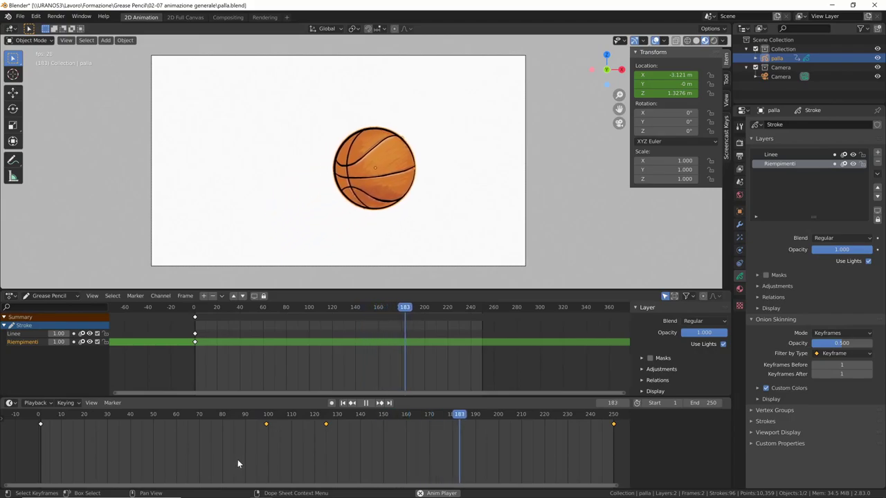
{"action": "key", "text": "space"}
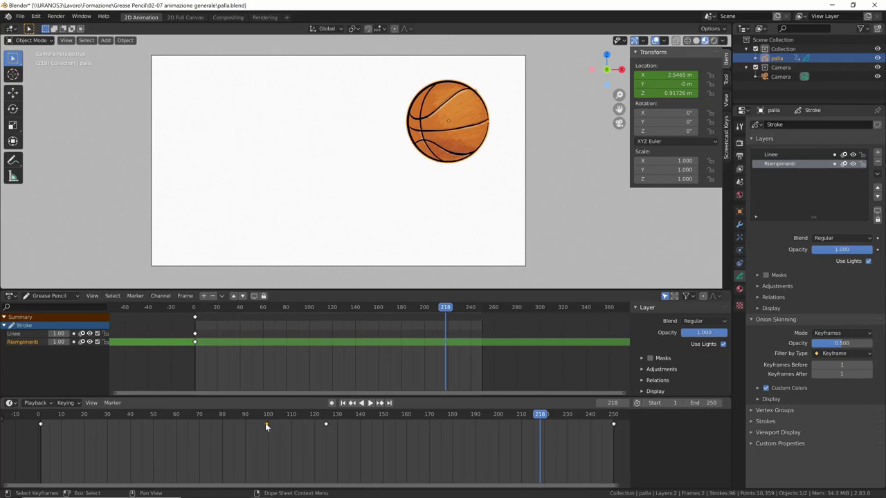
- Slide the middle keyframe later, to about frame 135 then frame 165, replaying to check timing
{"action": "key", "text": "g"}
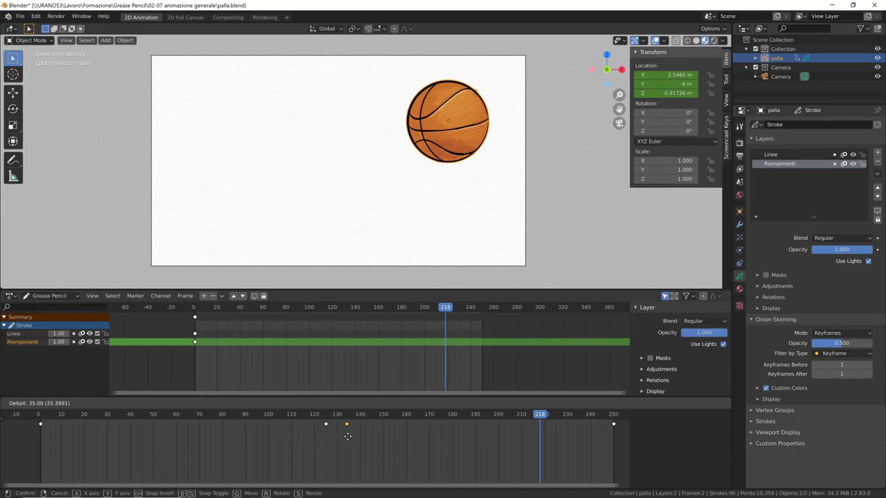
{"action": "left_click", "coordinate": [348, 436]}
{"action": "left_click_drag", "start_coordinate": [541, 415], "coordinate": [170, 422]}
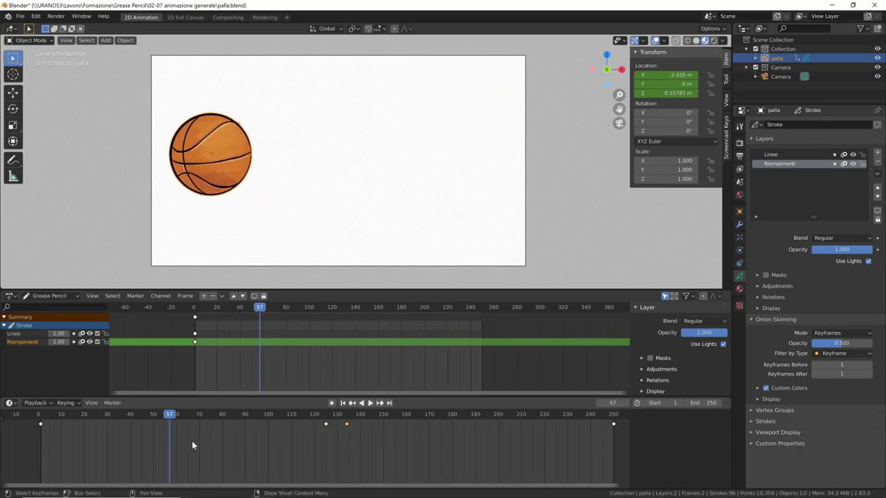
{"action": "key", "text": "space"}
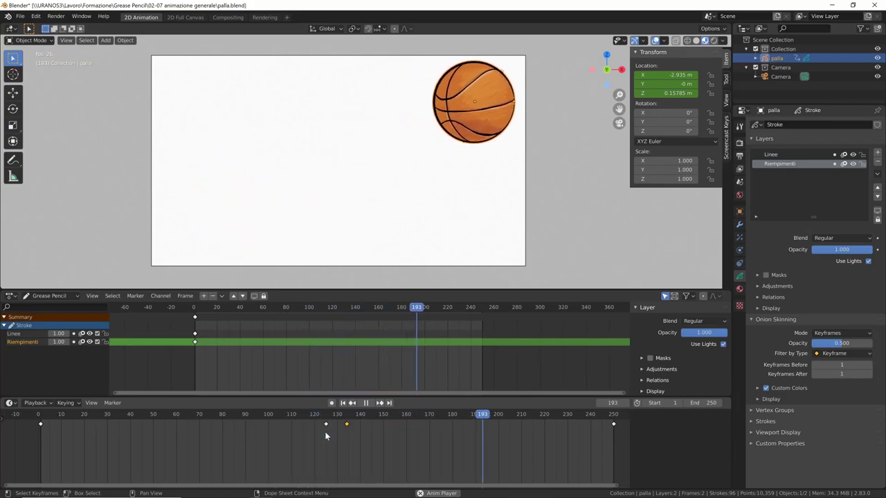
{"action": "key", "text": "space"}
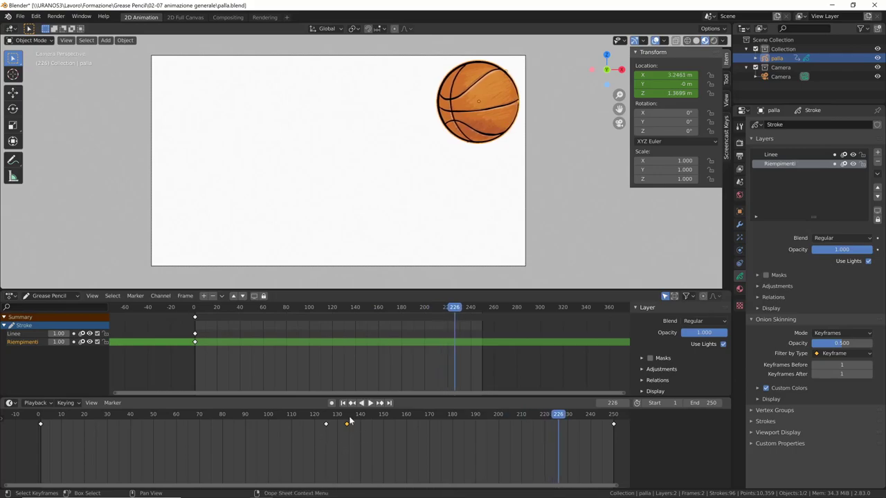
{"action": "left_click_drag", "start_coordinate": [346, 425], "coordinate": [417, 435]}
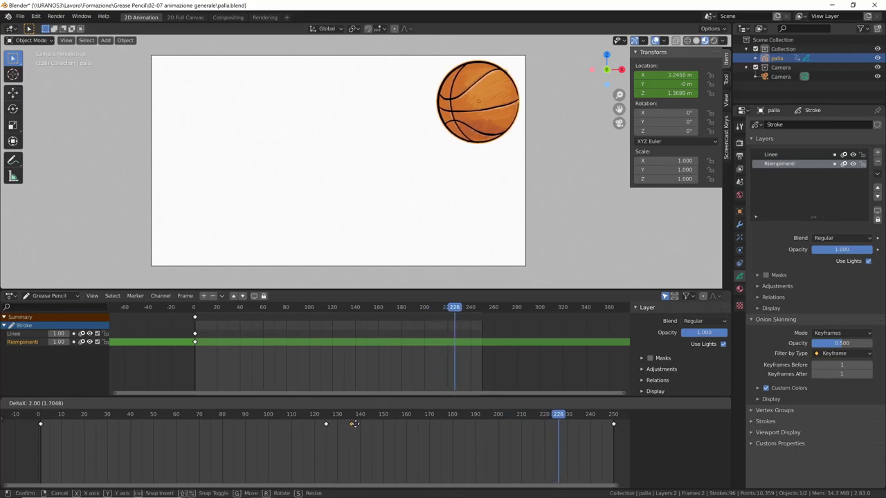
{"action": "left_click_drag", "start_coordinate": [558, 414], "coordinate": [305, 430]}
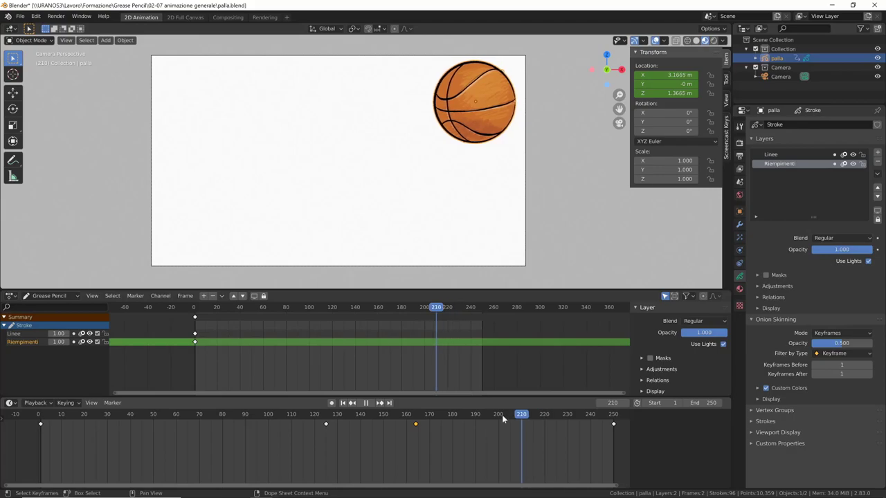
{"action": "key", "text": "space"}
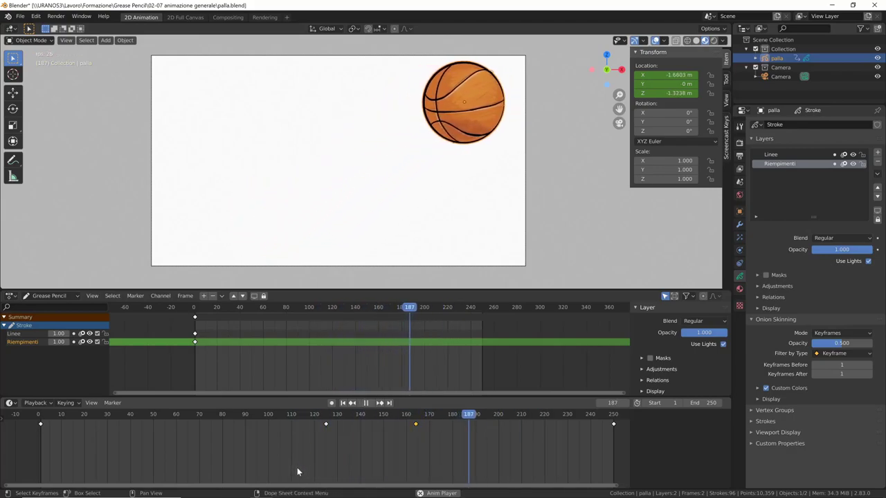
{"action": "key", "text": "space"}
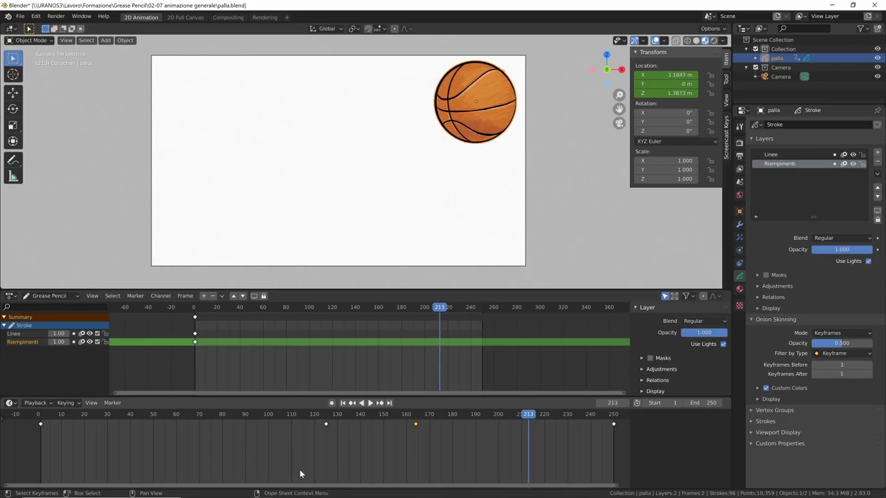
- Delete the keyframe near frame 165 and replay the animation to review the motion
{"action": "left_click_drag", "start_coordinate": [324, 425], "coordinate": [250, 440]}
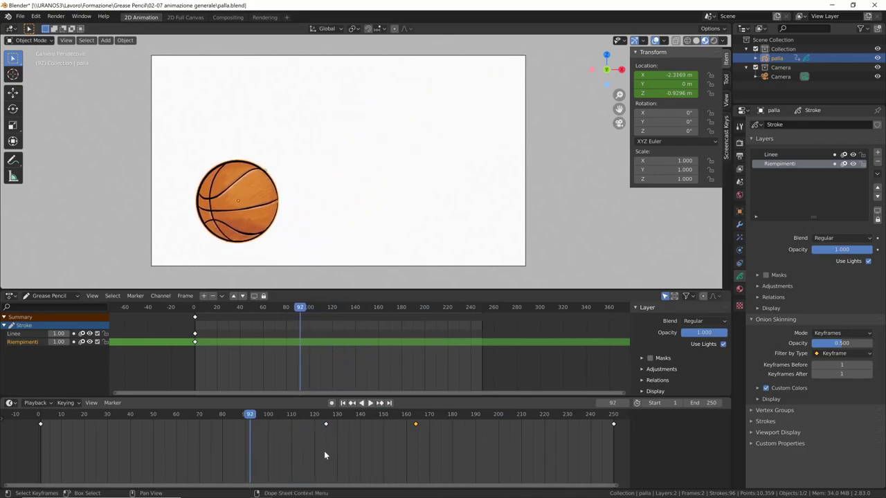
{"action": "left_click_drag", "start_coordinate": [391, 461], "coordinate": [426, 424]}
{"action": "key", "text": "x"}
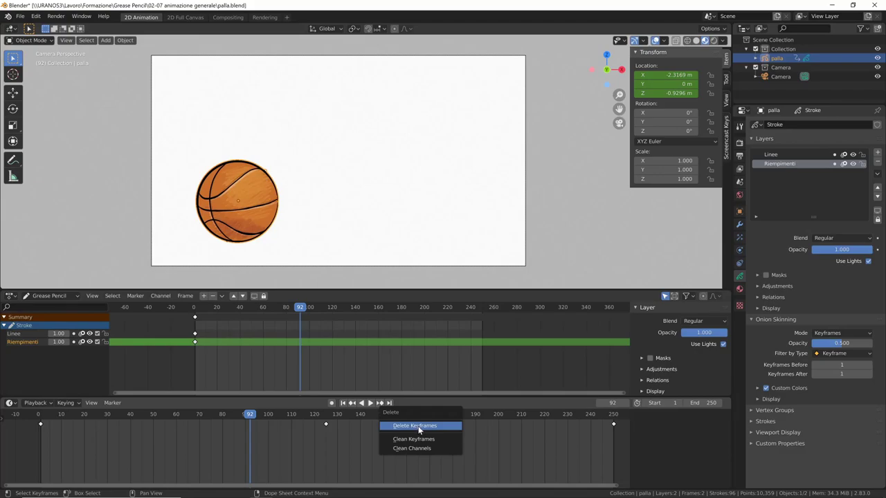
{"action": "left_click", "coordinate": [421, 426]}
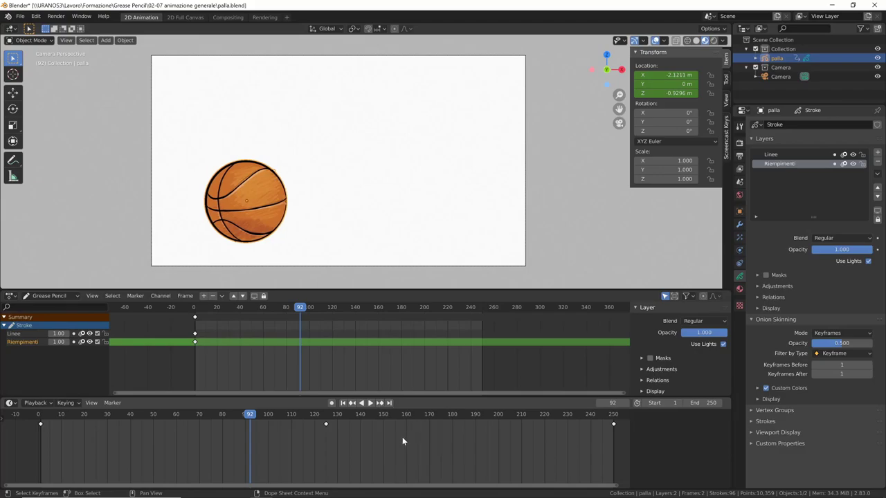
{"action": "key", "text": "space"}
{"action": "mouse_move", "coordinate": [345, 434]}
{"action": "left_mouse_down"}
{"action": "mouse_move", "coordinate": [480, 452]}
{"action": "mouse_move", "coordinate": [40, 432]}
{"action": "left_mouse_up"}
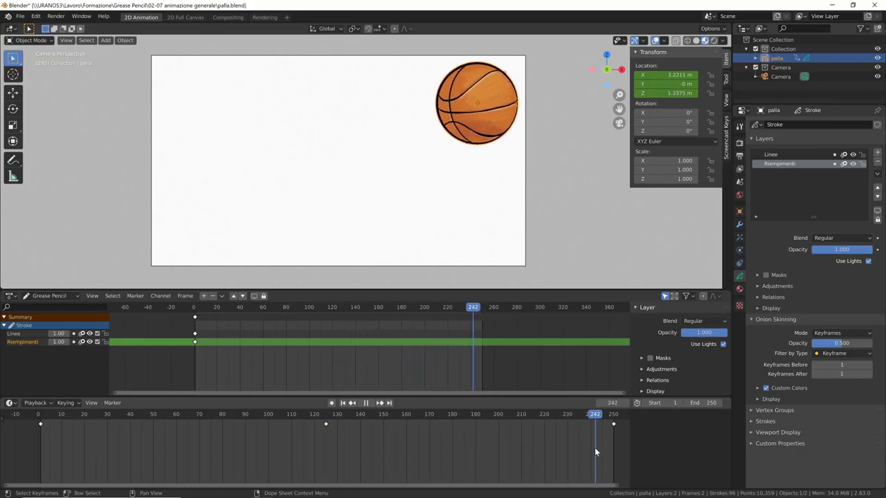
- Scale the ball down to 0.253 at frame 1, preview it, and return to frame 1
{"action": "key", "text": "space"}
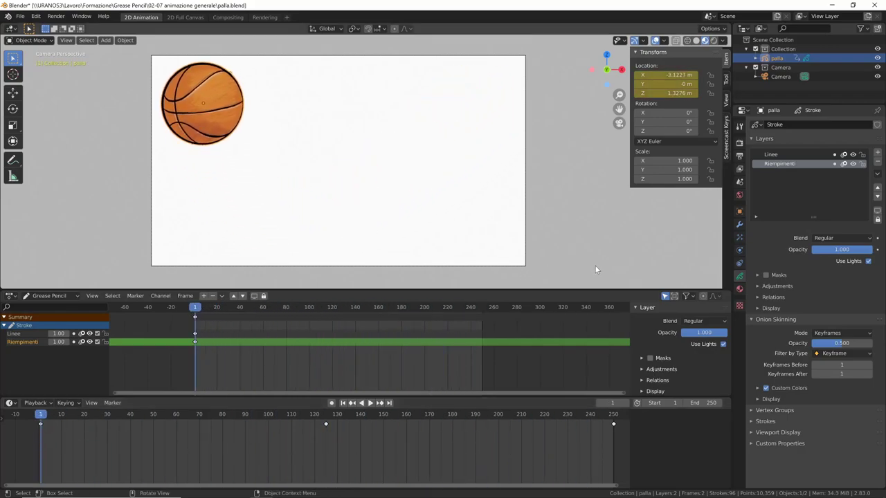
{"action": "key", "text": "s"}
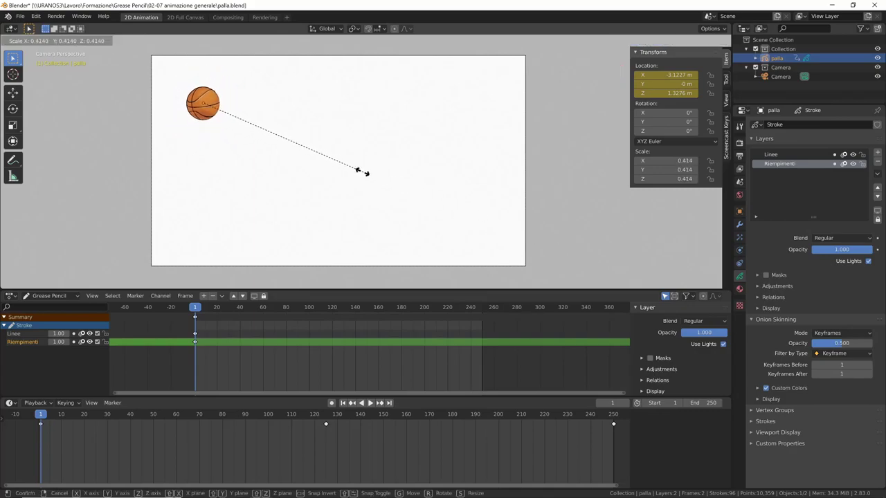
{"action": "left_click", "coordinate": [303, 153]}
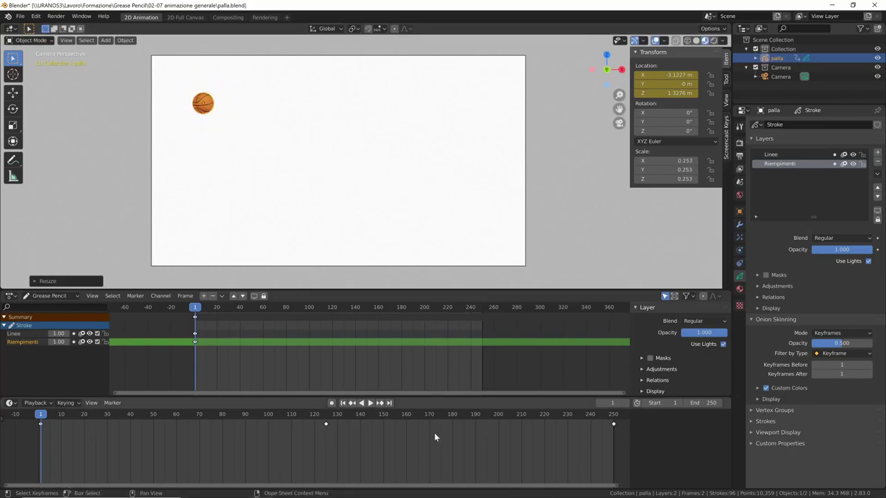
{"action": "key", "text": "space"}
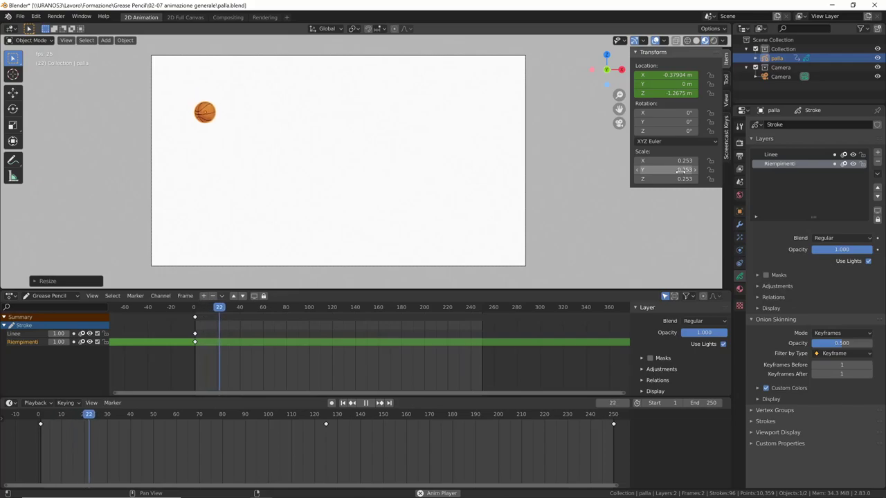
{"action": "key", "text": "space"}
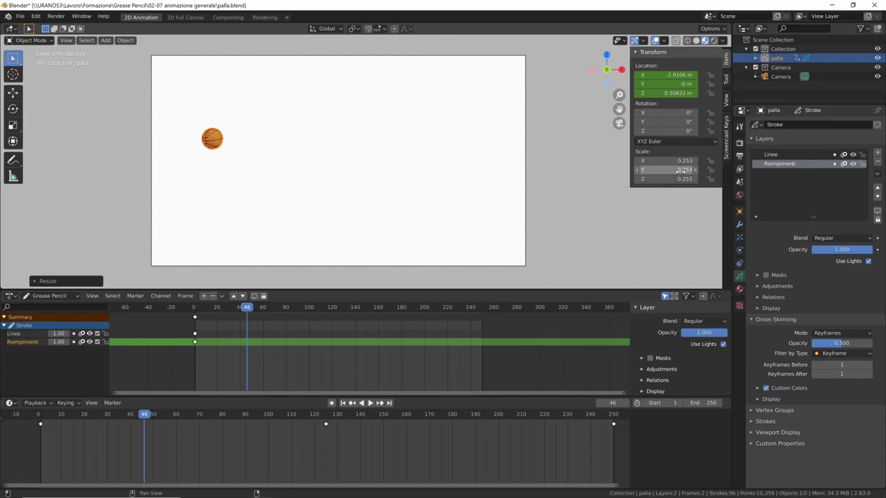
{"action": "left_click_drag", "start_coordinate": [60, 430], "coordinate": [40, 434]}
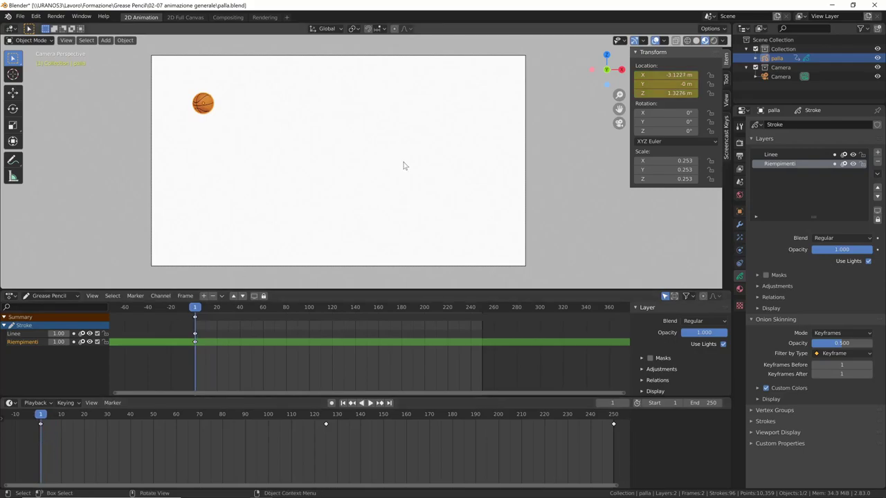
- Insert a scale keyframe for the ball's 0.253 size at frame 1
{"action": "key", "text": "i"}
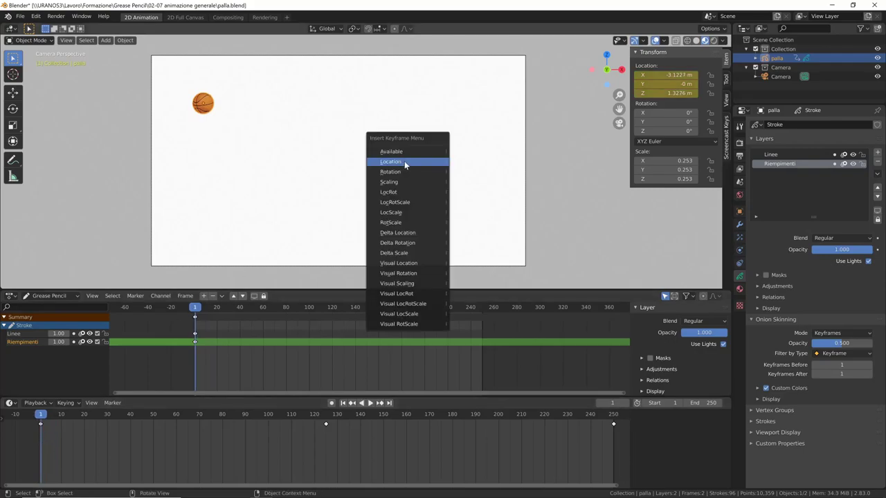
{"action": "left_click", "coordinate": [426, 182]}
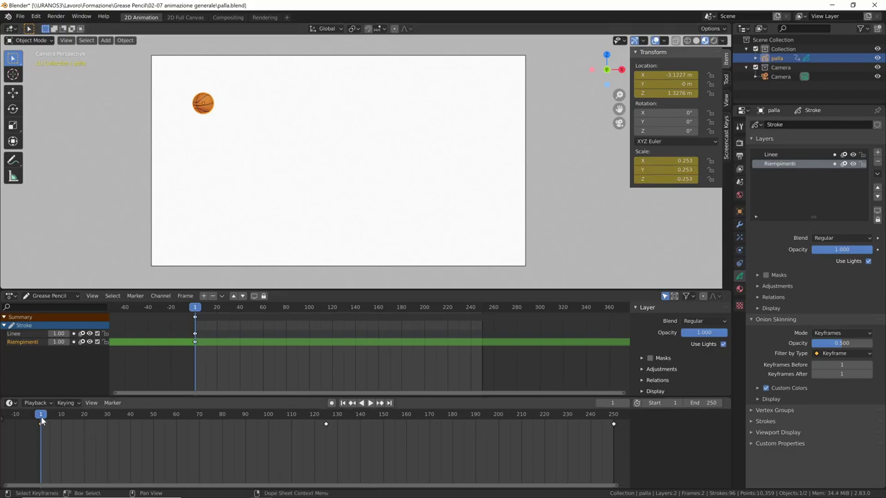
{"action": "key", "text": "space"}
- At frame 70, reset the ball to 1.000 scale, keyframe it, and play to watch it grow
{"action": "left_click_drag", "start_coordinate": [179, 427], "coordinate": [200, 417]}
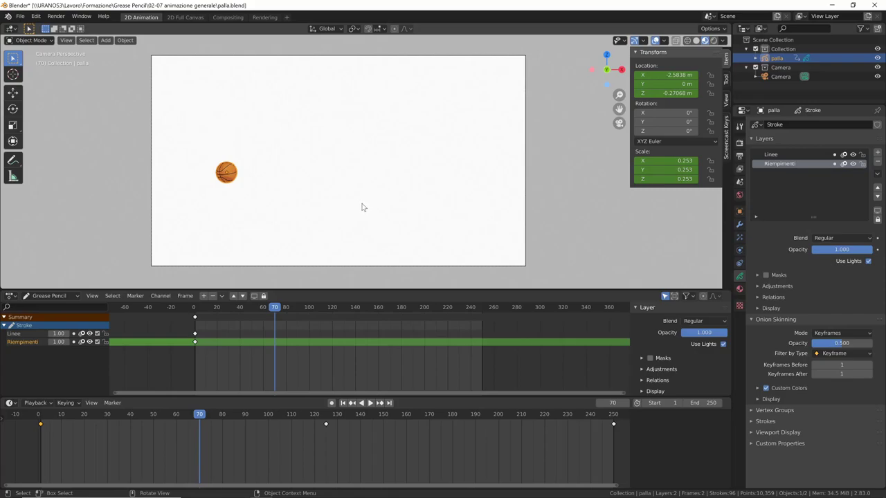
{"action": "key", "text": "alt+s"}
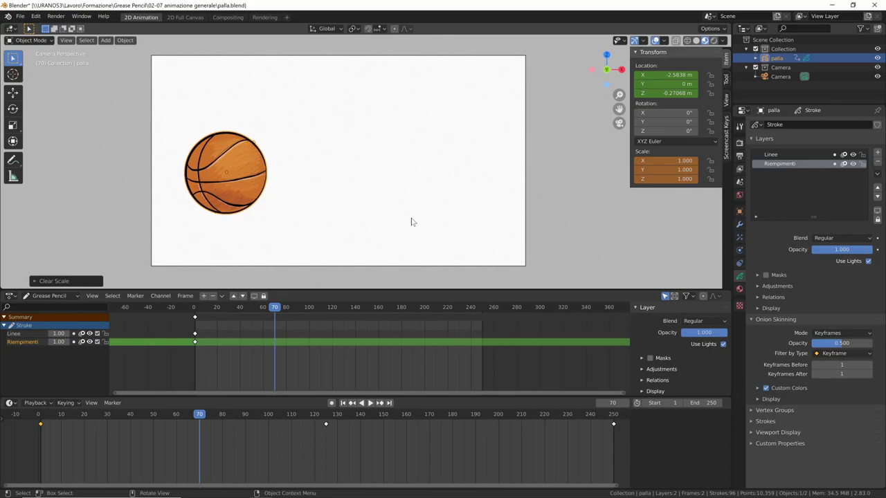
{"action": "key", "text": "i"}
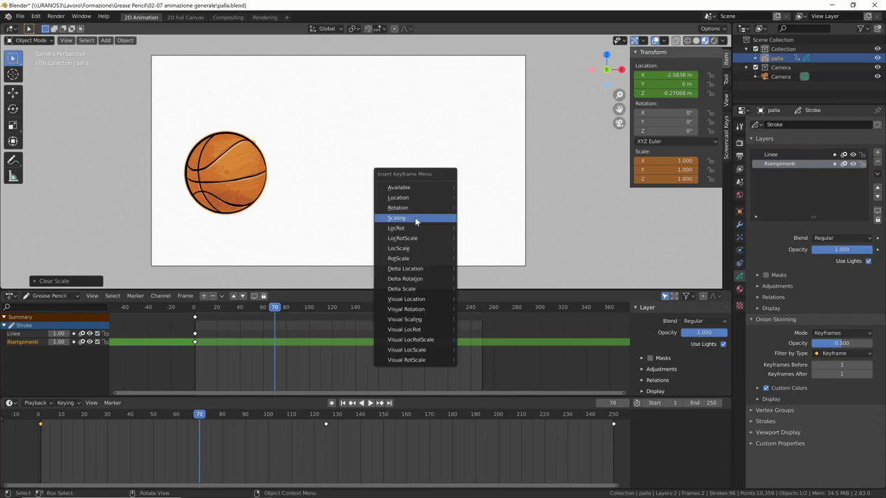
{"action": "left_click", "coordinate": [415, 217]}
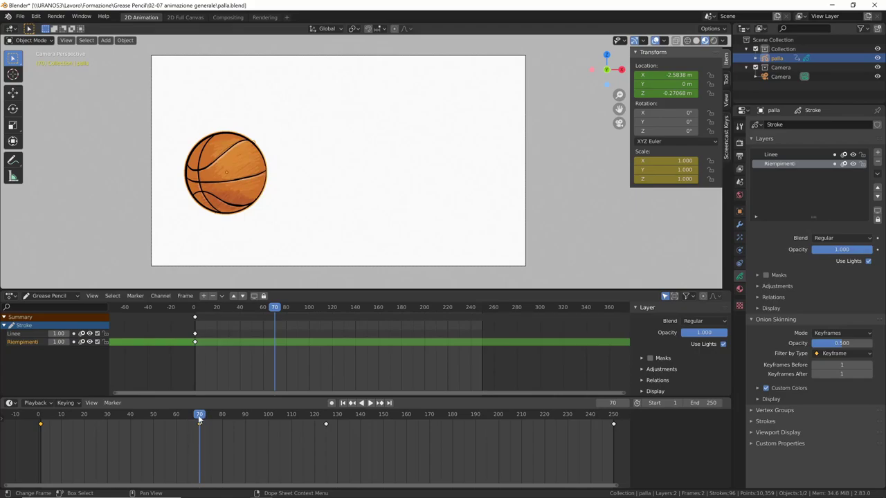
{"action": "left_click_drag", "start_coordinate": [200, 416], "coordinate": [43, 435]}
{"action": "key", "text": "space"}
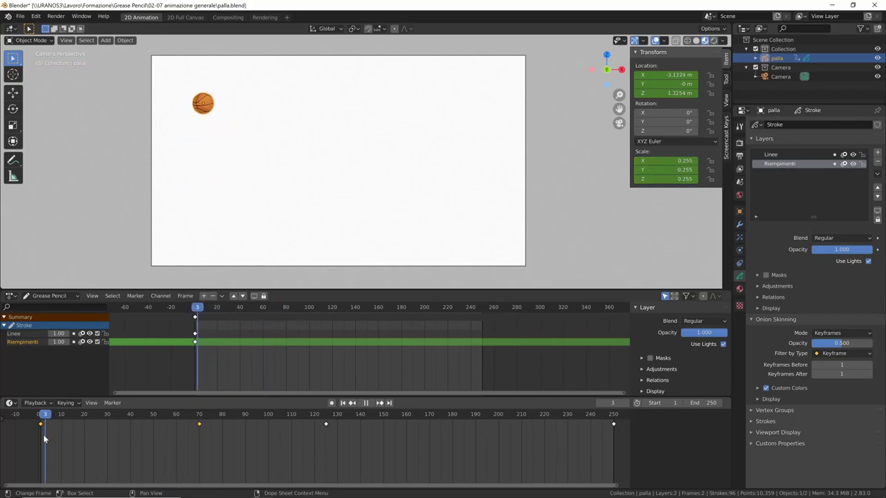
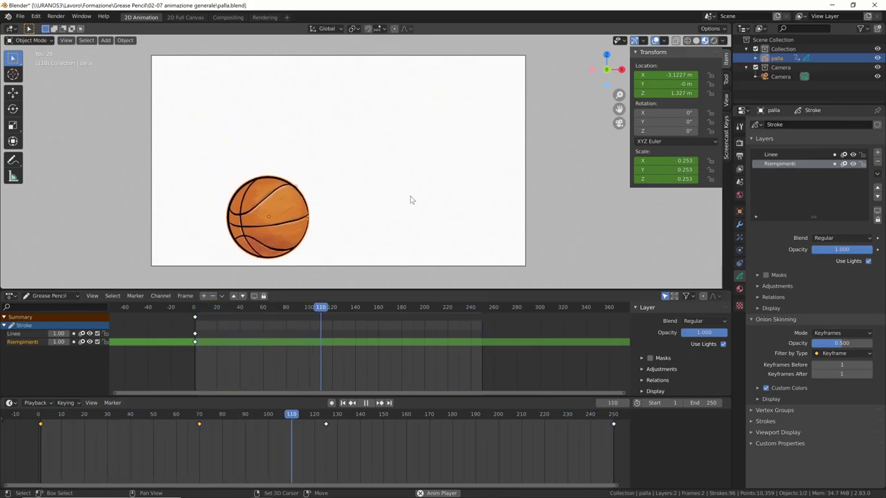
- At frame 125, shrink the basketball to 0.691, keyframe its scale, and replay from the start
{"action": "key", "text": "space"}
{"action": "left_click_drag", "start_coordinate": [310, 415], "coordinate": [325, 419]}
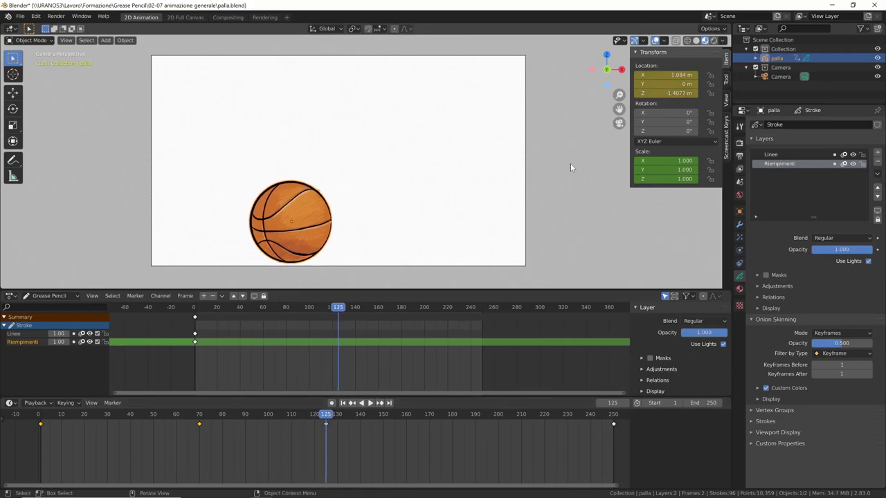
{"action": "key", "text": "s"}
{"action": "left_click", "coordinate": [486, 204]}
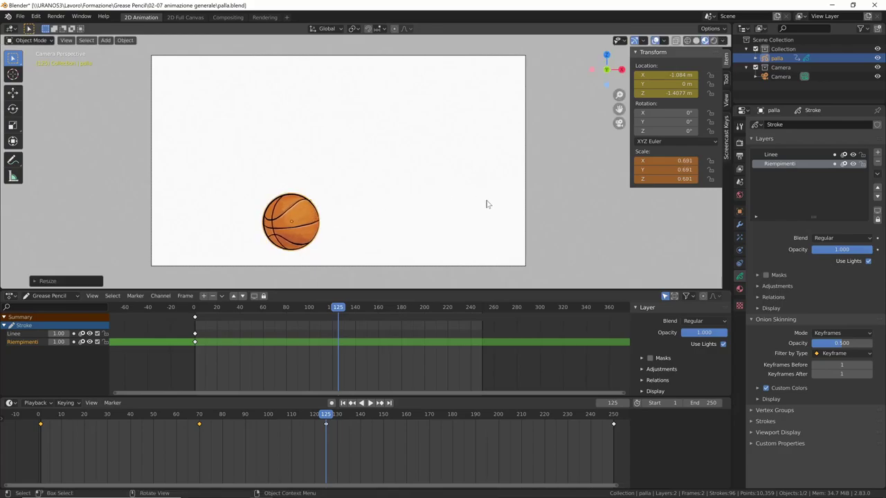
{"action": "key", "text": "i"}
{"action": "left_click", "coordinate": [490, 200]}
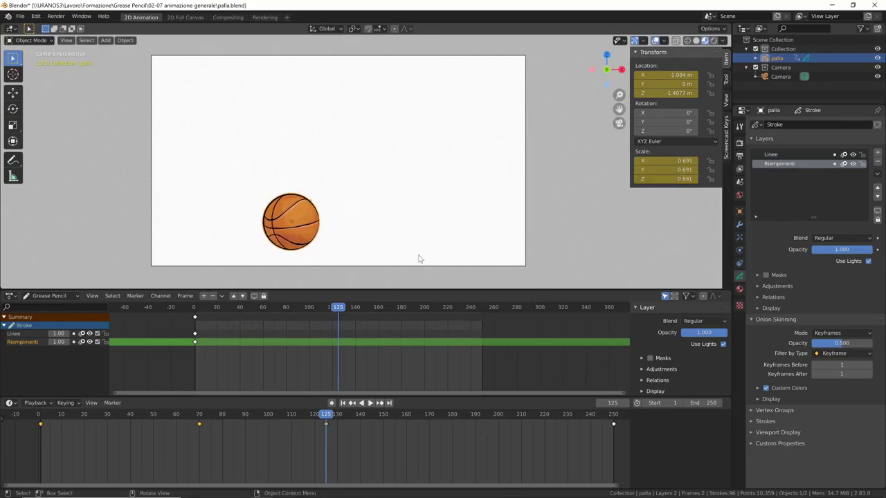
{"action": "left_click_drag", "start_coordinate": [326, 419], "coordinate": [43, 423]}
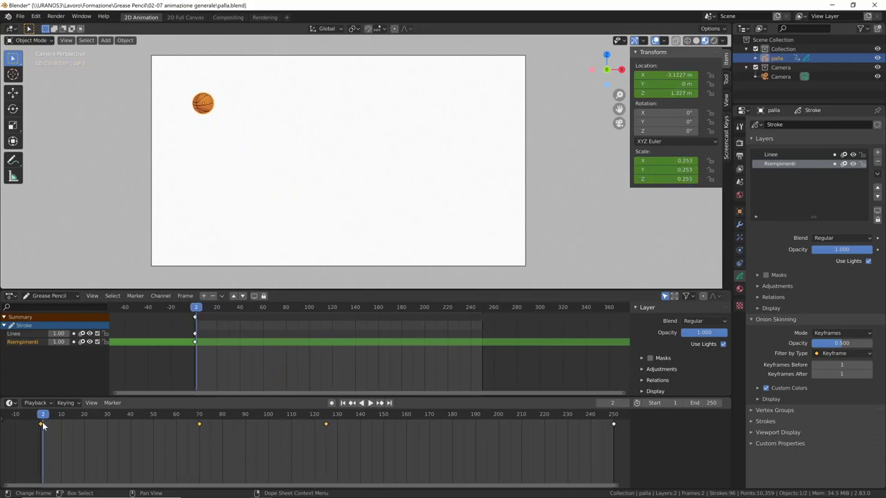
{"action": "key", "text": "space"}
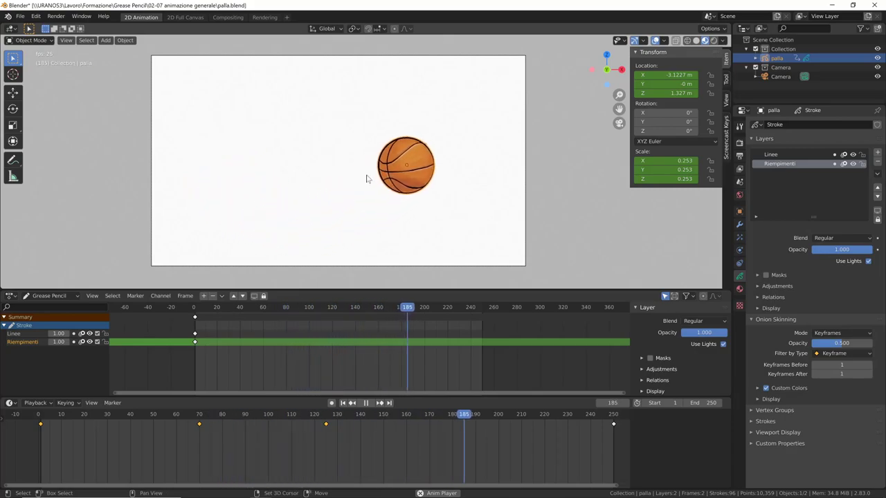
- At frame 186, enlarge the ball to 1.613, keyframe its scale, and replay the animation
{"action": "key", "text": "space"}
{"action": "key", "text": "s"}
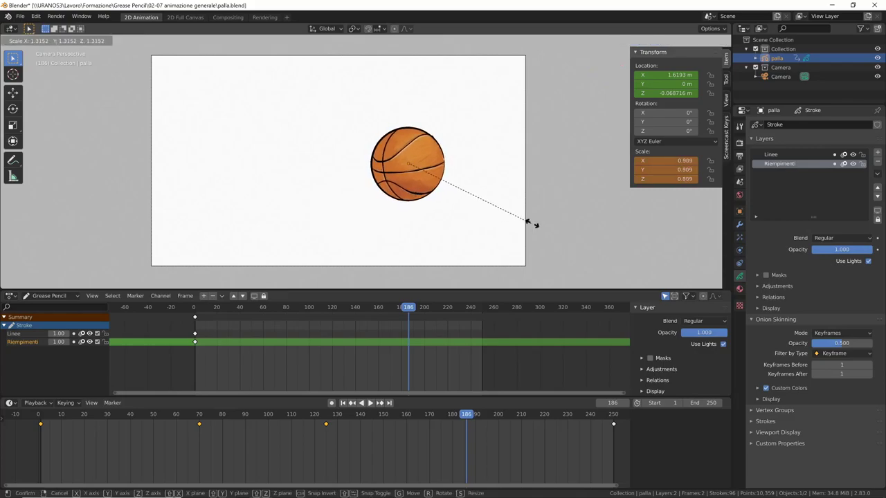
{"action": "left_click", "coordinate": [631, 261]}
{"action": "key", "text": "i"}
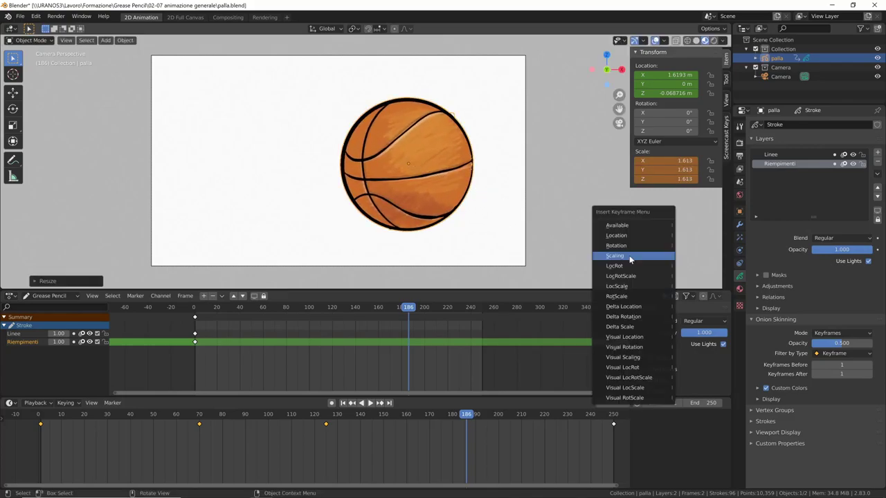
{"action": "left_click", "coordinate": [632, 255]}
{"action": "key", "text": "shift+ctrl+space"}
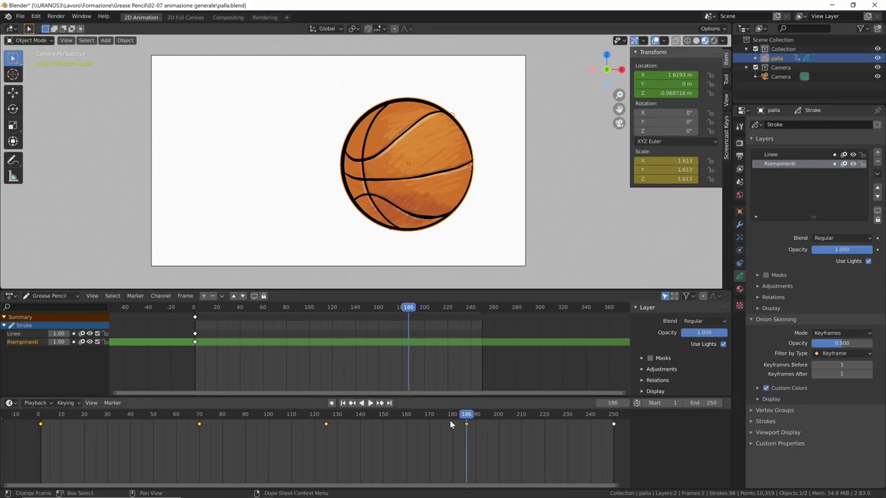
{"action": "left_click_drag", "start_coordinate": [445, 415], "coordinate": [41, 418]}
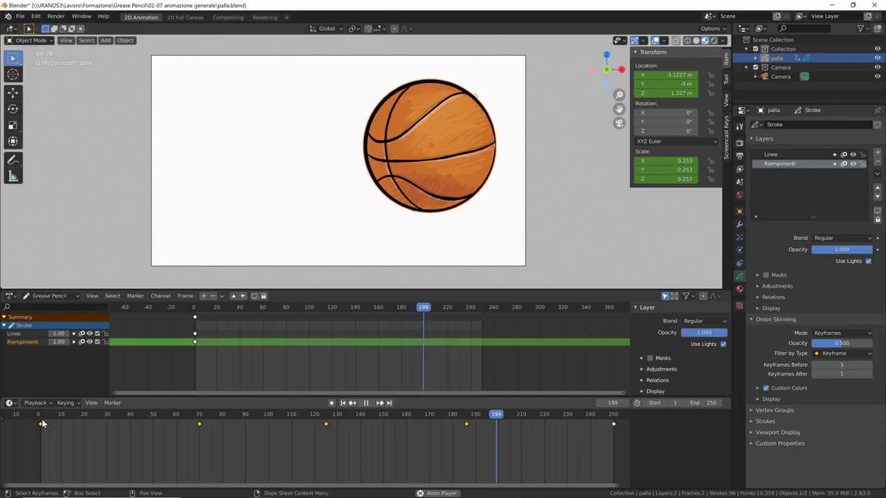
- Stop playback, select all of the ball's keyframes in the Timeline, and delete them
{"action": "key", "text": "space"}
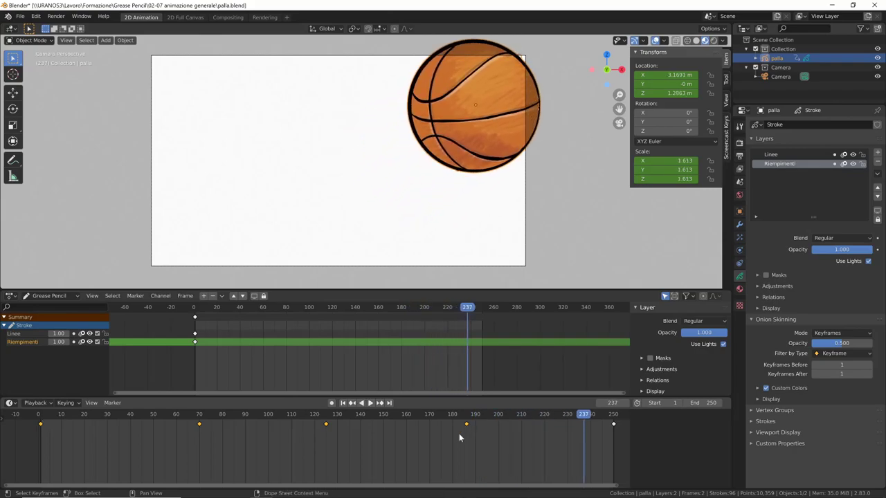
{"action": "mouse_move", "coordinate": [582, 418]}
{"action": "left_mouse_down"}
{"action": "mouse_move", "coordinate": [445, 428]}
{"action": "mouse_move", "coordinate": [593, 425]}
{"action": "mouse_move", "coordinate": [92, 437]}
{"action": "mouse_move", "coordinate": [356, 454]}
{"action": "left_mouse_up"}
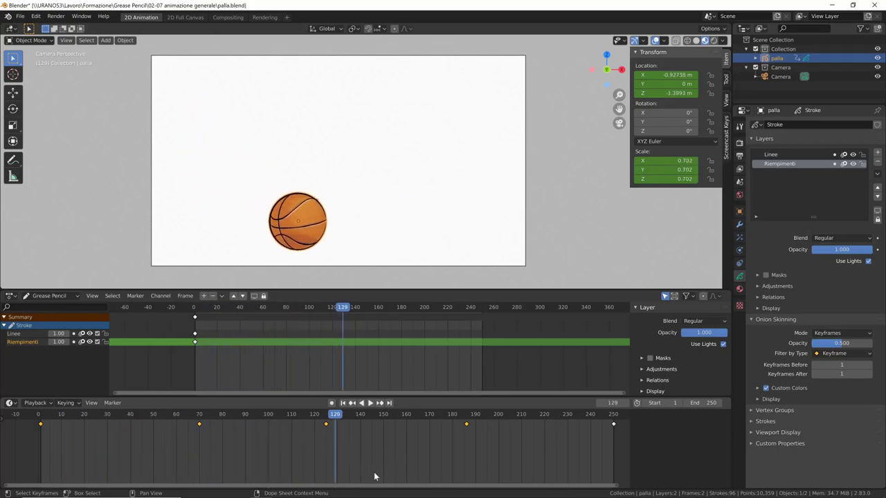
{"action": "mouse_move", "coordinate": [25, 455]}
{"action": "left_mouse_down"}
{"action": "mouse_move", "coordinate": [631, 419]}
{"action": "mouse_move", "coordinate": [622, 422]}
{"action": "left_mouse_up"}
{"action": "key", "text": "x"}
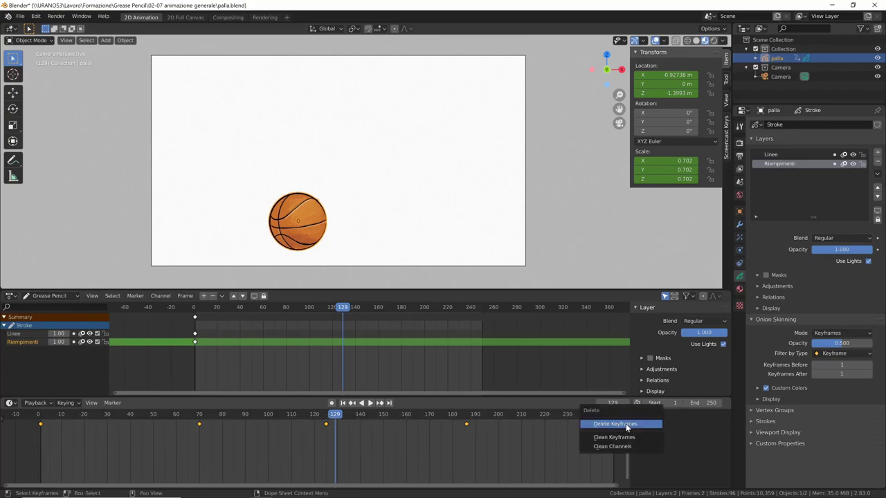
{"action": "left_click", "coordinate": [626, 424]}
- Reset the ball's scale to 1 and location to the origin, then return to frame 1
{"action": "key", "text": "Left"}
{"action": "key", "text": "Left"}
{"action": "key", "text": "Left"}
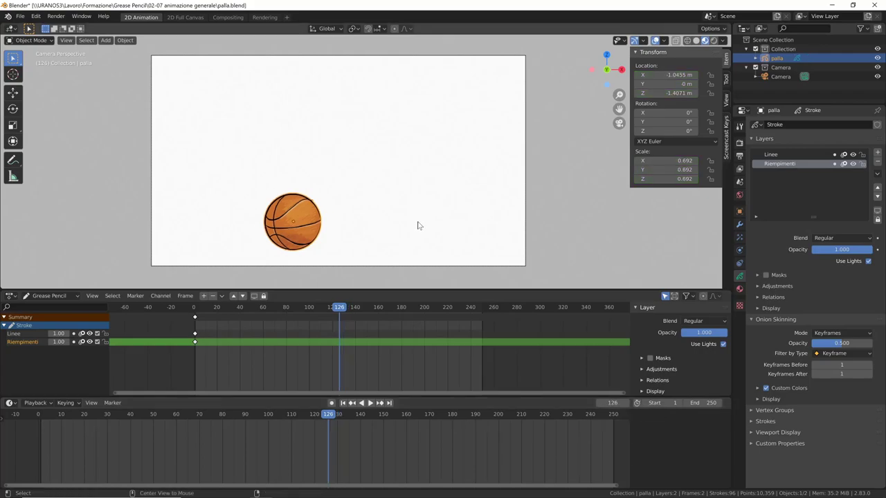
{"action": "key", "text": "alt+s"}
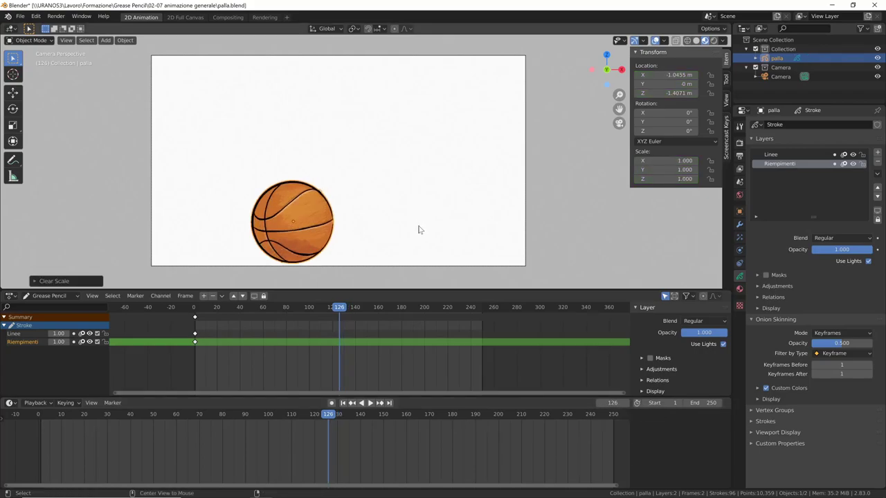
{"action": "key", "text": "alt+g"}
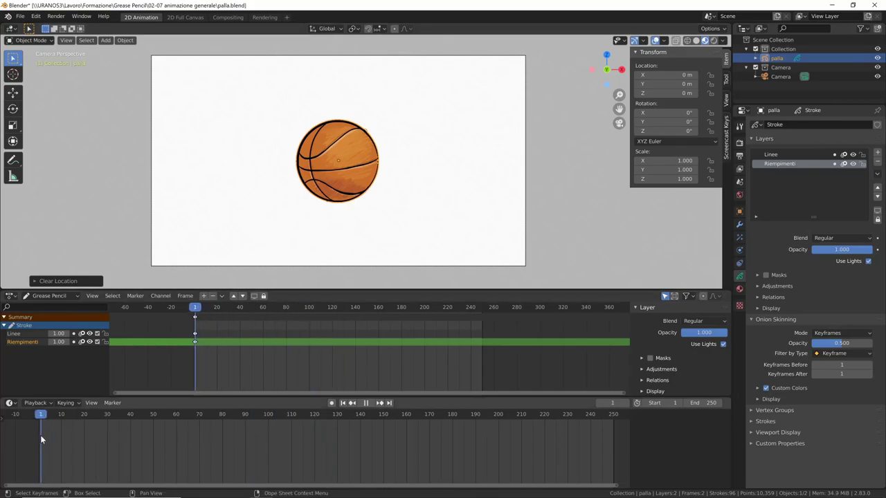
{"action": "key", "text": "Escape"}
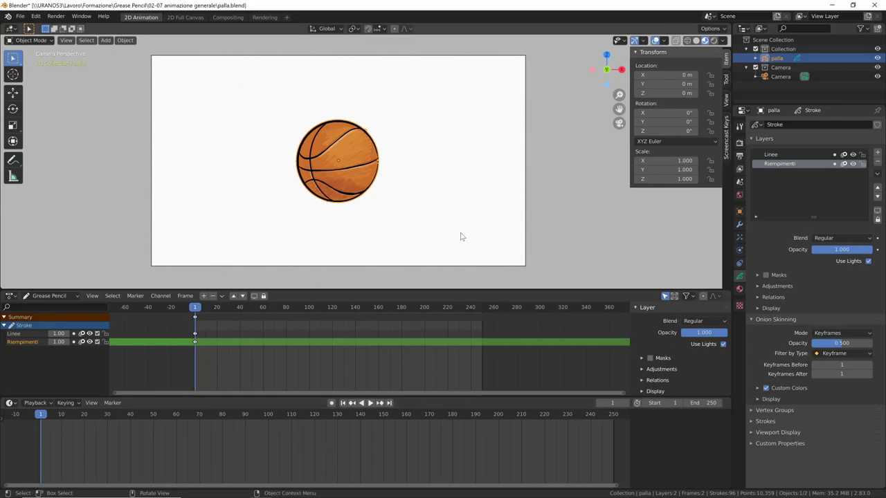
- Place the ball in the camera frame's top-left corner, pushed back to Y 7.5104 m
{"action": "key", "text": "g"}
{"action": "left_click", "coordinate": [323, 173]}
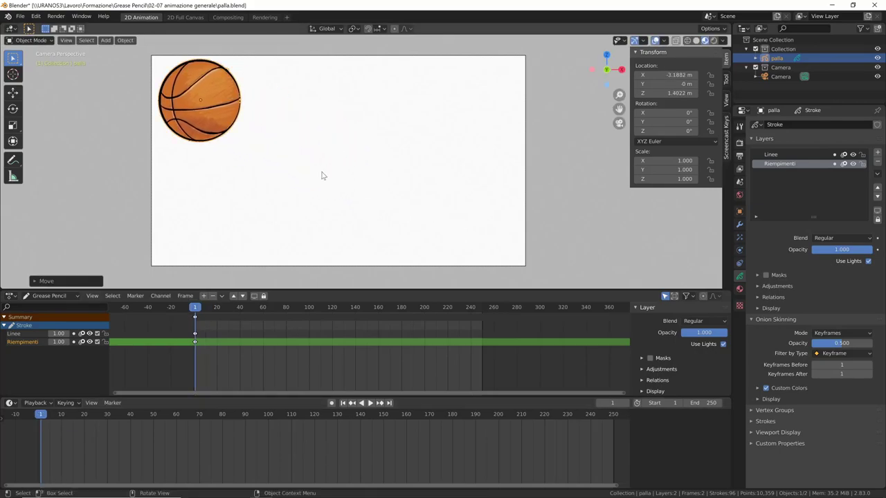
{"action": "mouse_move", "coordinate": [321, 176]}
{"action": "middle_mouse_down"}
{"action": "mouse_move", "coordinate": [389, 217]}
{"action": "mouse_move", "coordinate": [510, 230]}
{"action": "mouse_move", "coordinate": [488, 227]}
{"action": "mouse_move", "coordinate": [503, 227]}
{"action": "mouse_move", "coordinate": [483, 258]}
{"action": "middle_mouse_up"}
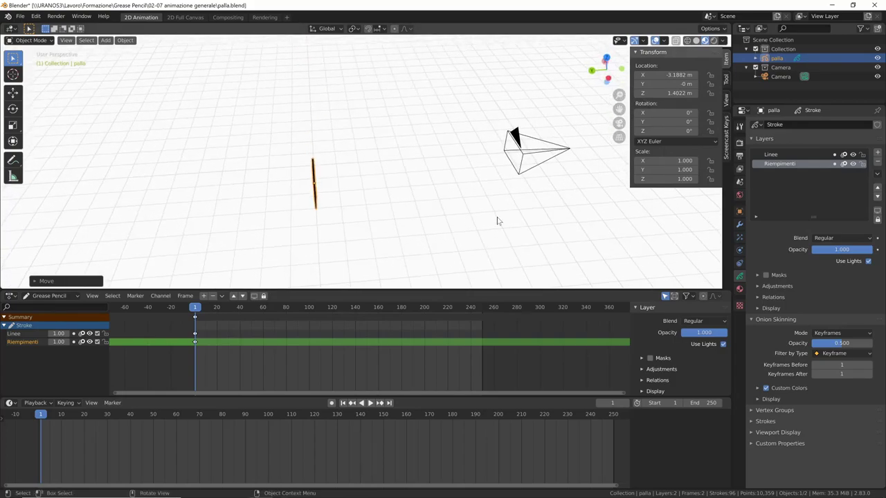
{"action": "key", "text": "g"}
{"action": "key", "text": "y"}
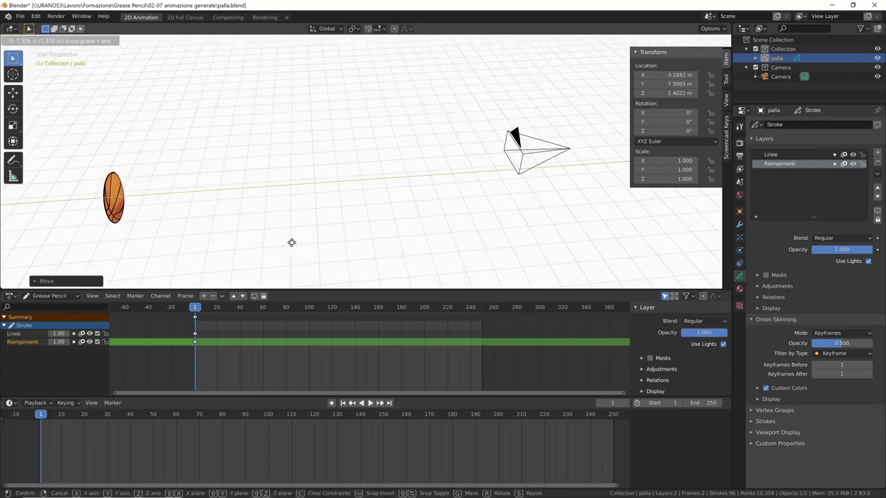
{"action": "left_click", "coordinate": [291, 244]}
{"action": "key", "text": "KP_0"}
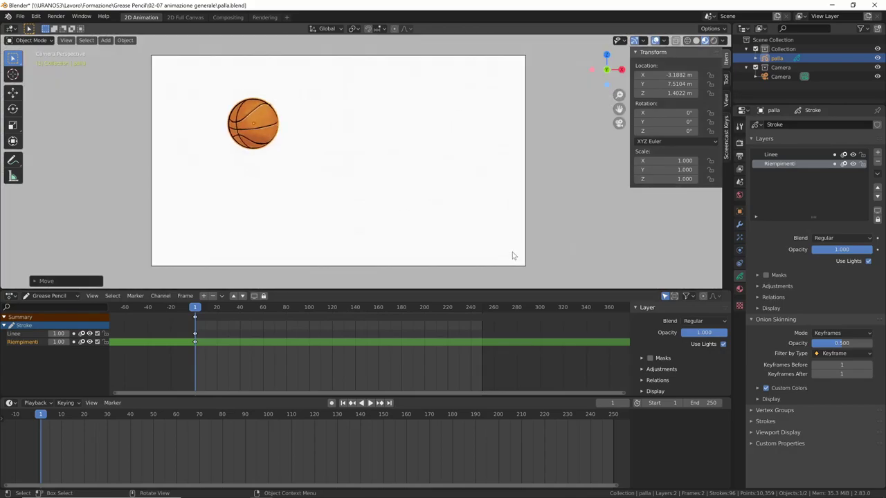
{"action": "key", "text": "g"}
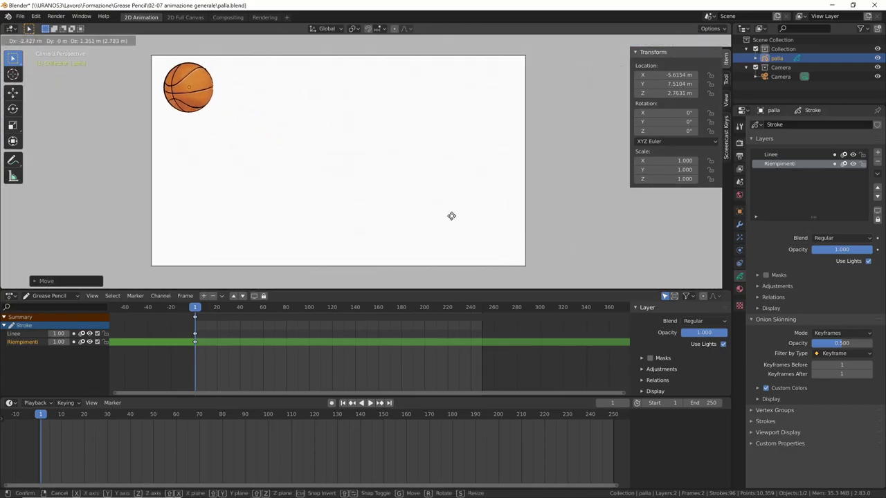
{"action": "left_click", "coordinate": [453, 223]}
- Insert a LocRotScale keyframe for the ball at frame 1, then go to frame 125
{"action": "key", "text": "i"}
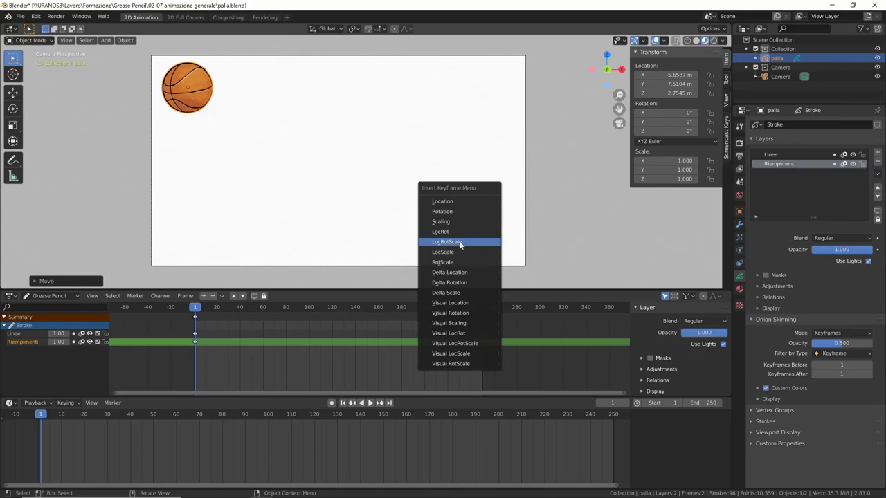
{"action": "left_click", "coordinate": [460, 242]}
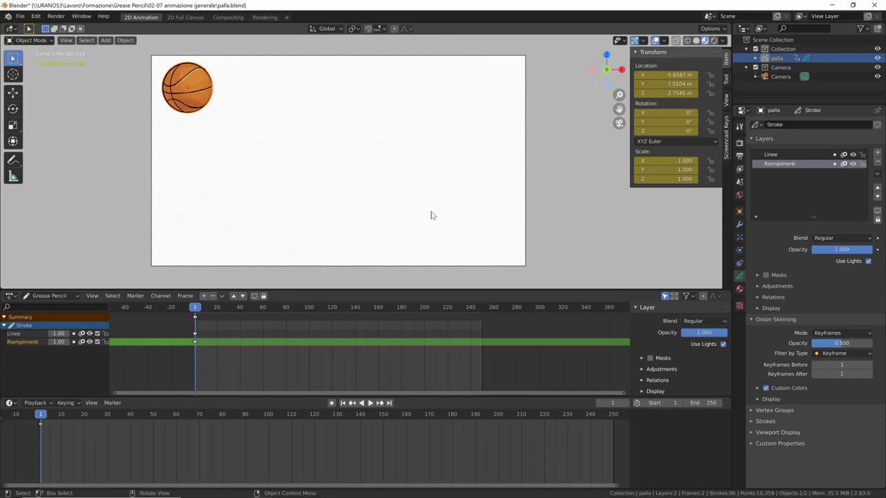
{"action": "mouse_move", "coordinate": [433, 216]}
{"action": "middle_mouse_down"}
{"action": "mouse_move", "coordinate": [441, 219]}
{"action": "mouse_move", "coordinate": [431, 217]}
{"action": "middle_mouse_up"}
{"action": "key", "text": "KP_0"}
{"action": "left_click_drag", "start_coordinate": [334, 416], "coordinate": [325, 415]}
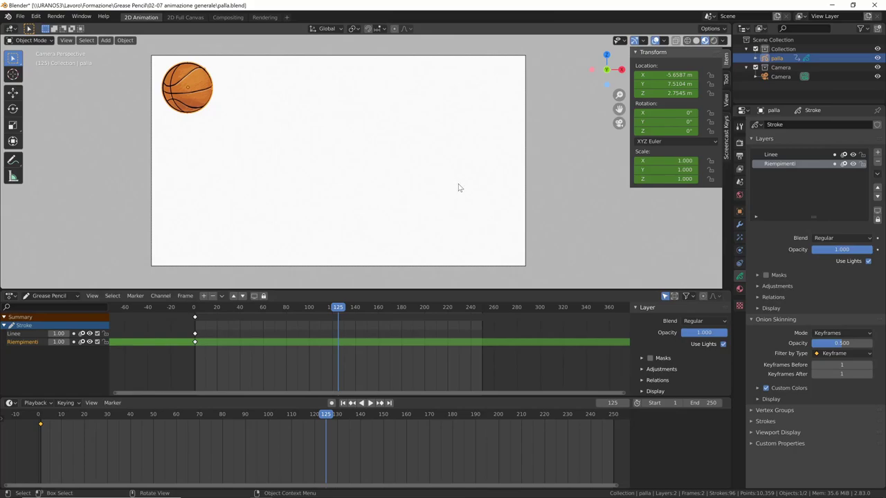
- Centre the ball in the frame and lower it to Z -1.3915 m
{"action": "key", "text": "alt+g"}
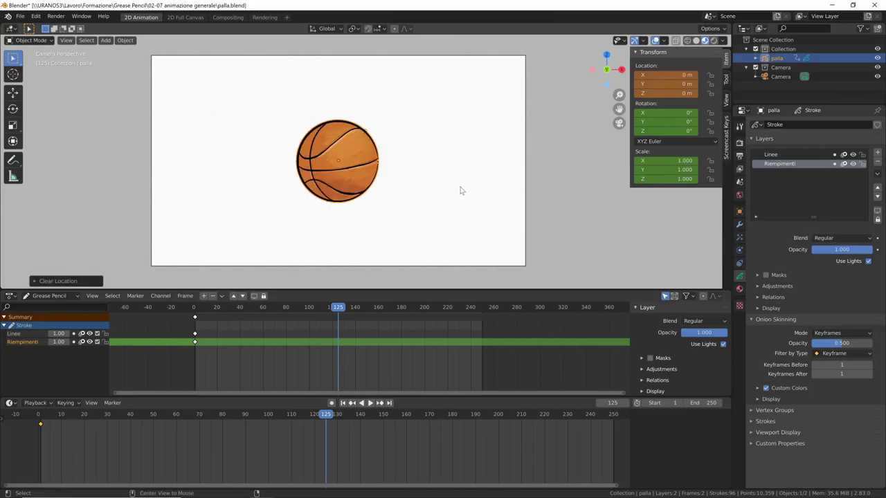
{"action": "middle_click_drag", "start_coordinate": [454, 186], "coordinate": [454, 209]}
{"action": "key", "text": "KP_0"}
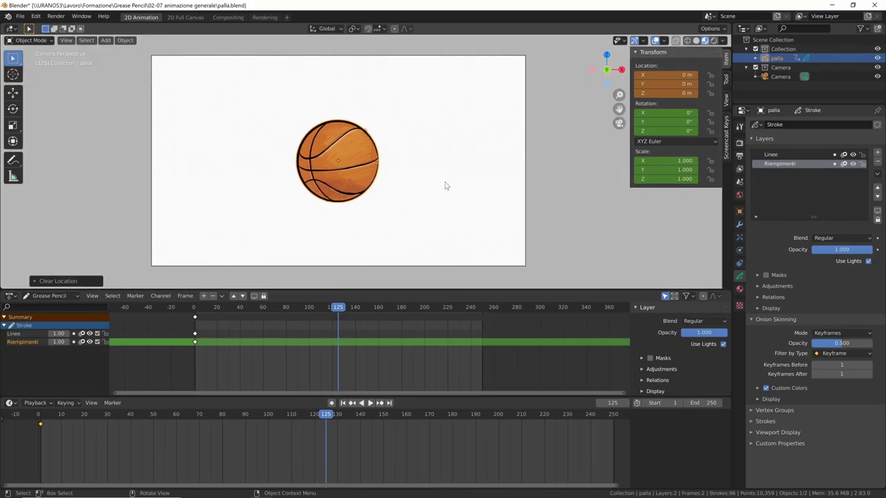
{"action": "key", "text": "g"}
{"action": "key", "text": "x"}
{"action": "key", "text": "z"}
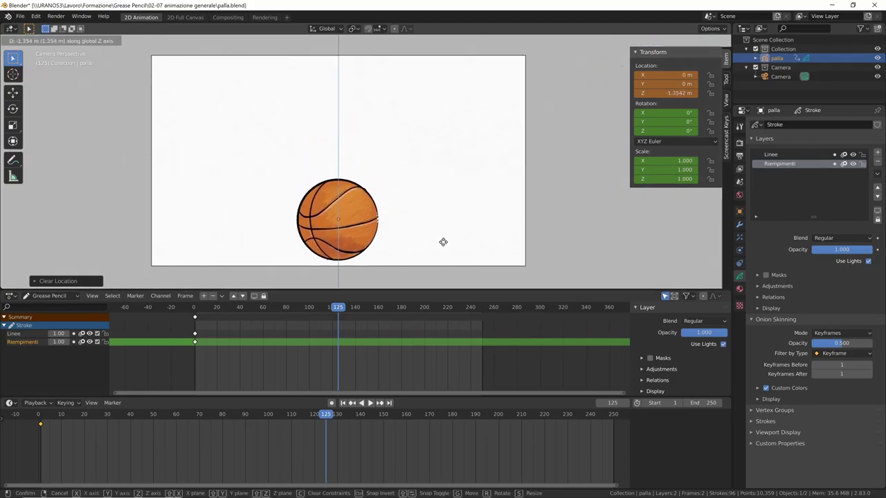
{"action": "left_click", "coordinate": [444, 247]}
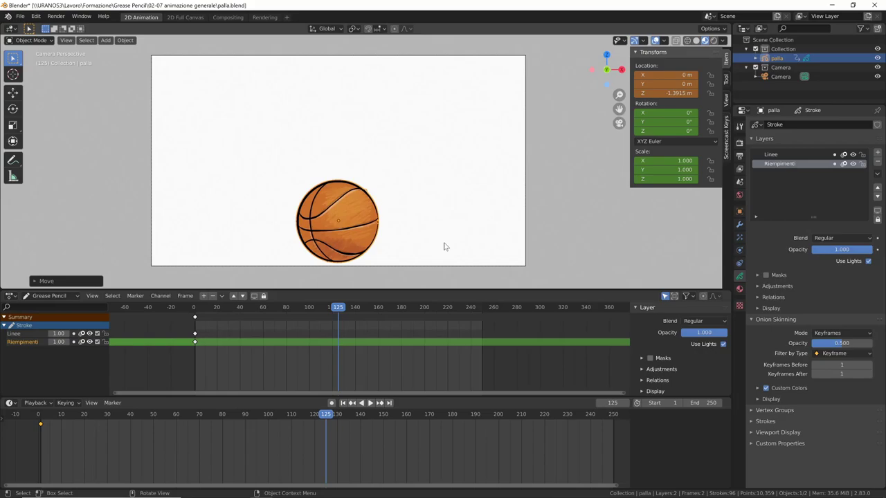
- Keyframe the ball's location, rotation and scale at frame 125, then move to frame 250
{"action": "key", "text": "i"}
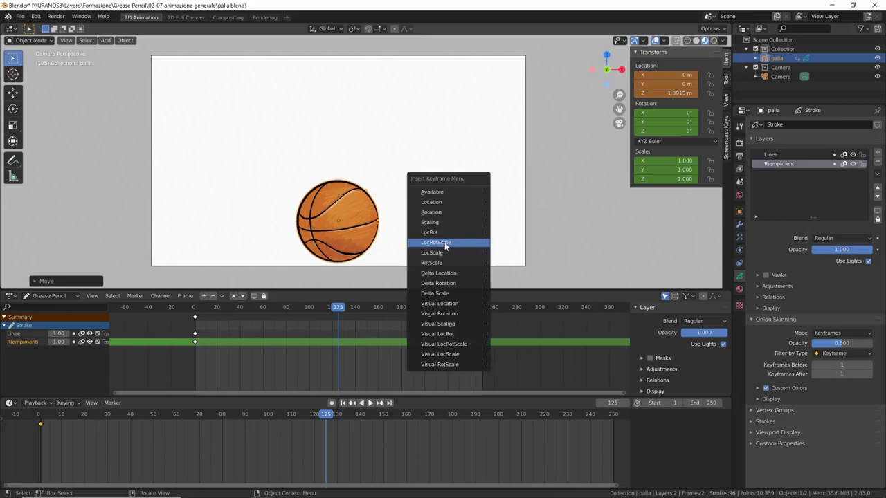
{"action": "left_click", "coordinate": [445, 244]}
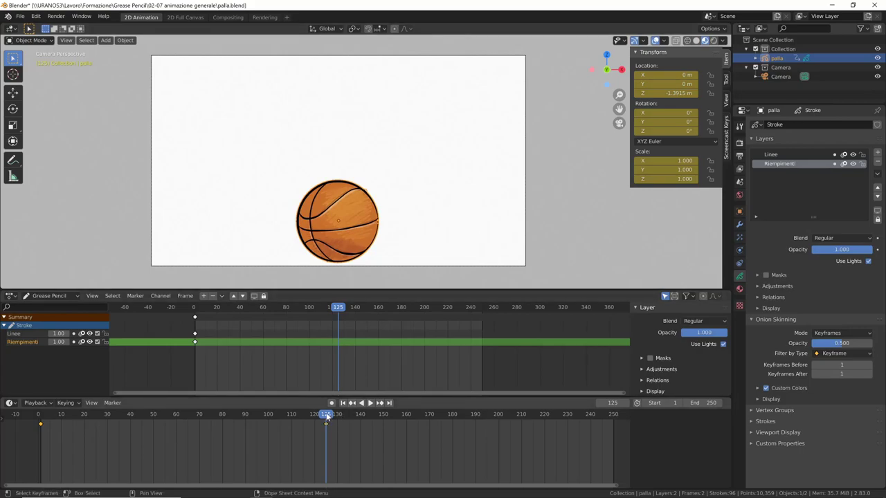
{"action": "left_click_drag", "start_coordinate": [327, 416], "coordinate": [588, 430]}
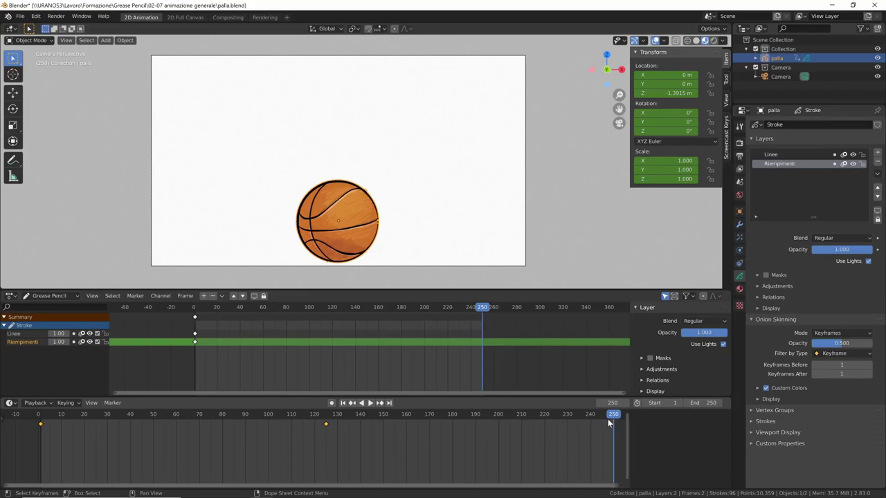
- Move the ball to the frame's upper right at X 3.3482, Y -4.8278, Z 1.4342 m
{"action": "key", "text": "g"}
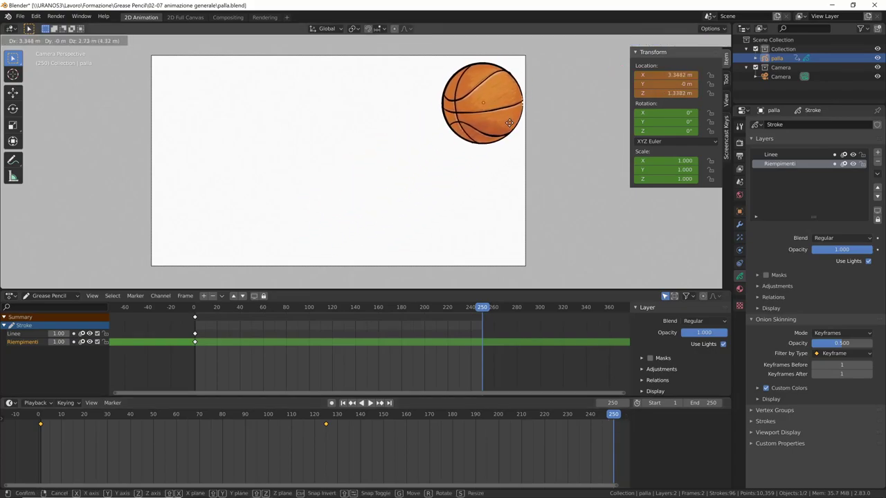
{"action": "left_click", "coordinate": [511, 119]}
{"action": "mouse_move", "coordinate": [510, 118]}
{"action": "middle_mouse_down"}
{"action": "mouse_move", "coordinate": [477, 233]}
{"action": "mouse_move", "coordinate": [554, 233]}
{"action": "mouse_move", "coordinate": [413, 233]}
{"action": "mouse_move", "coordinate": [409, 249]}
{"action": "mouse_move", "coordinate": [390, 247]}
{"action": "mouse_move", "coordinate": [310, 205]}
{"action": "middle_mouse_up"}
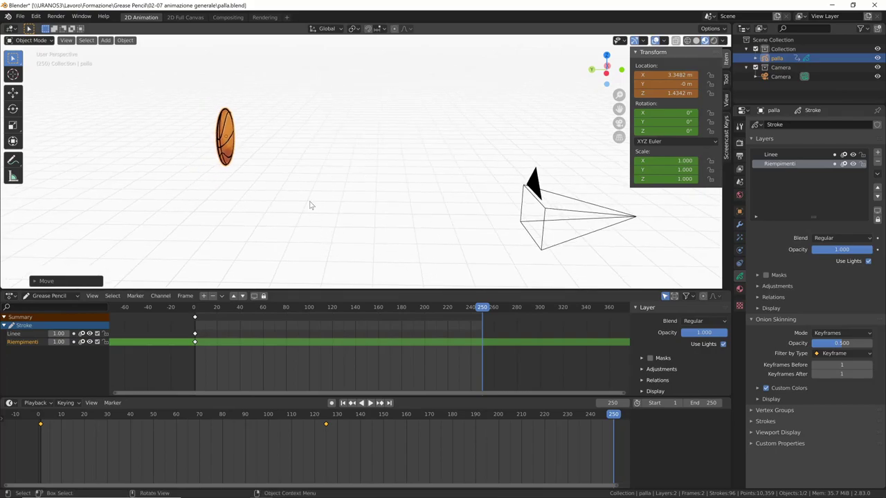
{"action": "key", "text": "g"}
{"action": "key", "text": "y"}
{"action": "left_click", "coordinate": [441, 190]}
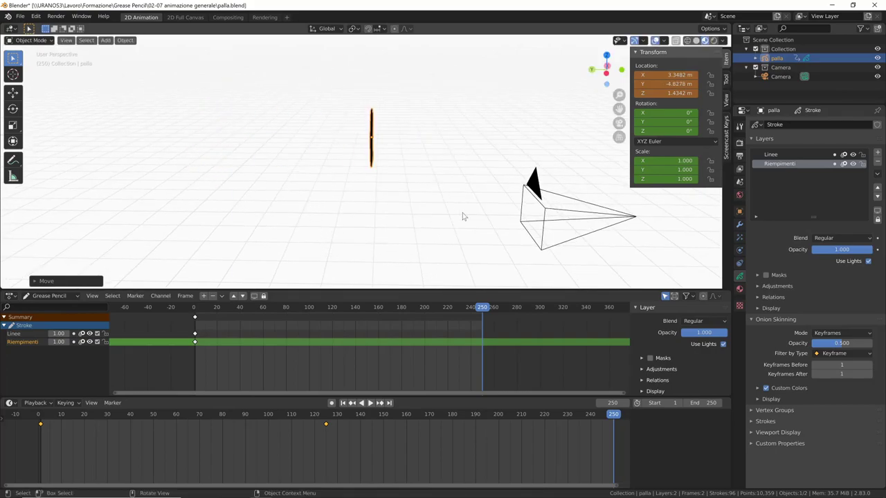
{"action": "key", "text": "KP_0"}
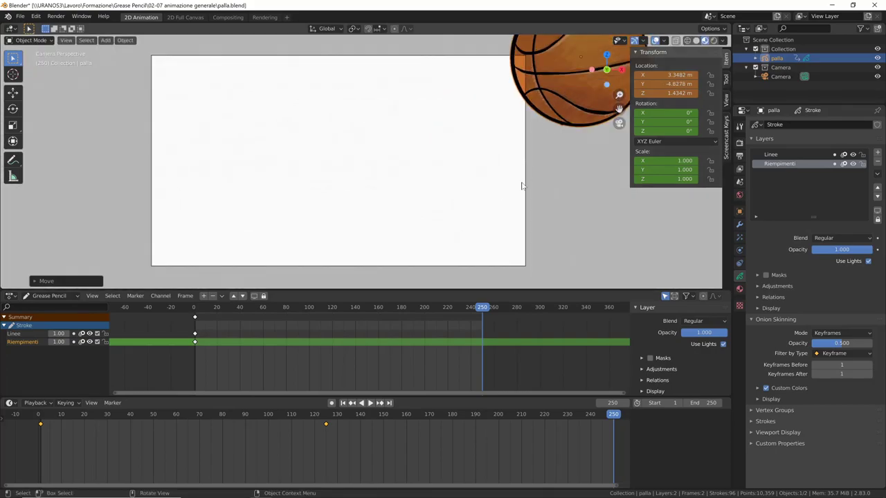
- Insert a LocRotScale keyframe at frame 250 and scrub back through the animation
{"action": "key", "text": "i"}
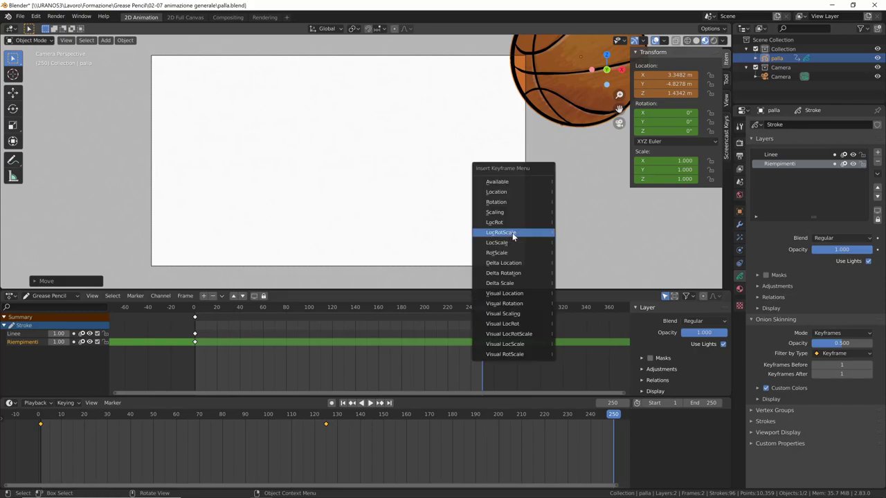
{"action": "left_click", "coordinate": [512, 233]}
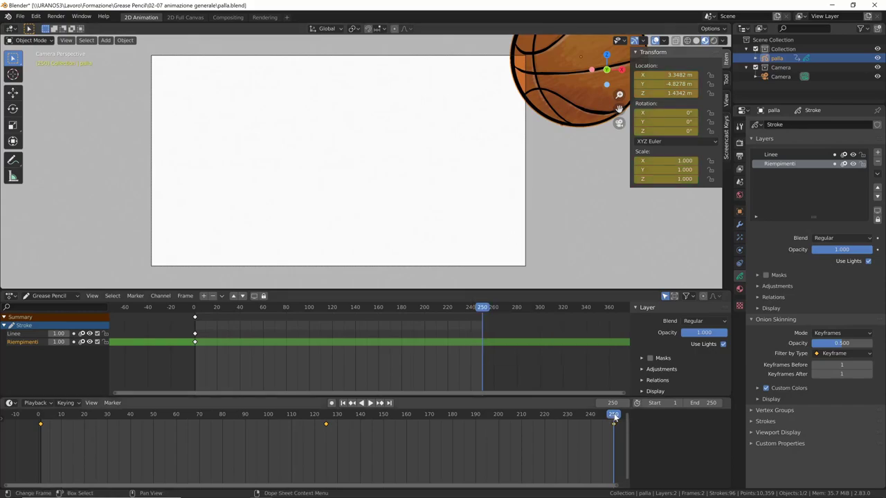
{"action": "mouse_move", "coordinate": [614, 417]}
{"action": "left_mouse_down"}
{"action": "mouse_move", "coordinate": [470, 430]}
{"action": "mouse_move", "coordinate": [219, 422]}
{"action": "mouse_move", "coordinate": [41, 434]}
{"action": "left_mouse_up"}
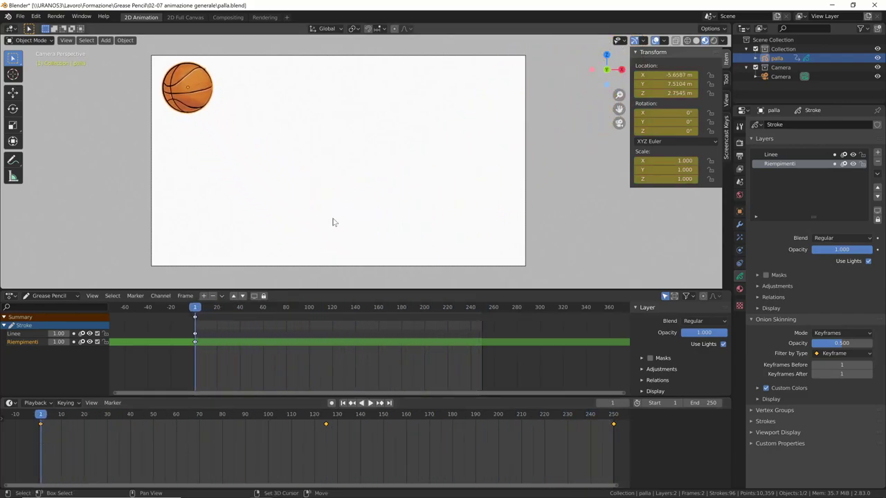
- At frame 125, rotate the ball 56.9° on Y and keyframe its rotation
{"action": "key", "text": "space"}
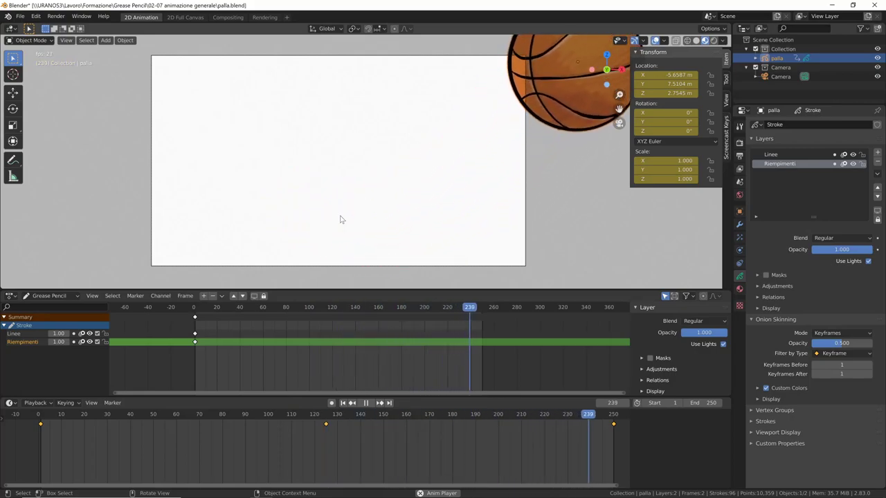
{"action": "key", "text": "space"}
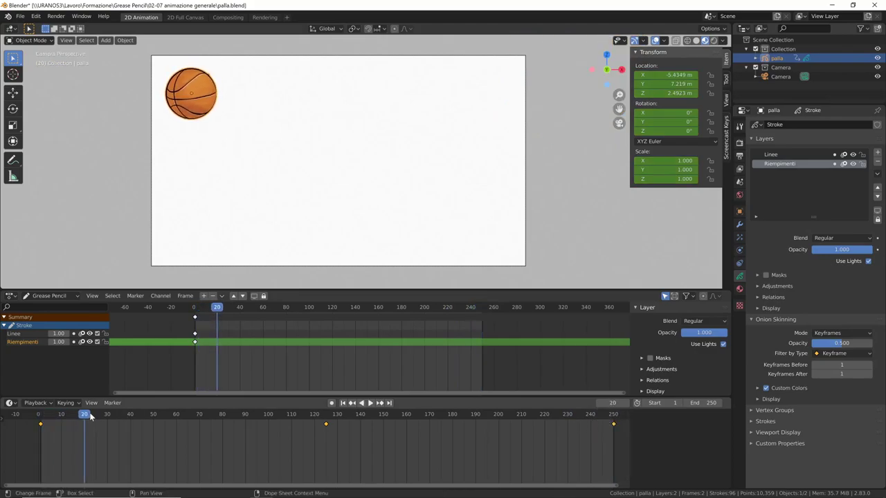
{"action": "left_click_drag", "start_coordinate": [90, 415], "coordinate": [324, 433]}
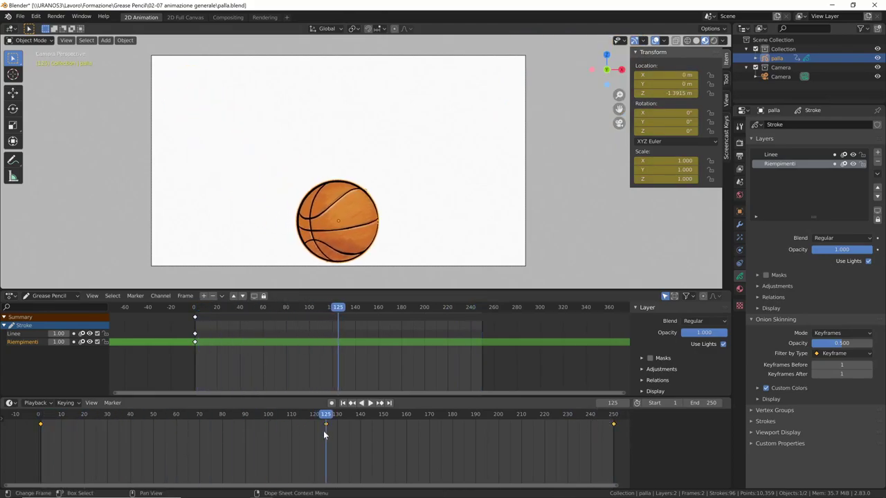
{"action": "key", "text": "r"}
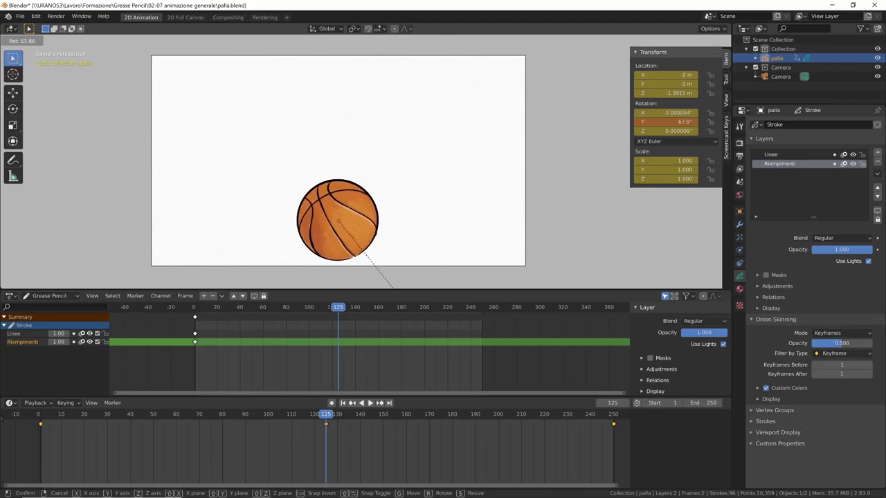
{"action": "left_click", "coordinate": [419, 290]}
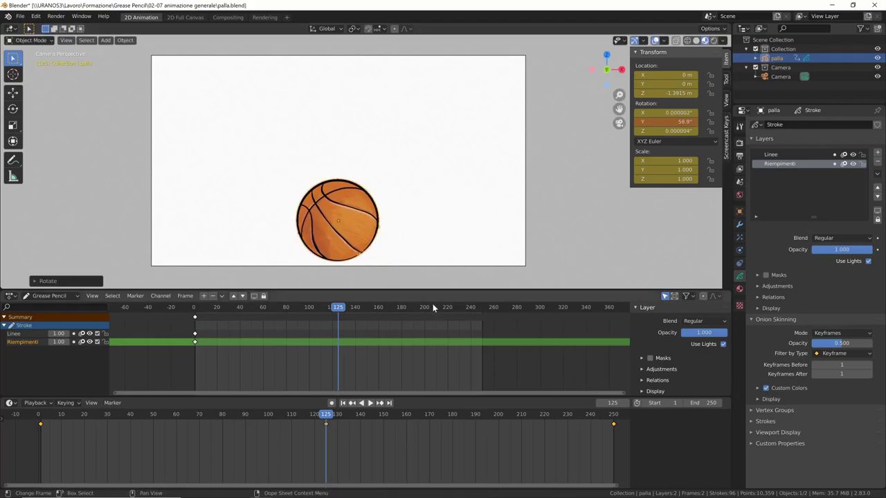
{"action": "key", "text": "i"}
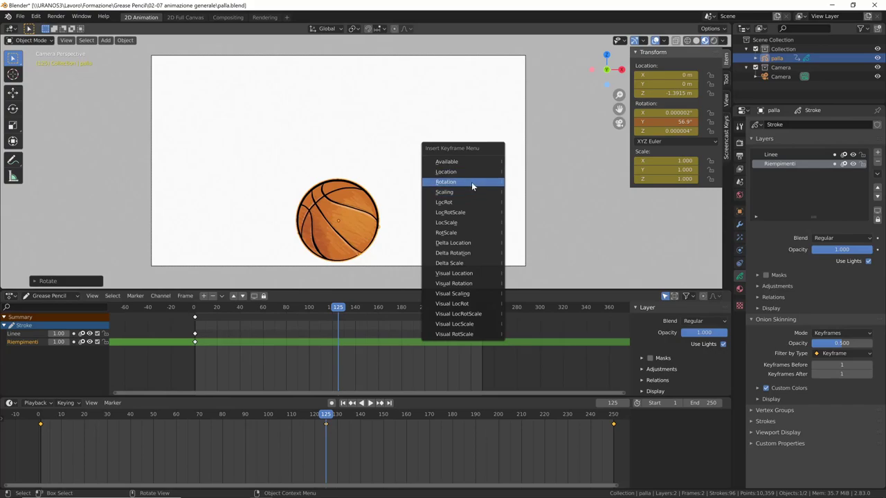
{"action": "left_click", "coordinate": [472, 182]}
- At frame 250, rotate the ball to about 159° on Y and keyframe its rotation
{"action": "key", "text": "space"}
{"action": "left_click_drag", "start_coordinate": [332, 424], "coordinate": [613, 427]}
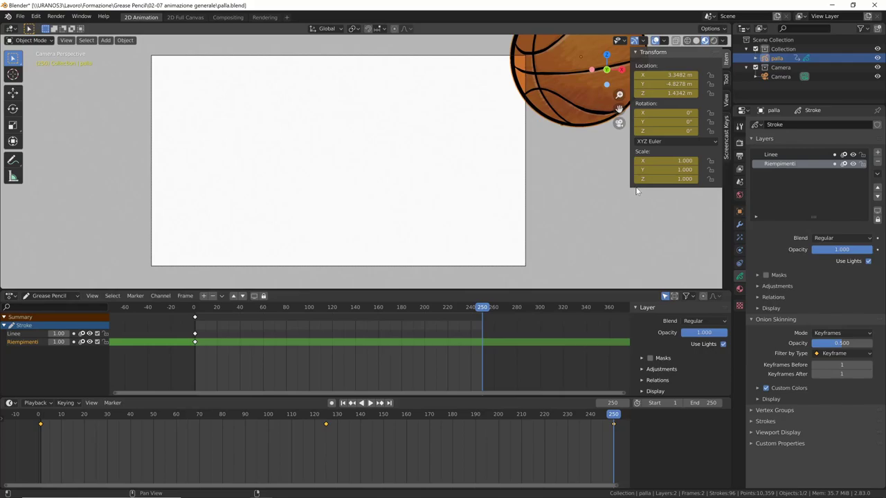
{"action": "key", "text": "r"}
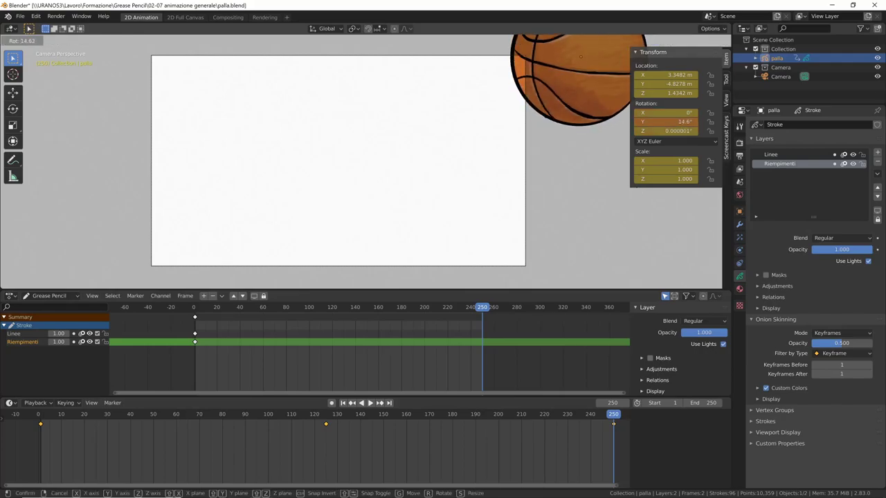
{"action": "key", "text": "r"}
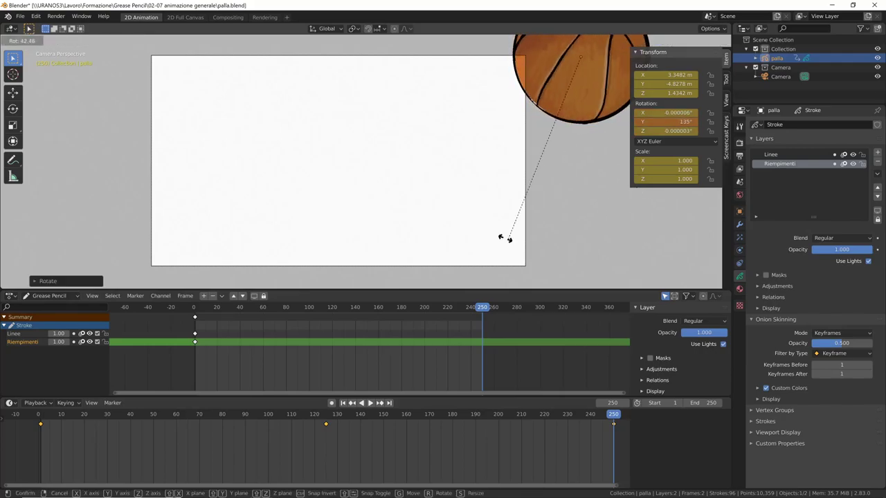
{"action": "left_click", "coordinate": [428, 205]}
{"action": "key", "text": "i"}
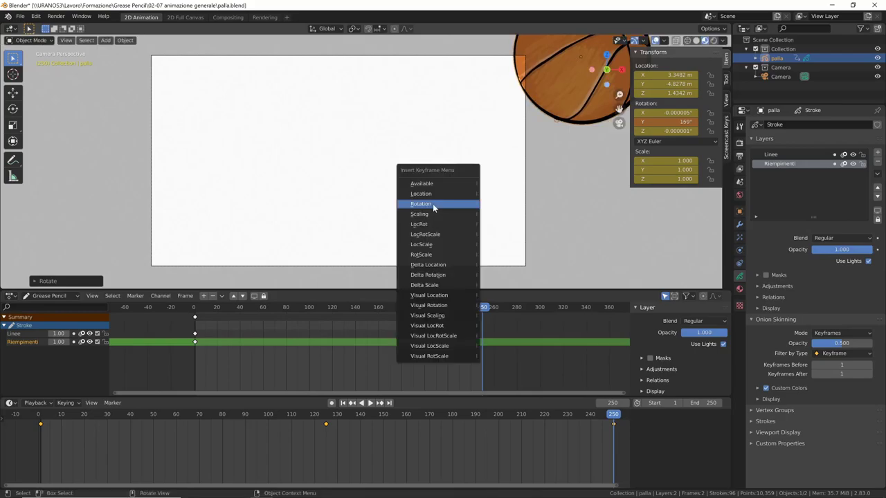
{"action": "left_click", "coordinate": [434, 203]}
{"action": "left_click_drag", "start_coordinate": [617, 418], "coordinate": [43, 423]}
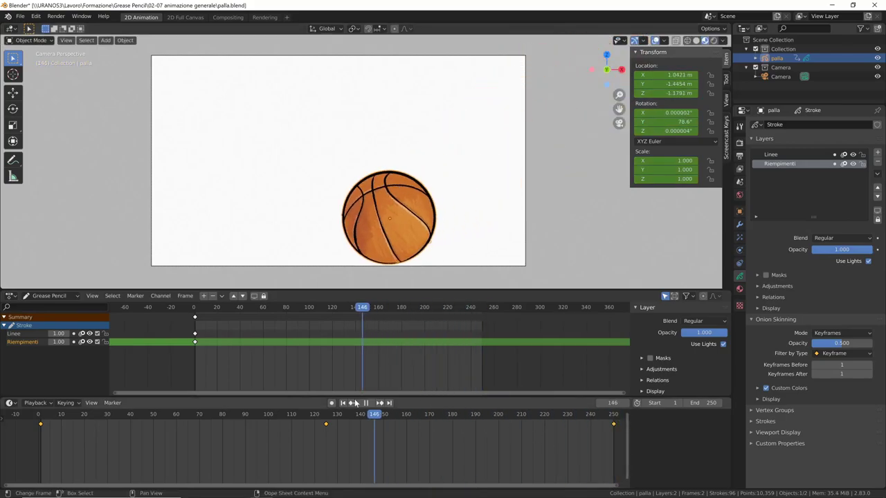
{"action": "key", "text": "space"}
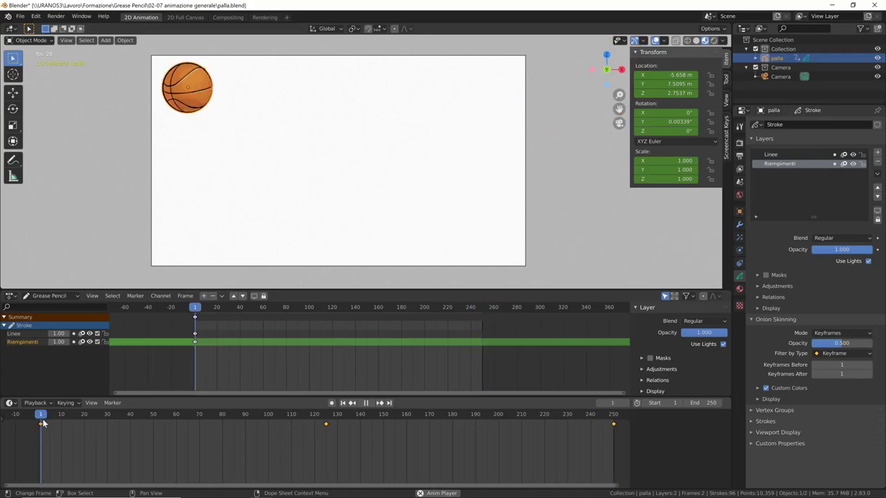
{"action": "key", "text": "space"}
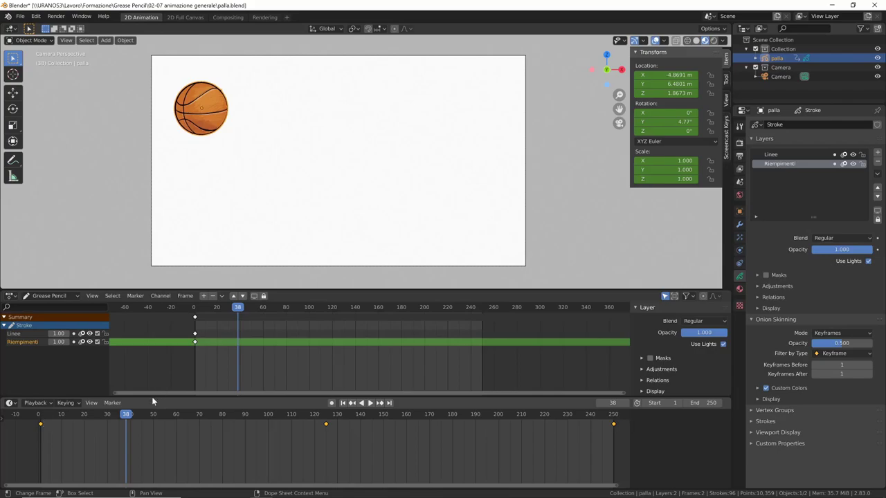
{"action": "mouse_move", "coordinate": [126, 419]}
{"action": "left_mouse_down"}
{"action": "mouse_move", "coordinate": [493, 422]}
{"action": "mouse_move", "coordinate": [39, 425]}
{"action": "left_mouse_up"}
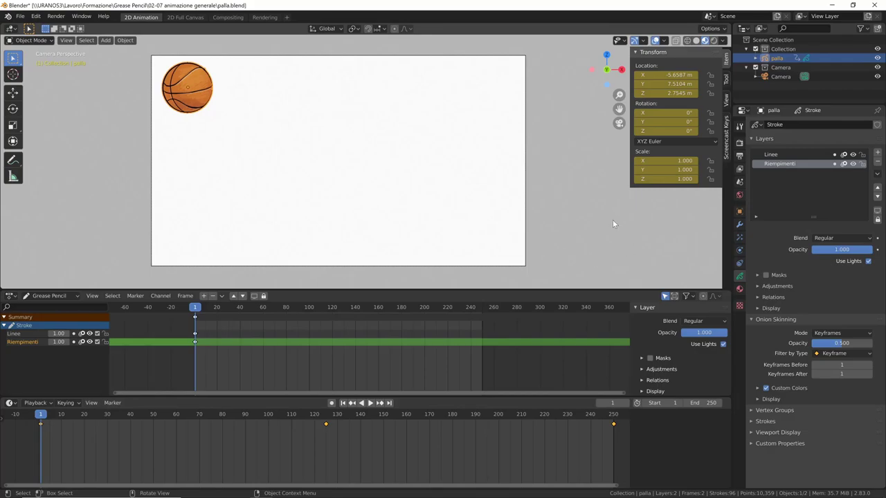
- Try shrinking the ball and preview its motion over the opening frames
{"action": "key", "text": "s"}
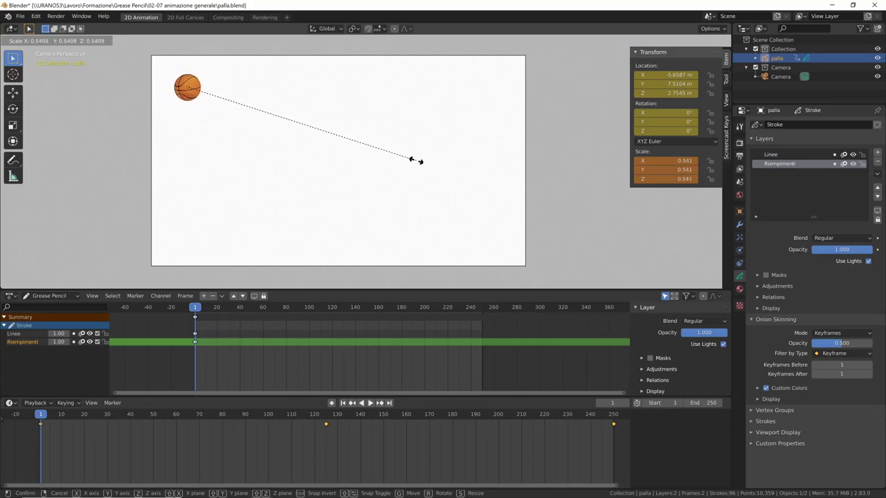
{"action": "left_click", "coordinate": [374, 154]}
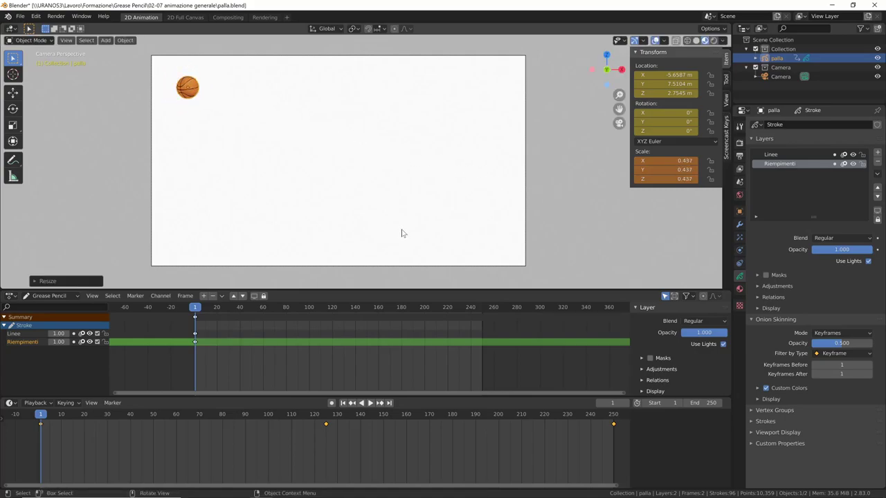
{"action": "key", "text": "space"}
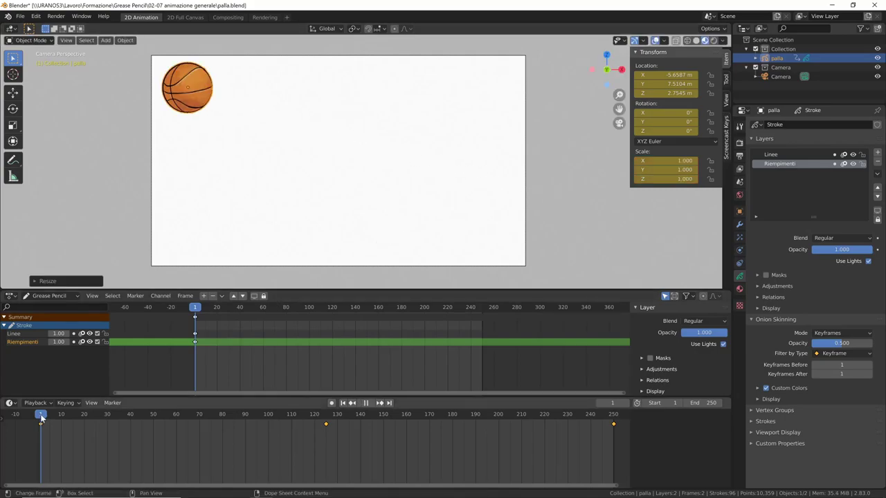
{"action": "left_click_drag", "start_coordinate": [42, 416], "coordinate": [40, 425]}
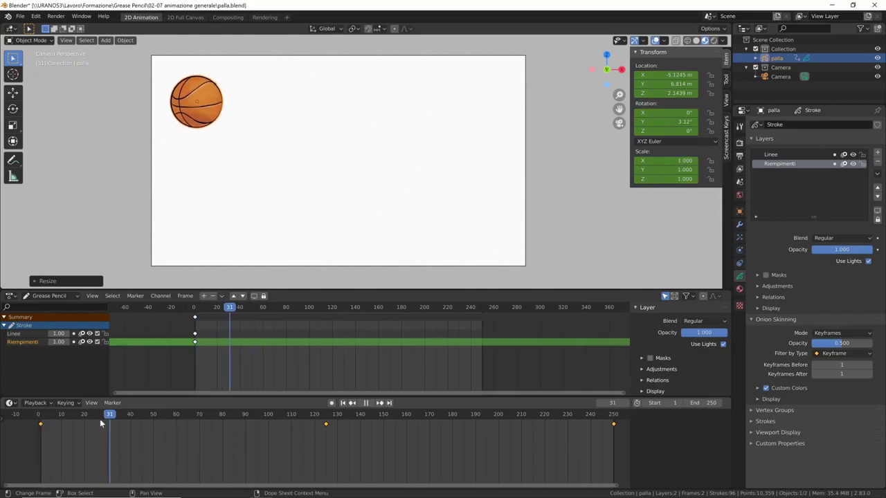
{"action": "key", "text": "space"}
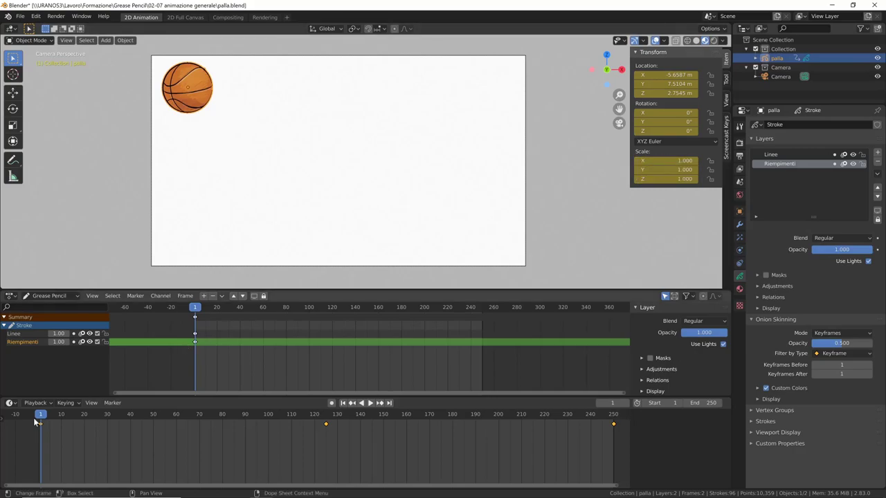
{"action": "key", "text": "space"}
{"action": "left_click_drag", "start_coordinate": [202, 417], "coordinate": [42, 430]}
- Scale the ball back up, replay briefly, and return to frame 1
{"action": "key", "text": "Escape"}
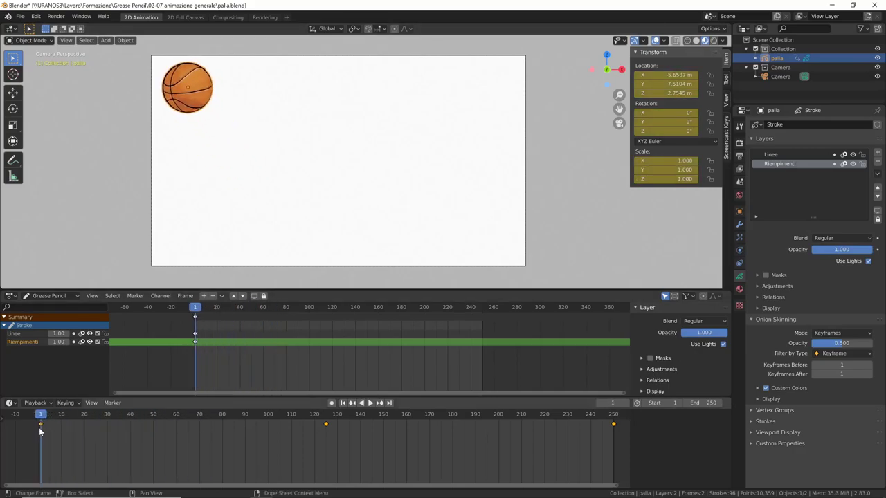
{"action": "key", "text": "s"}
{"action": "left_click", "coordinate": [578, 269]}
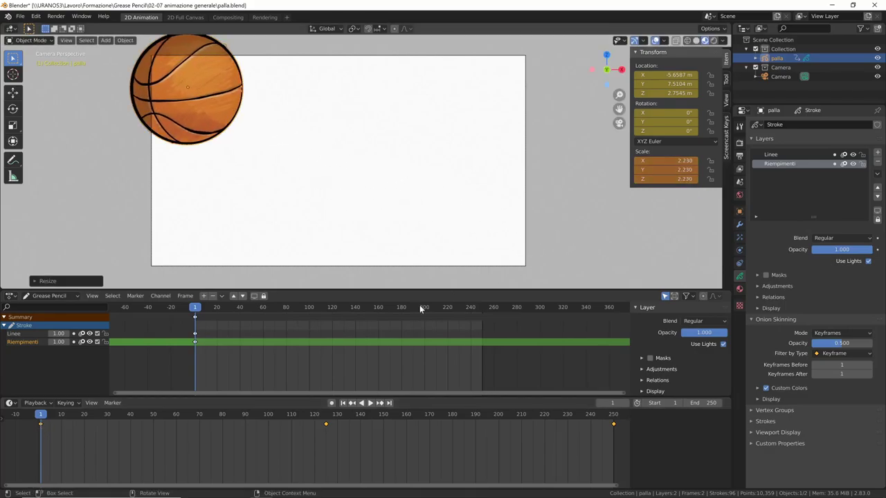
{"action": "key", "text": "space"}
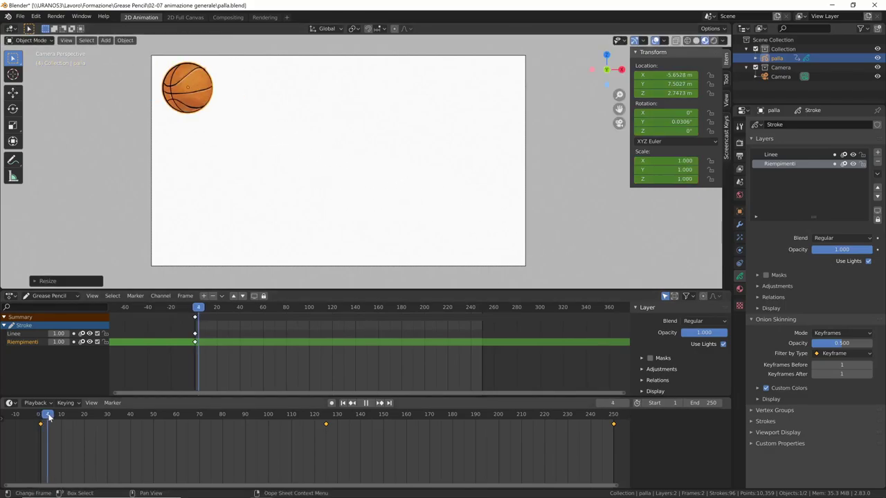
{"action": "left_click_drag", "start_coordinate": [48, 417], "coordinate": [40, 417]}
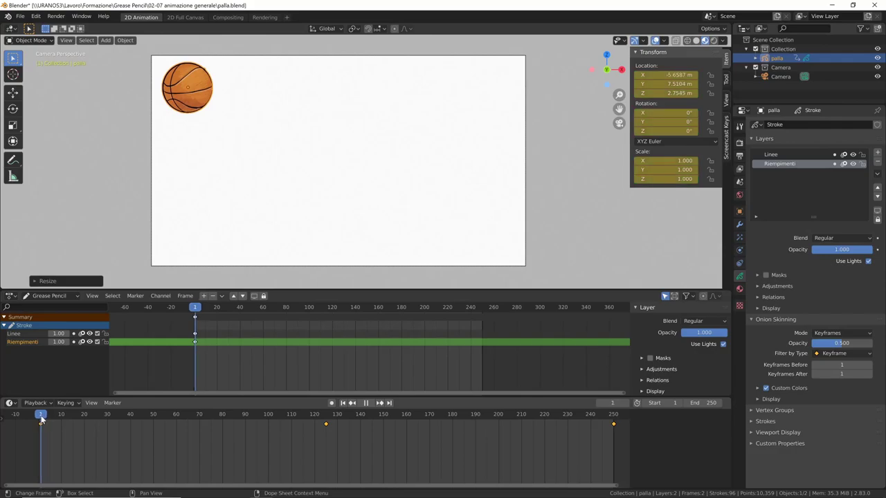
{"action": "key", "text": "space"}
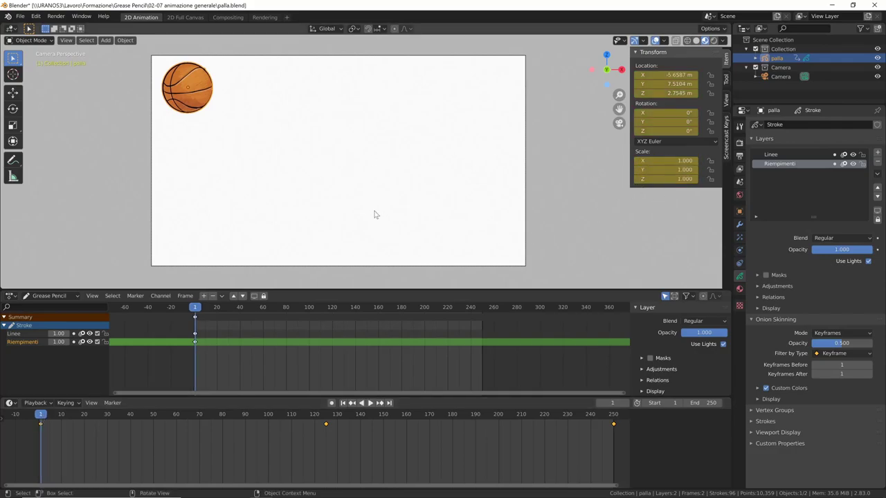
- Shrink the ball to 0.415 on frame 1, keyframe its scale, and play to watch it grow
{"action": "key", "text": "s"}
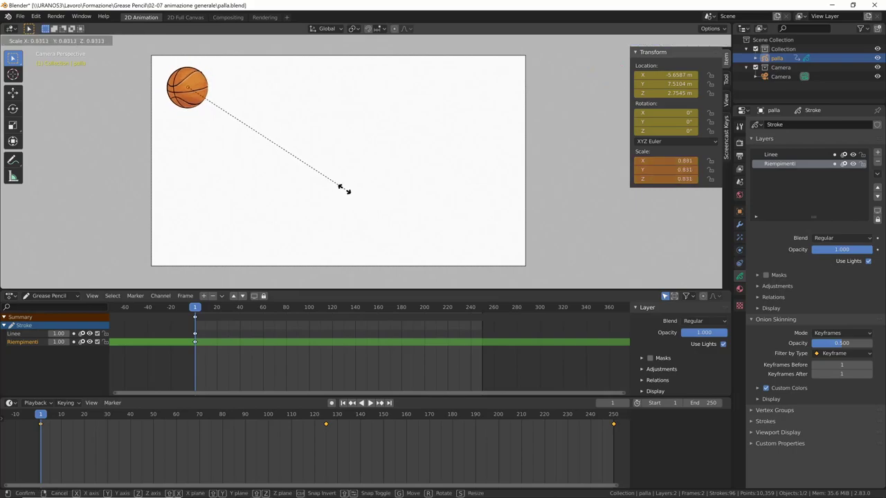
{"action": "left_click", "coordinate": [262, 144]}
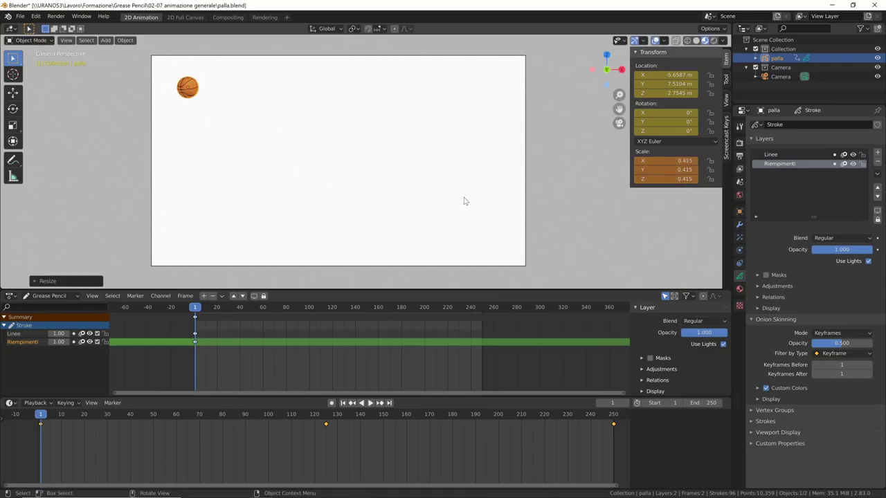
{"action": "key", "text": "i"}
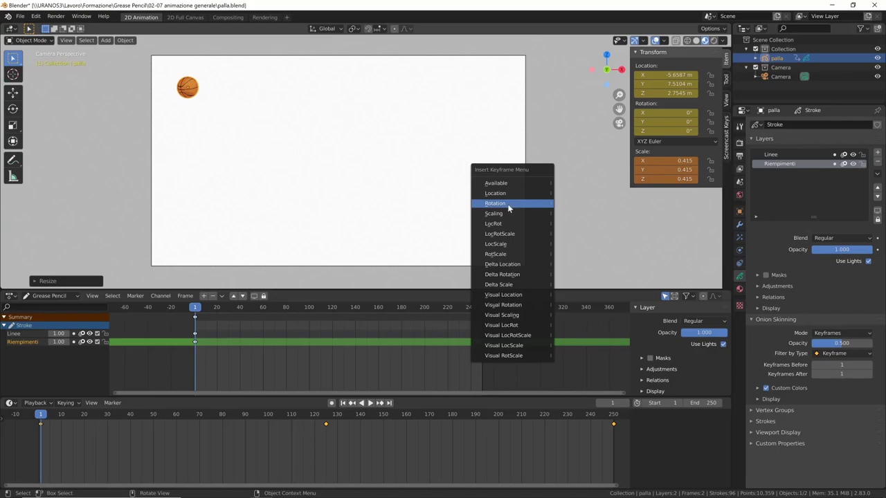
{"action": "left_click", "coordinate": [505, 215]}
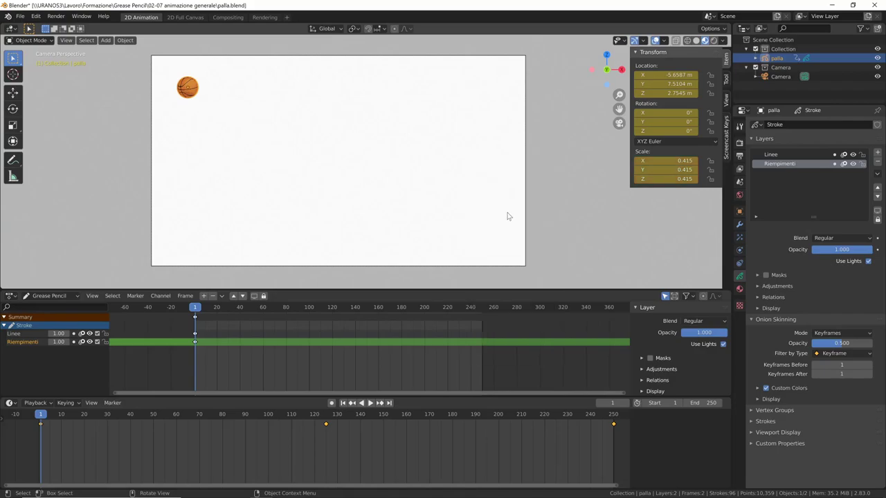
{"action": "left_click", "coordinate": [46, 413]}
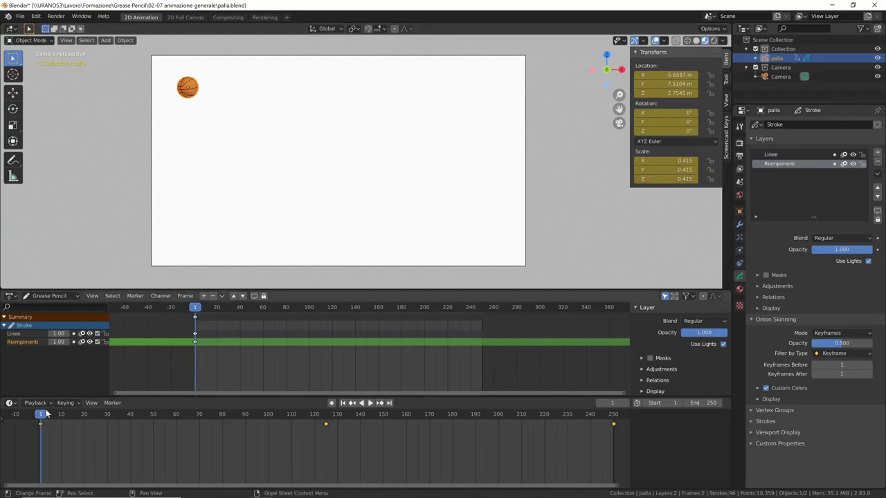
{"action": "key", "text": "space"}
{"action": "left_click_drag", "start_coordinate": [47, 415], "coordinate": [326, 436]}
{"action": "key", "text": "space"}
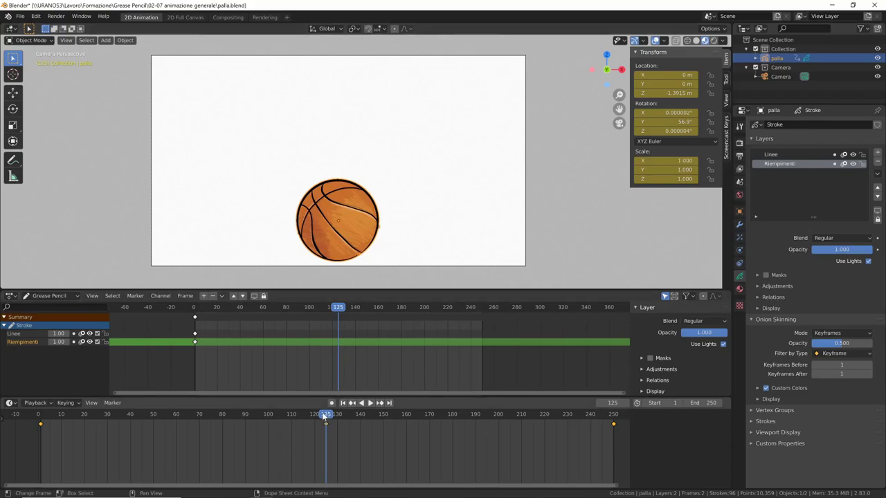
{"action": "mouse_move", "coordinate": [305, 435]}
{"action": "left_mouse_down"}
{"action": "mouse_move", "coordinate": [104, 430]}
{"action": "mouse_move", "coordinate": [39, 438]}
{"action": "mouse_move", "coordinate": [325, 437]}
{"action": "left_mouse_up"}
{"action": "mouse_move", "coordinate": [326, 438]}
{"action": "left_mouse_down"}
{"action": "mouse_move", "coordinate": [586, 446]}
{"action": "mouse_move", "coordinate": [431, 447]}
{"action": "mouse_move", "coordinate": [313, 462]}
{"action": "mouse_move", "coordinate": [116, 457]}
{"action": "mouse_move", "coordinate": [188, 449]}
{"action": "left_mouse_up"}
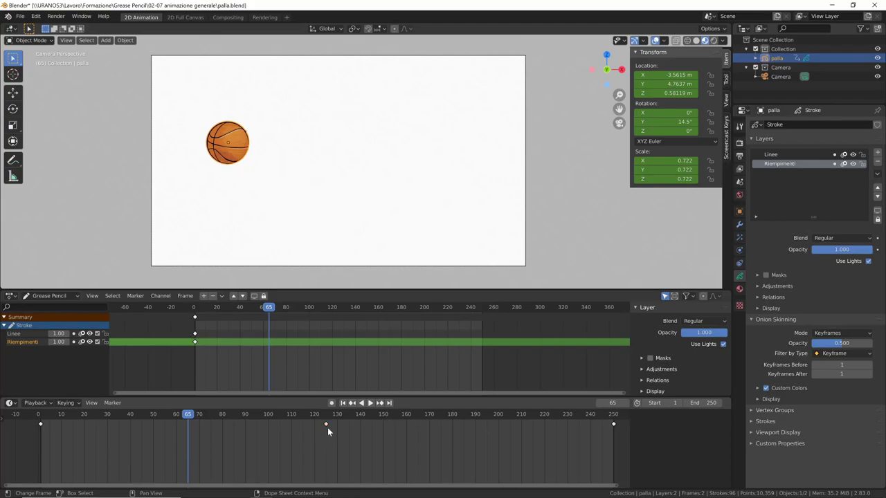
{"action": "key", "text": "x"}
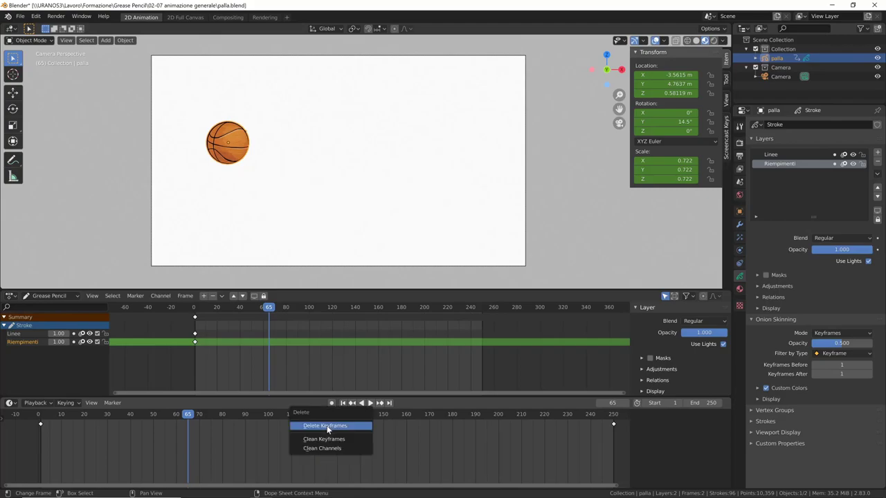
{"action": "left_click", "coordinate": [325, 438]}
{"action": "mouse_move", "coordinate": [188, 414]}
{"action": "left_mouse_down"}
{"action": "mouse_move", "coordinate": [522, 421]}
{"action": "mouse_move", "coordinate": [125, 418]}
{"action": "mouse_move", "coordinate": [417, 431]}
{"action": "mouse_move", "coordinate": [183, 426]}
{"action": "left_mouse_up"}
{"action": "key", "text": "ctrl+z"}
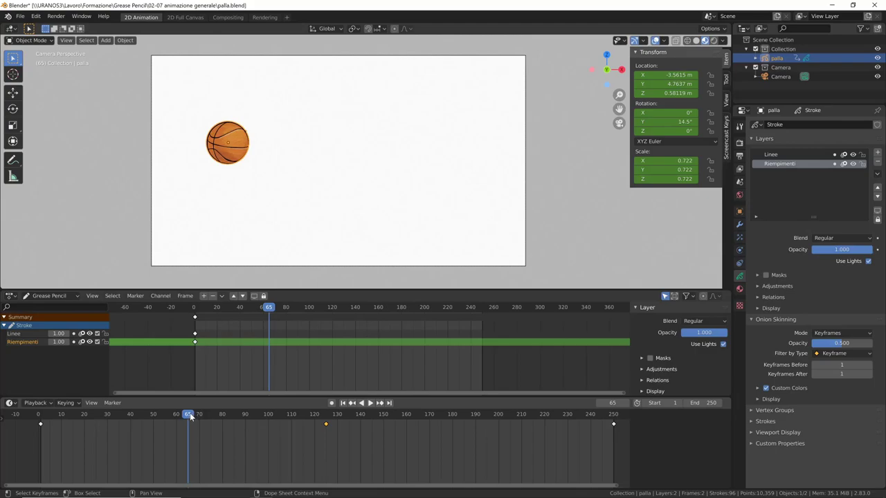
{"action": "mouse_move", "coordinate": [190, 416]}
{"action": "left_mouse_down"}
{"action": "mouse_move", "coordinate": [40, 430]}
{"action": "mouse_move", "coordinate": [545, 433]}
{"action": "mouse_move", "coordinate": [344, 429]}
{"action": "mouse_move", "coordinate": [99, 443]}
{"action": "left_mouse_up"}
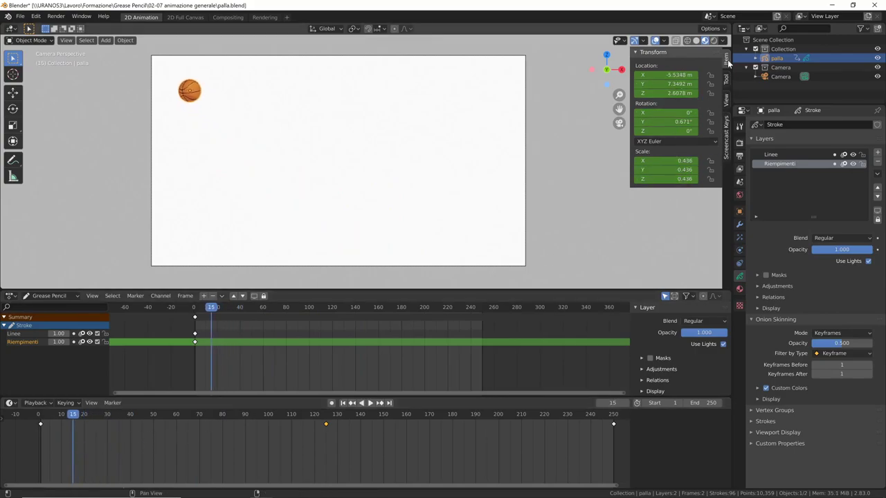
- Clear all keyframes from the ball's Scale field and confirm it no longer changes size
{"action": "right_click", "coordinate": [664, 169]}
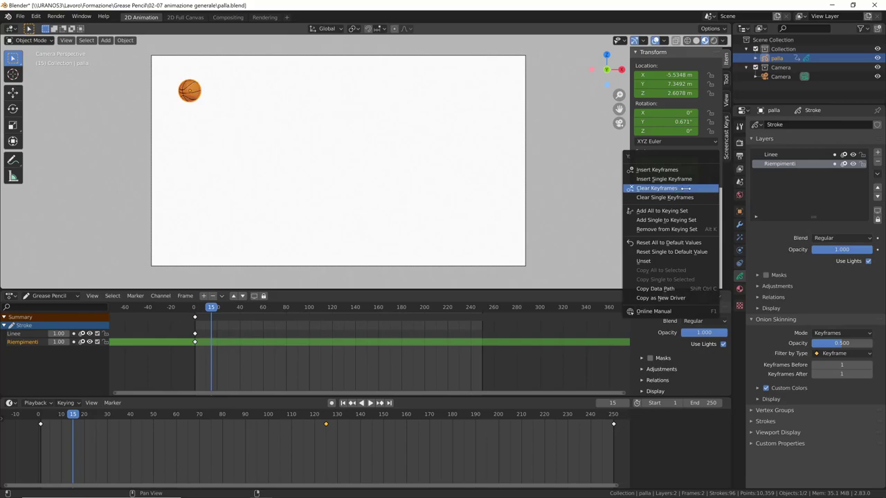
{"action": "left_click", "coordinate": [686, 188]}
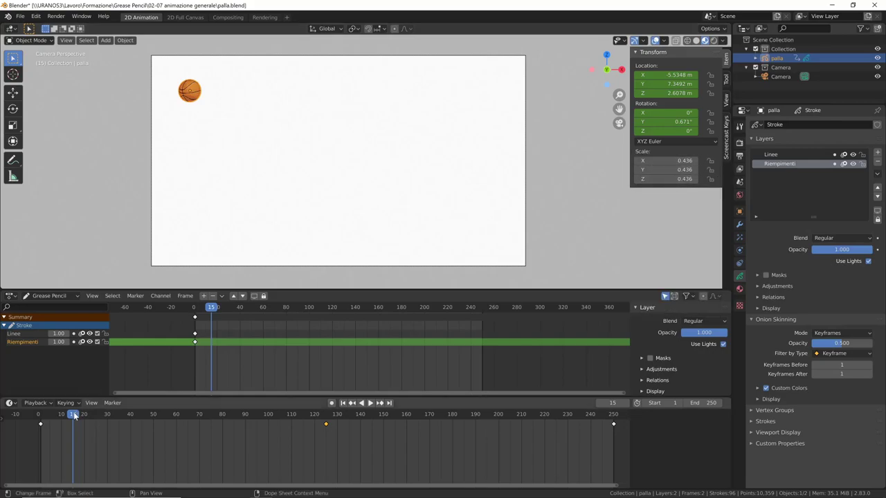
{"action": "mouse_move", "coordinate": [76, 418]}
{"action": "left_mouse_down"}
{"action": "mouse_move", "coordinate": [443, 425]}
{"action": "mouse_move", "coordinate": [8, 440]}
{"action": "mouse_move", "coordinate": [593, 433]}
{"action": "mouse_move", "coordinate": [373, 416]}
{"action": "mouse_move", "coordinate": [284, 423]}
{"action": "mouse_move", "coordinate": [93, 413]}
{"action": "mouse_move", "coordinate": [55, 441]}
{"action": "mouse_move", "coordinate": [593, 440]}
{"action": "mouse_move", "coordinate": [129, 416]}
{"action": "mouse_move", "coordinate": [37, 423]}
{"action": "left_mouse_up"}
- Enlarge the ball to 2.512 scale and preview the animation
{"action": "key", "text": "s"}
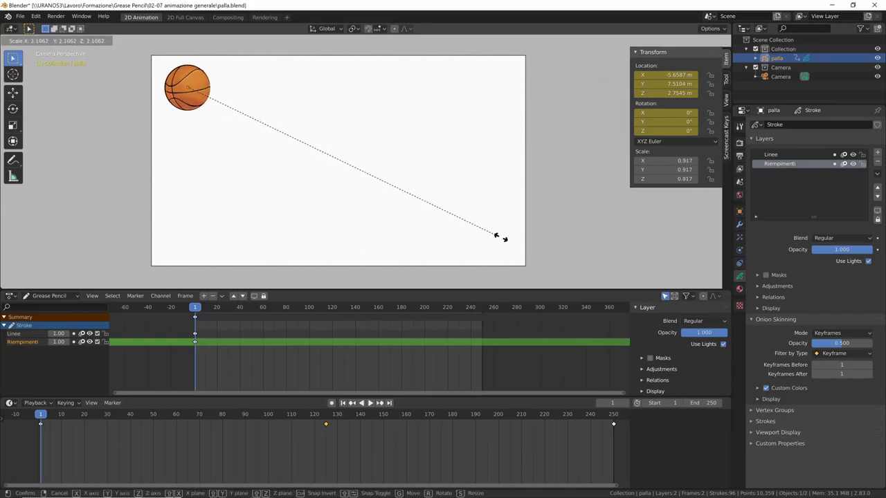
{"action": "left_click", "coordinate": [651, 277]}
{"action": "key", "text": "s"}
{"action": "left_click", "coordinate": [374, 215]}
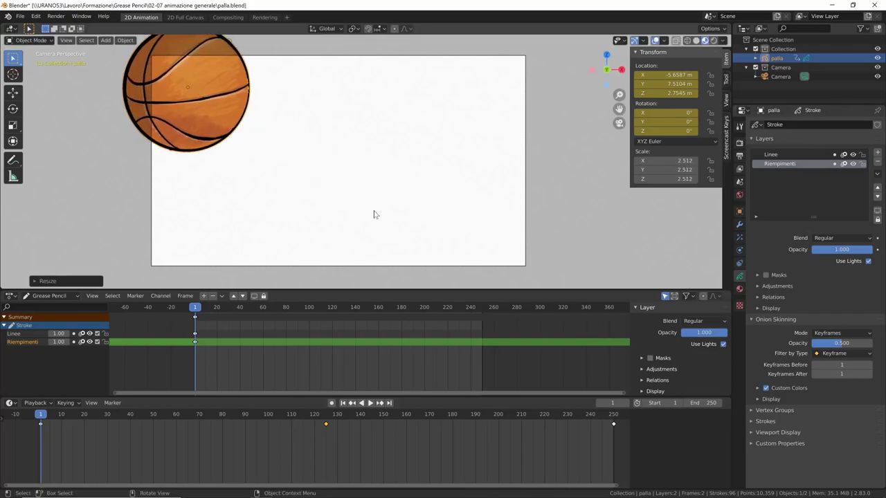
{"action": "mouse_move", "coordinate": [42, 416]}
{"action": "left_mouse_down"}
{"action": "mouse_move", "coordinate": [473, 435]}
{"action": "mouse_move", "coordinate": [38, 427]}
{"action": "left_mouse_up"}
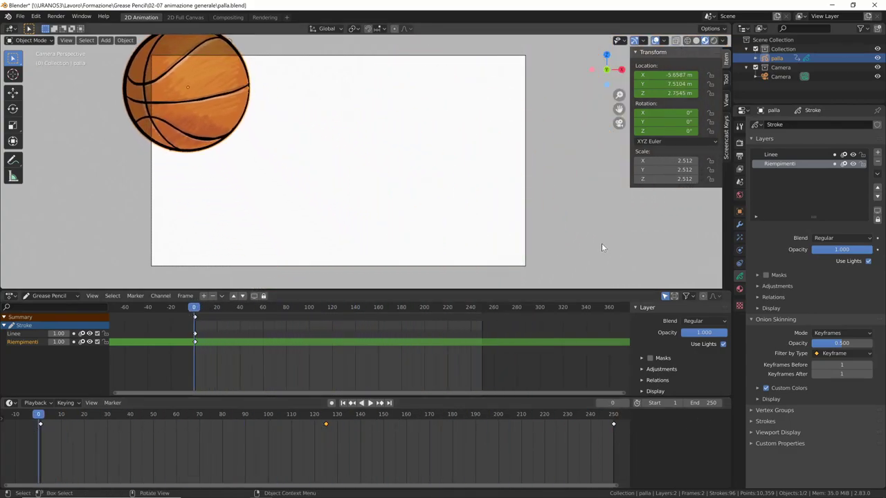
- Reset the ball's scale to 1 and play through its arc to frame 101
{"action": "key", "text": "alt+s"}
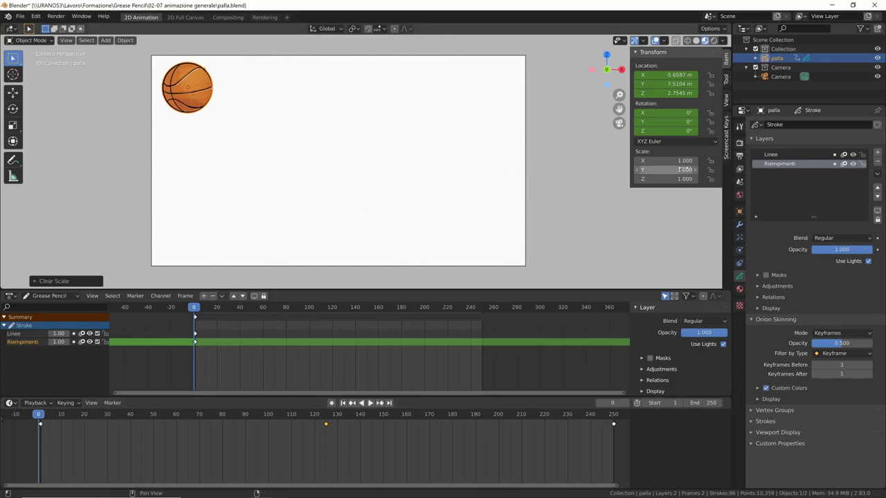
{"action": "key", "text": "space"}
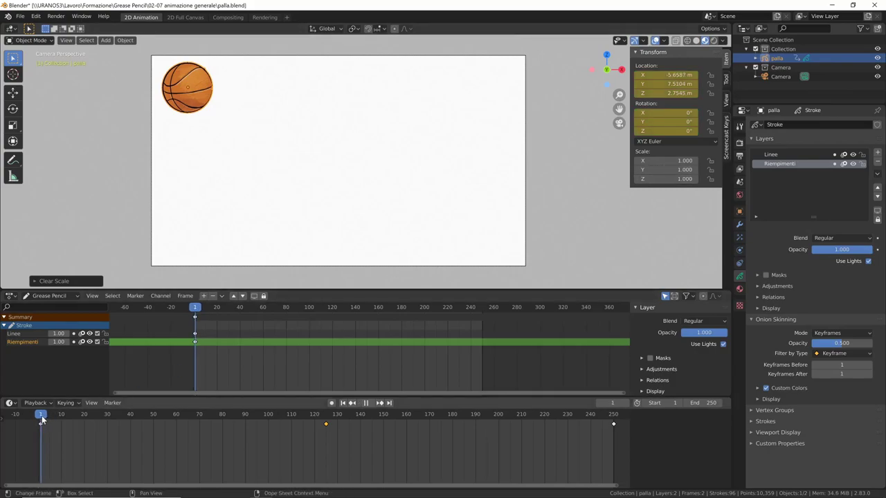
{"action": "mouse_move", "coordinate": [45, 419]}
{"action": "left_mouse_down"}
{"action": "mouse_move", "coordinate": [231, 430]}
{"action": "mouse_move", "coordinate": [440, 425]}
{"action": "mouse_move", "coordinate": [141, 428]}
{"action": "left_mouse_up"}
{"action": "key", "text": "space"}
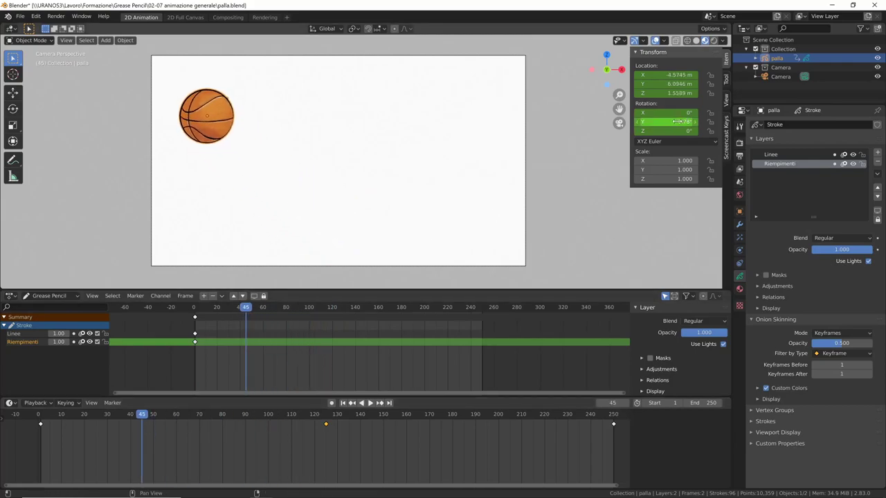
{"action": "left_click_drag", "start_coordinate": [250, 418], "coordinate": [270, 419]}
- Clear the ball's rotation keyframes and check the result around frames 97–101
{"action": "right_click", "coordinate": [684, 128]}
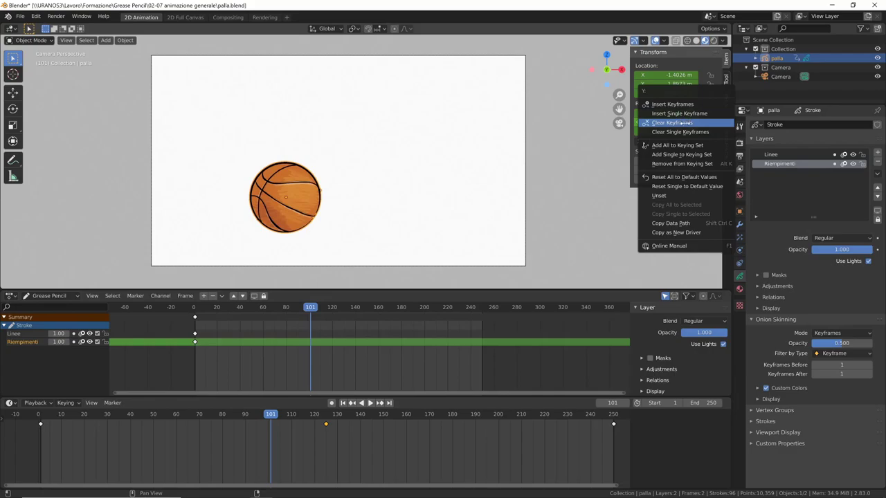
{"action": "left_click", "coordinate": [684, 122]}
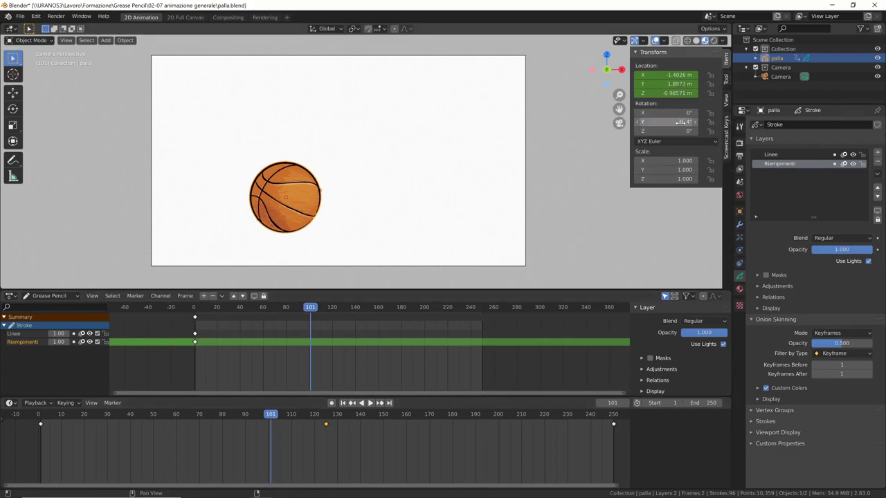
{"action": "key", "text": "space"}
{"action": "left_click_drag", "start_coordinate": [293, 416], "coordinate": [261, 415]}
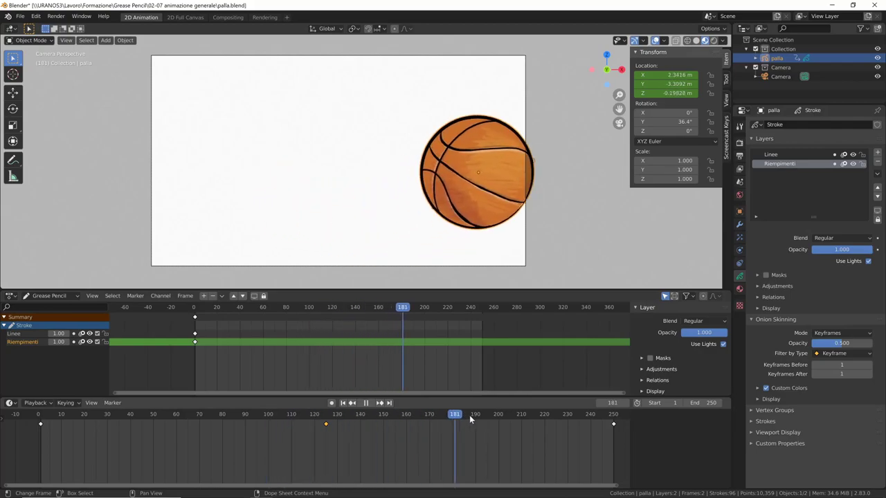
{"action": "key", "text": "space"}
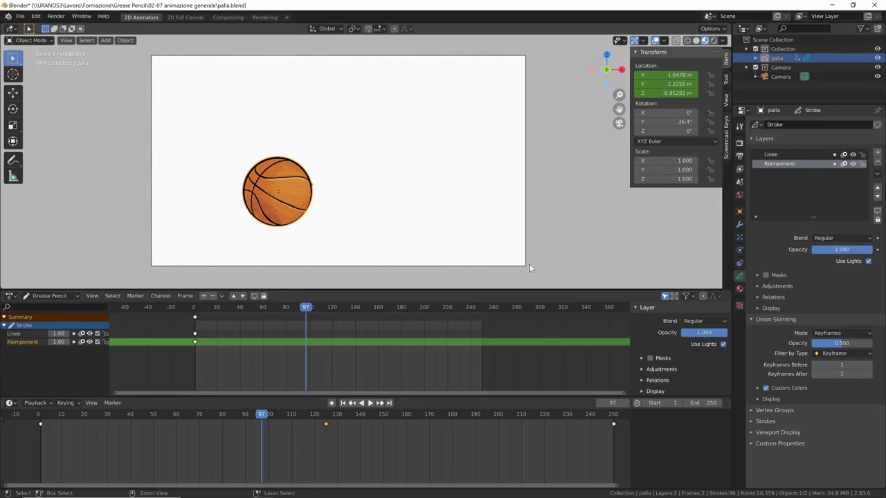
{"action": "key", "text": "Right"}
{"action": "key", "text": "Right"}
{"action": "key", "text": "Right"}
{"action": "key", "text": "Right"}
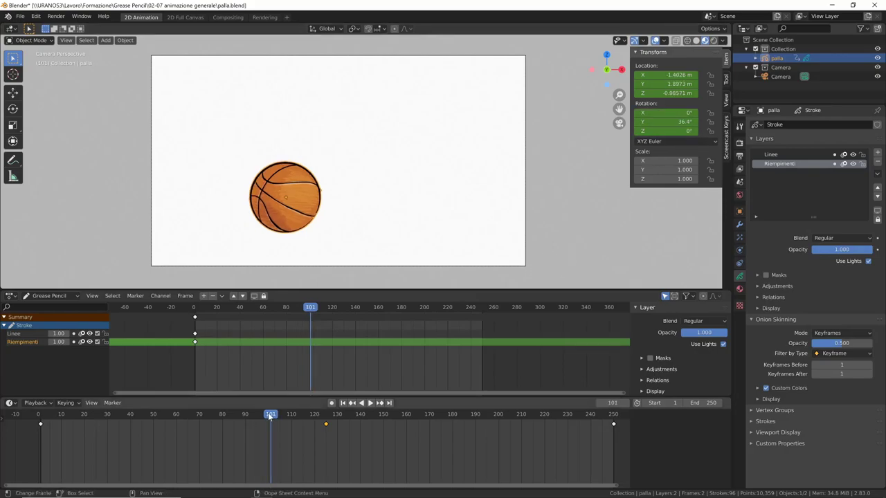
{"action": "mouse_move", "coordinate": [271, 415]}
{"action": "left_mouse_down"}
{"action": "mouse_move", "coordinate": [276, 421]}
{"action": "mouse_move", "coordinate": [40, 426]}
{"action": "left_mouse_up"}
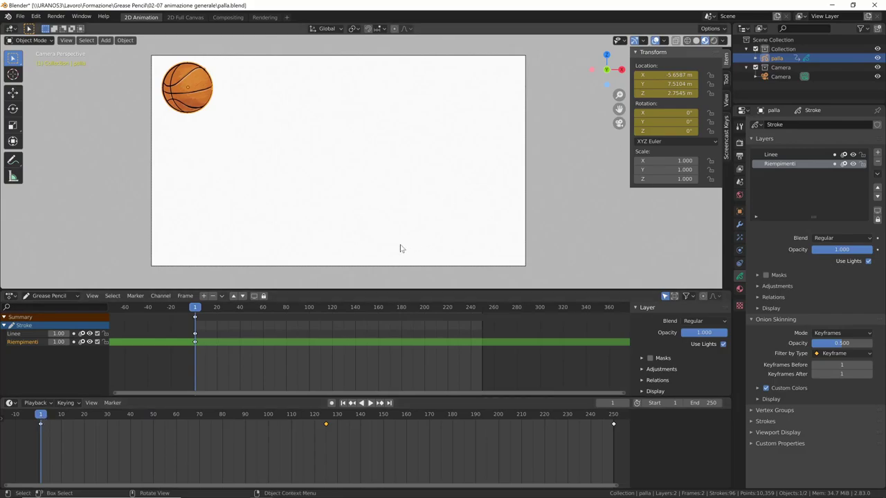
- Replay the animation from frame 1 and stop around frame 125
{"action": "mouse_move", "coordinate": [429, 213]}
{"action": "middle_mouse_down"}
{"action": "mouse_move", "coordinate": [511, 208]}
{"action": "mouse_move", "coordinate": [253, 264]}
{"action": "mouse_move", "coordinate": [387, 208]}
{"action": "mouse_move", "coordinate": [461, 212]}
{"action": "mouse_move", "coordinate": [607, 267]}
{"action": "mouse_move", "coordinate": [541, 252]}
{"action": "mouse_move", "coordinate": [571, 245]}
{"action": "mouse_move", "coordinate": [330, 257]}
{"action": "mouse_move", "coordinate": [416, 228]}
{"action": "mouse_move", "coordinate": [524, 235]}
{"action": "mouse_move", "coordinate": [511, 242]}
{"action": "middle_mouse_up"}
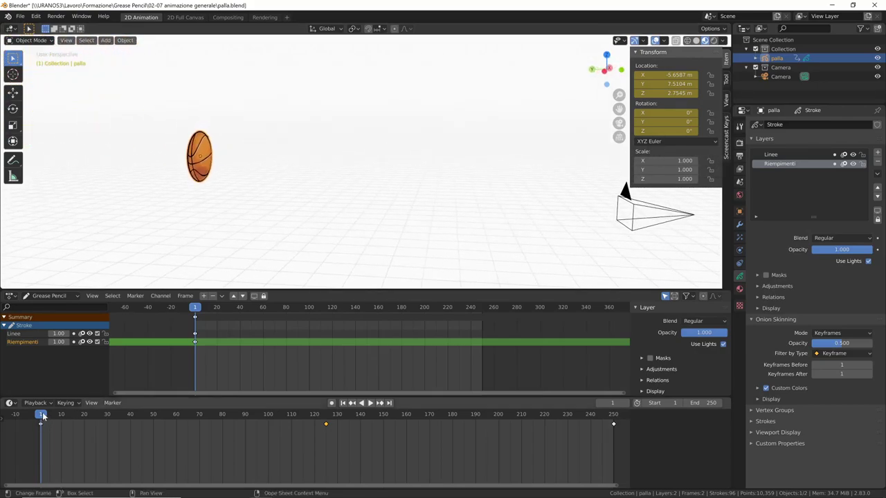
{"action": "left_click_drag", "start_coordinate": [39, 419], "coordinate": [41, 418]}
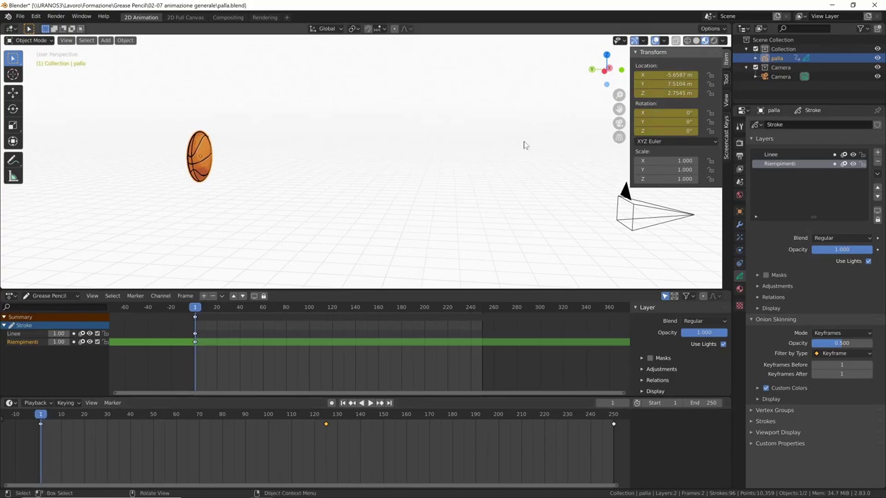
{"action": "key", "text": "space"}
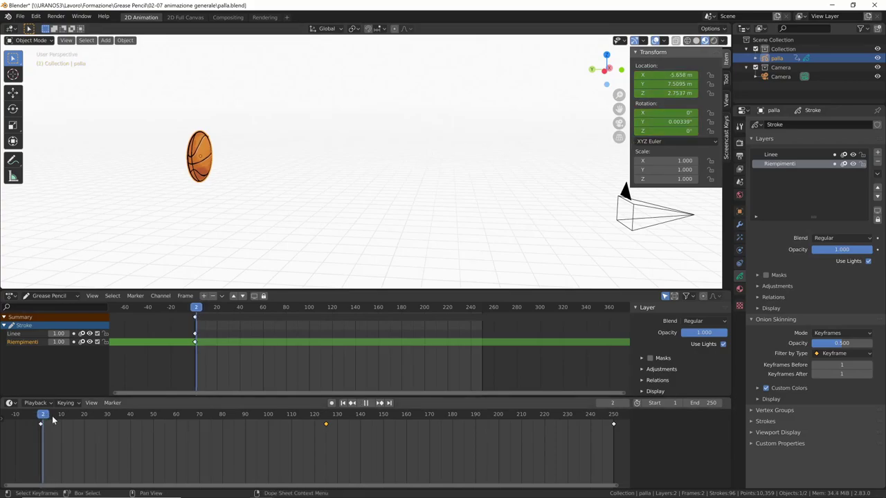
{"action": "left_click_drag", "start_coordinate": [313, 426], "coordinate": [324, 428]}
- At frame 125, rotate the ball to X −69.7°, Y 28.1°, Z −51.8° and keyframe the rotation
{"action": "key", "text": "space"}
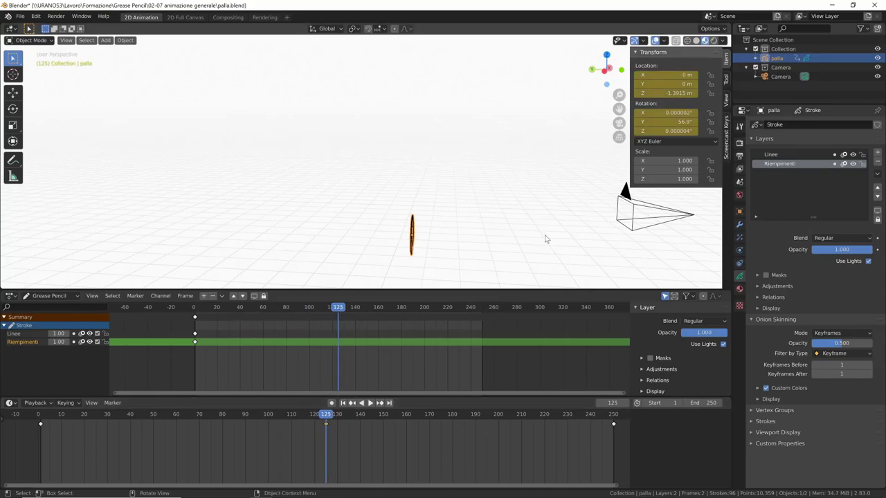
{"action": "middle_click_drag", "start_coordinate": [546, 240], "coordinate": [515, 241]}
{"action": "key", "text": "r"}
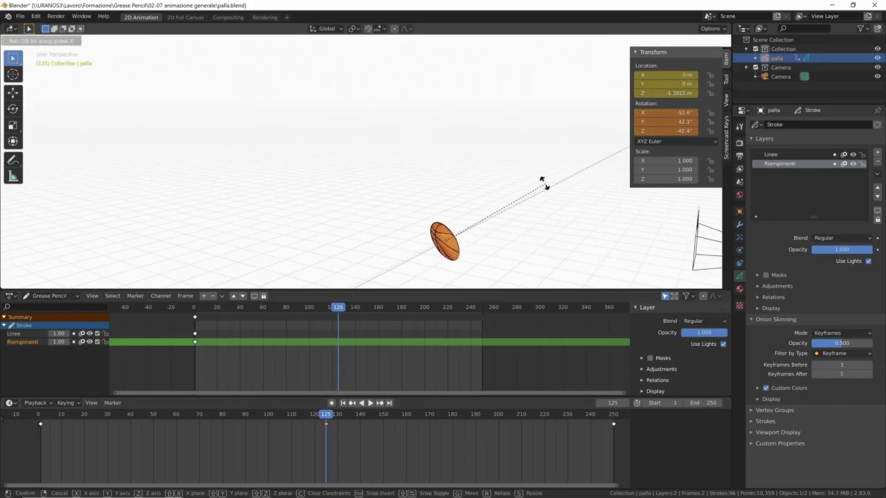
{"action": "left_click", "coordinate": [504, 179]}
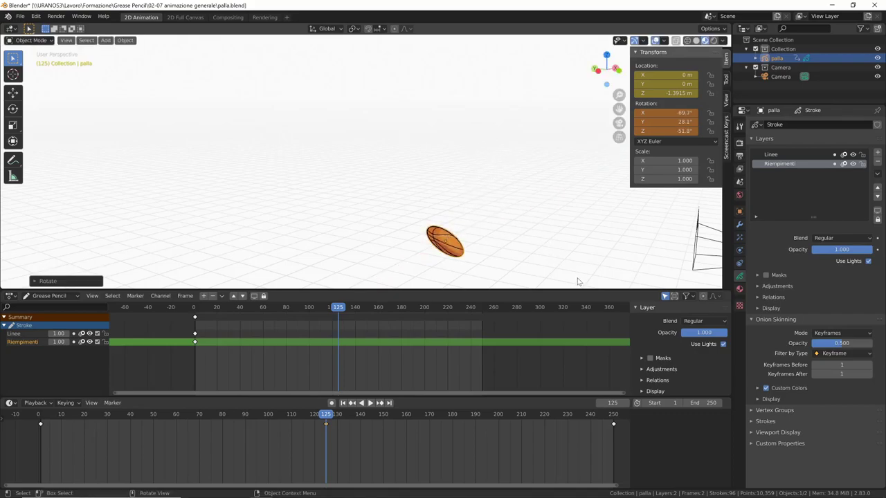
{"action": "key", "text": "i"}
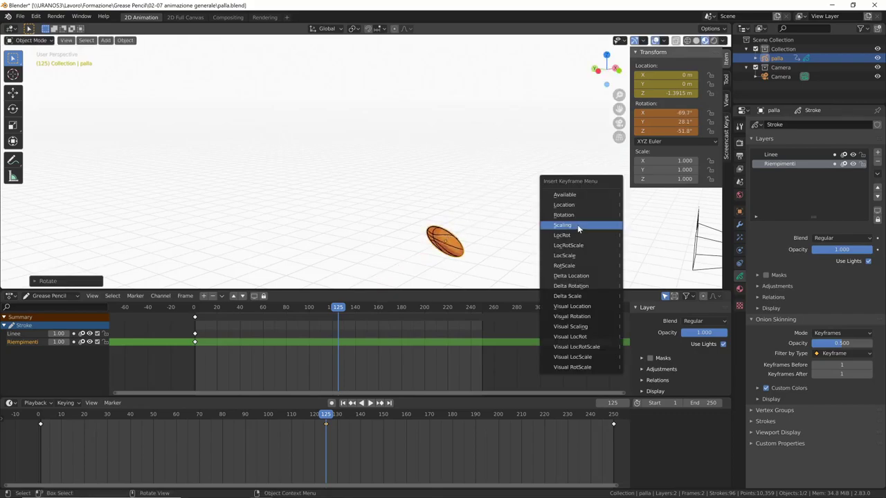
{"action": "left_click", "coordinate": [583, 215]}
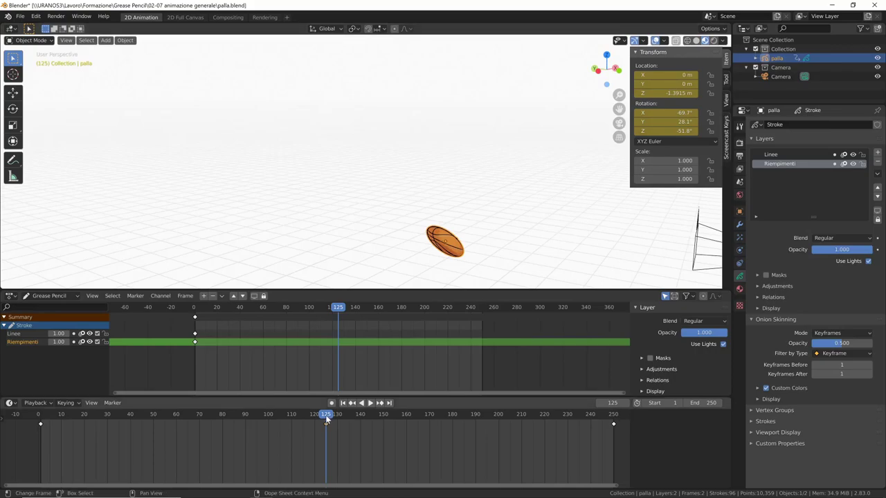
- View the scene through the camera and scrub the animation to frame 250
{"action": "middle_click_drag", "start_coordinate": [361, 367], "coordinate": [392, 341]}
{"action": "key", "text": "KP_0"}
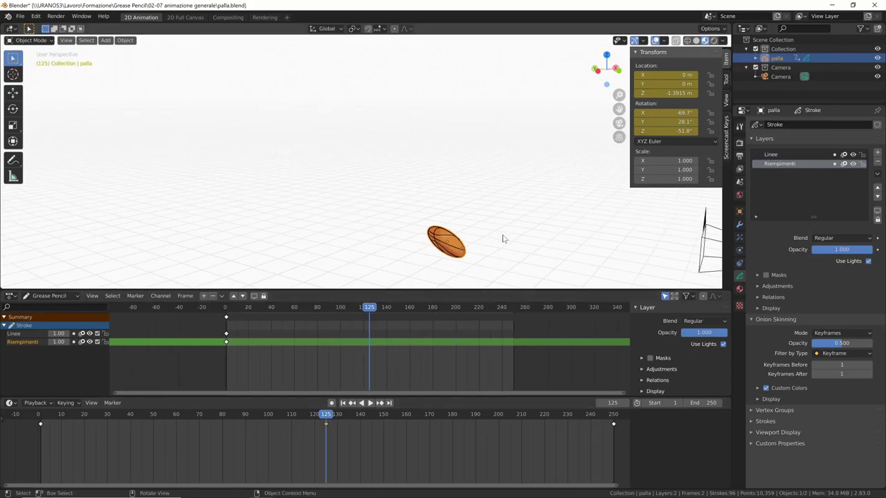
{"action": "mouse_move", "coordinate": [325, 421]}
{"action": "left_mouse_down"}
{"action": "mouse_move", "coordinate": [220, 421]}
{"action": "mouse_move", "coordinate": [369, 430]}
{"action": "mouse_move", "coordinate": [559, 423]}
{"action": "mouse_move", "coordinate": [329, 436]}
{"action": "mouse_move", "coordinate": [613, 424]}
{"action": "left_mouse_up"}
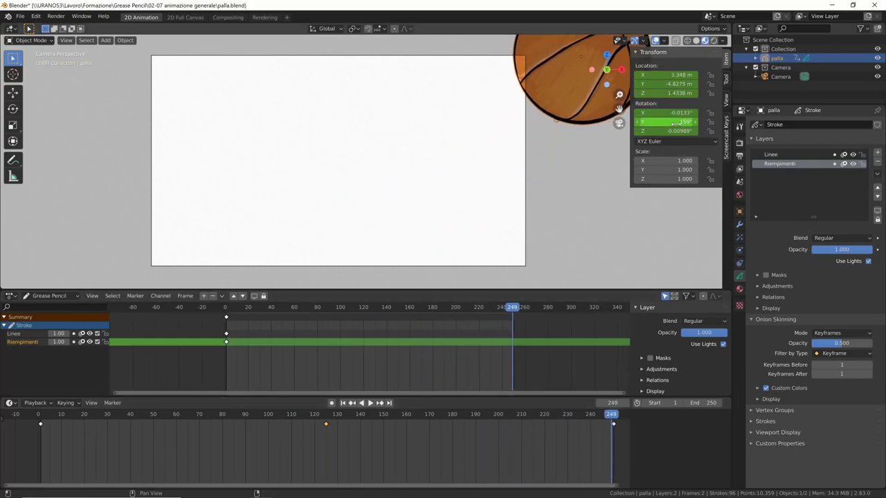
{"action": "mouse_move", "coordinate": [612, 415]}
{"action": "left_mouse_down"}
{"action": "mouse_move", "coordinate": [316, 438]}
{"action": "mouse_move", "coordinate": [326, 436]}
{"action": "left_mouse_up"}
{"action": "left_click", "coordinate": [614, 417]}
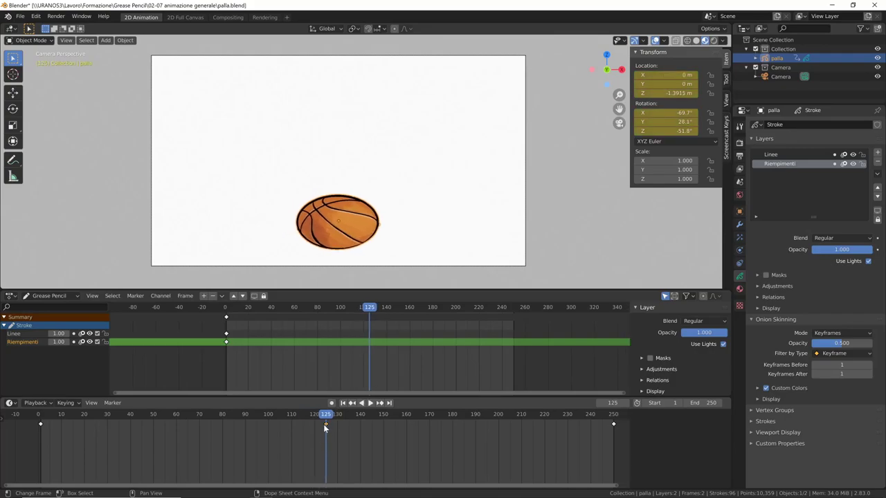
- Clear the X rotation keyframe from the Rotation X field's keyframe menu
{"action": "mouse_move", "coordinate": [326, 418]}
{"action": "left_mouse_down"}
{"action": "mouse_move", "coordinate": [292, 438]}
{"action": "mouse_move", "coordinate": [326, 437]}
{"action": "left_mouse_up"}
{"action": "right_click", "coordinate": [665, 113]}
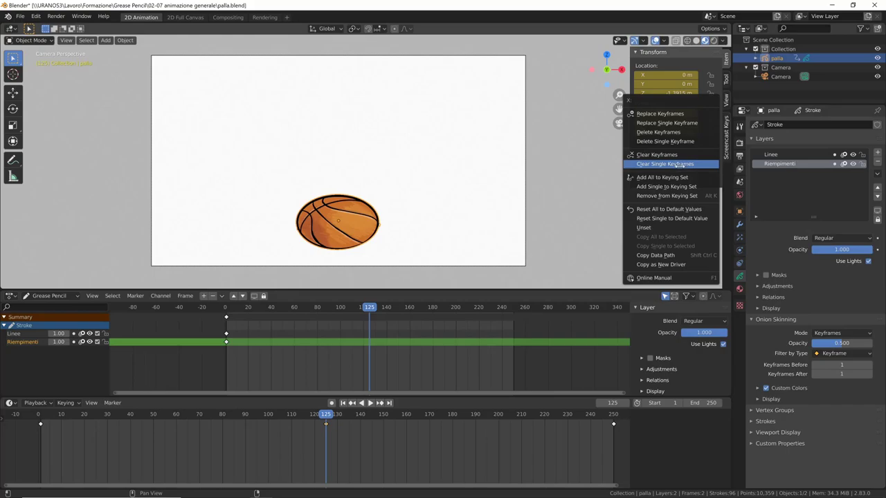
{"action": "left_click", "coordinate": [682, 164]}
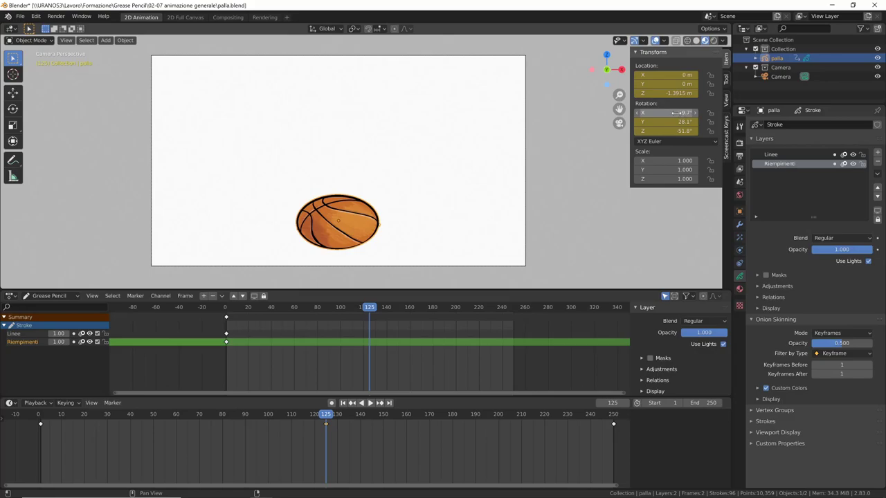
- Back at frame 125, delete the single X rotation keyframe
{"action": "mouse_move", "coordinate": [326, 416]}
{"action": "left_mouse_down"}
{"action": "mouse_move", "coordinate": [180, 416]}
{"action": "mouse_move", "coordinate": [572, 418]}
{"action": "mouse_move", "coordinate": [246, 436]}
{"action": "mouse_move", "coordinate": [338, 443]}
{"action": "mouse_move", "coordinate": [316, 449]}
{"action": "mouse_move", "coordinate": [311, 476]}
{"action": "left_mouse_up"}
{"action": "key", "text": "Up"}
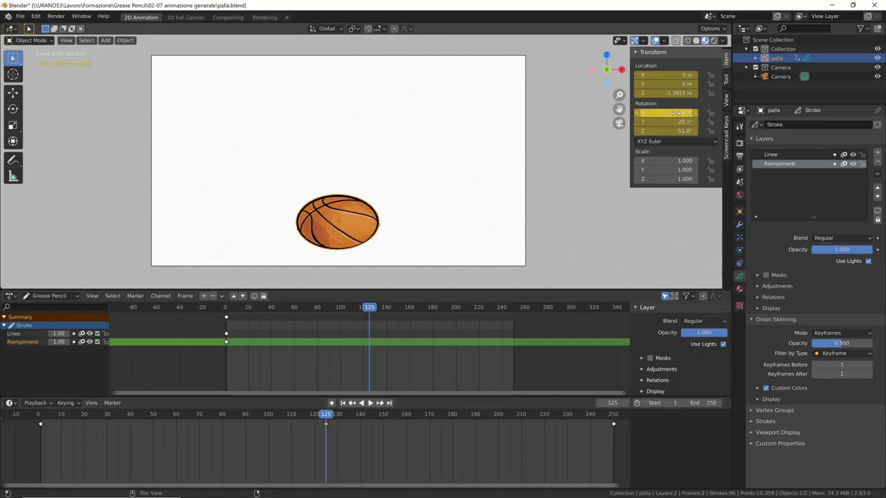
{"action": "right_click", "coordinate": [675, 112]}
{"action": "left_click", "coordinate": [662, 113]}
{"action": "right_click", "coordinate": [663, 112]}
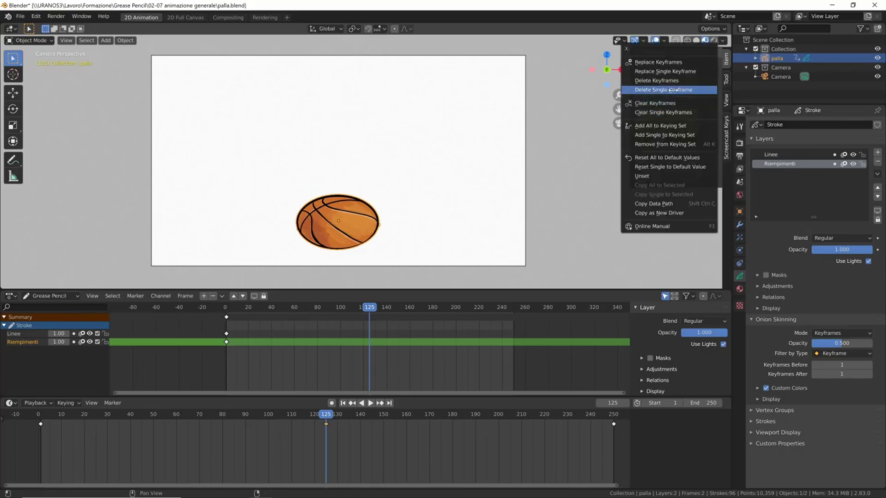
{"action": "left_click", "coordinate": [693, 90]}
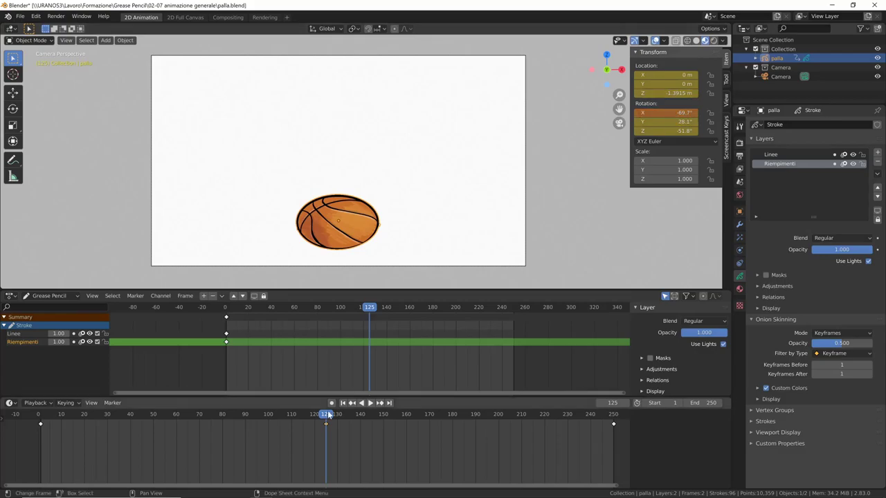
- Scrub and play the animation to review the ball's arc and spin
{"action": "mouse_move", "coordinate": [327, 419]}
{"action": "left_mouse_down"}
{"action": "mouse_move", "coordinate": [40, 423]}
{"action": "mouse_move", "coordinate": [633, 418]}
{"action": "mouse_move", "coordinate": [107, 424]}
{"action": "mouse_move", "coordinate": [329, 427]}
{"action": "mouse_move", "coordinate": [310, 415]}
{"action": "mouse_move", "coordinate": [214, 415]}
{"action": "mouse_move", "coordinate": [446, 416]}
{"action": "left_mouse_up"}
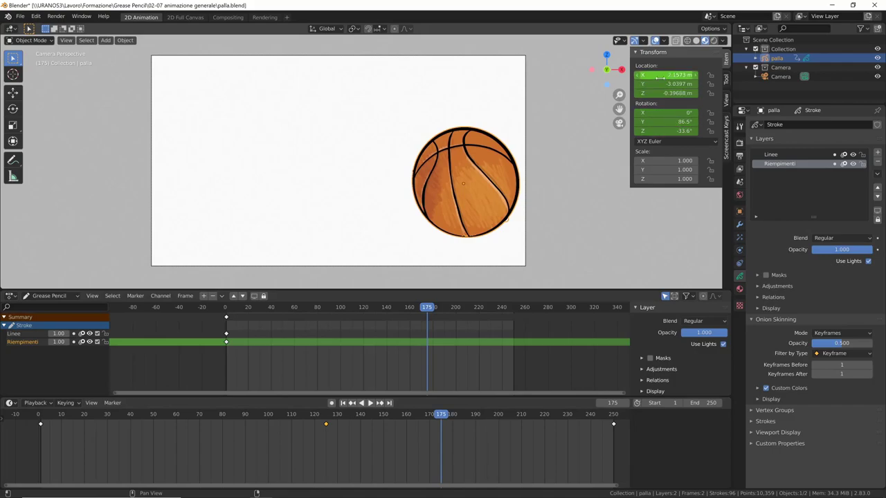
{"action": "key", "text": "space"}
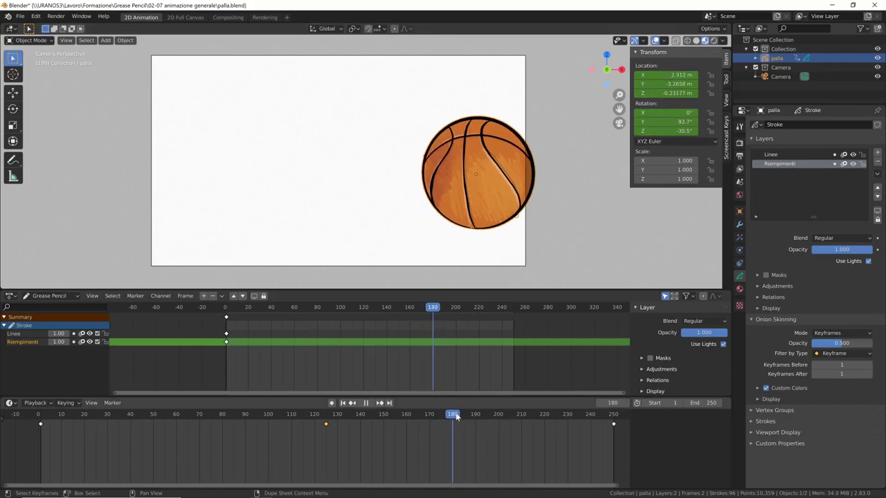
{"action": "left_click_drag", "start_coordinate": [494, 415], "coordinate": [326, 415]}
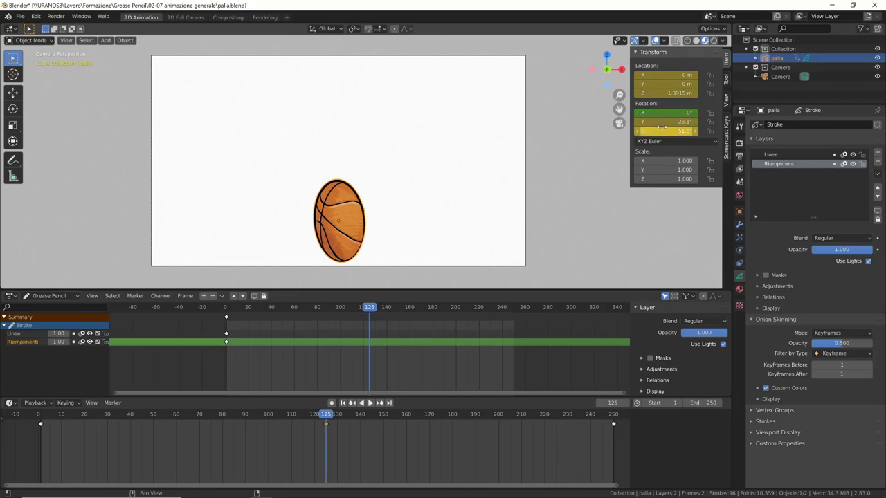
- At frame 125, delete the single Y rotation keyframe
{"action": "mouse_move", "coordinate": [328, 415]}
{"action": "left_mouse_down"}
{"action": "mouse_move", "coordinate": [614, 428]}
{"action": "mouse_move", "coordinate": [325, 432]}
{"action": "left_mouse_up"}
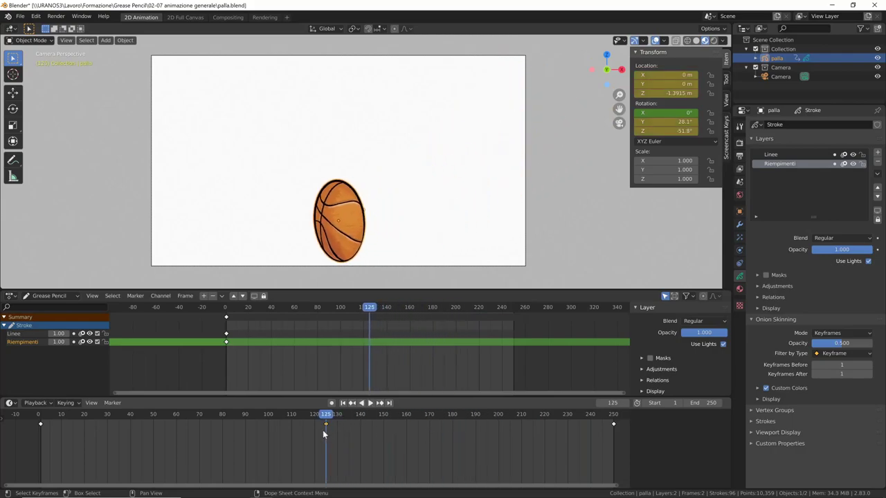
{"action": "right_click", "coordinate": [672, 122]}
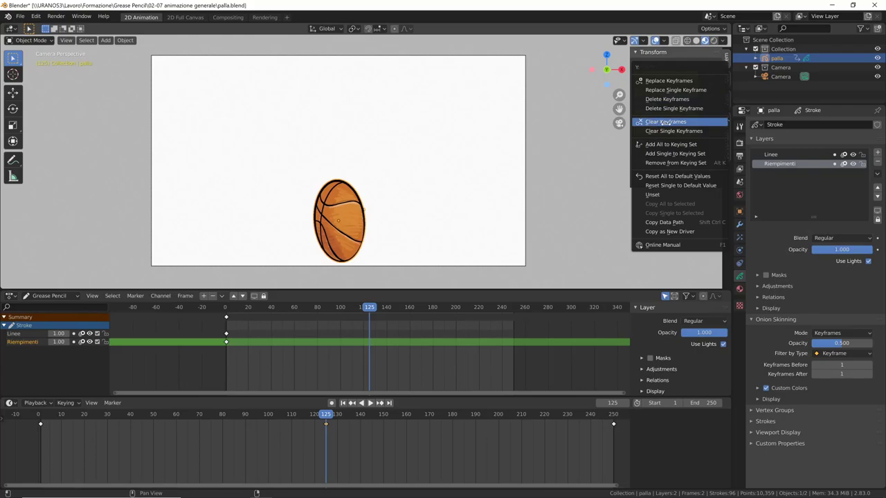
{"action": "left_click", "coordinate": [663, 122]}
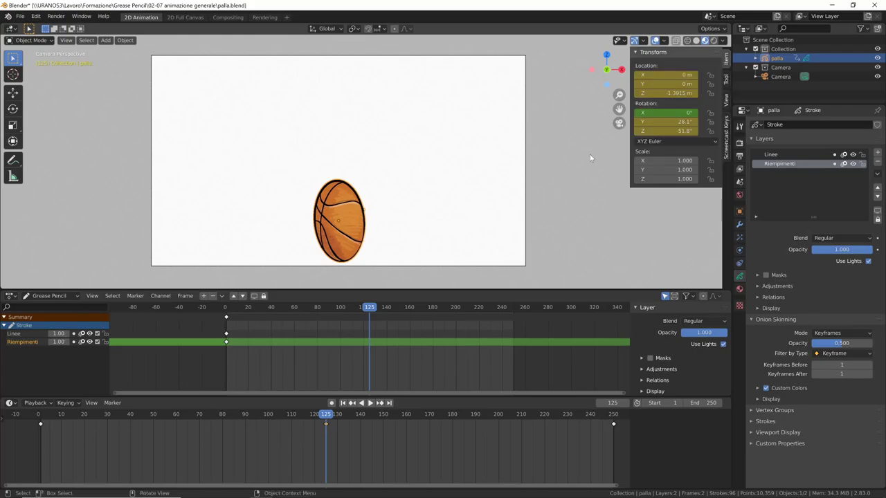
{"action": "right_click", "coordinate": [667, 122]}
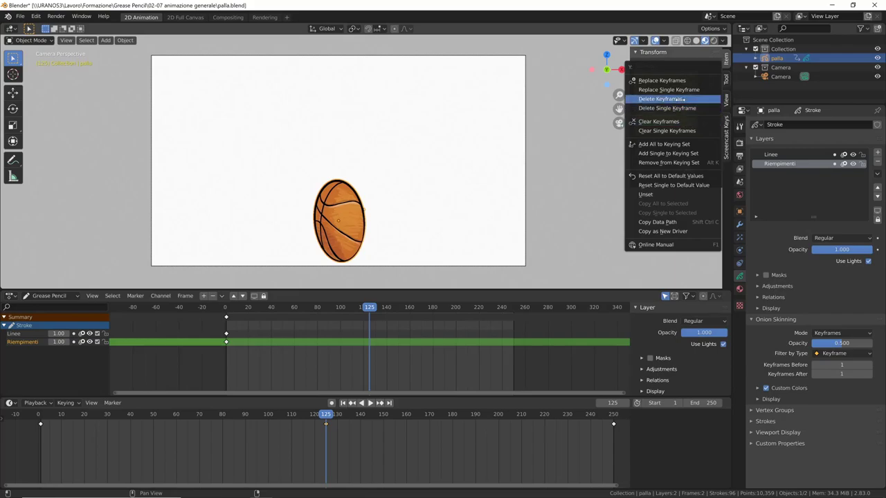
{"action": "left_click", "coordinate": [665, 108]}
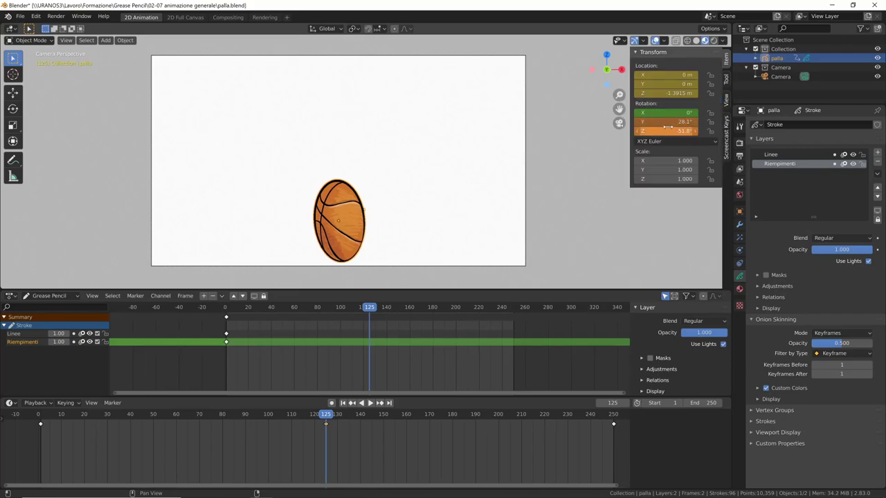
- Clear the ball's rotation keyframes, leaving a fixed Y 28.1°, Z −51.8°, and preview playback
{"action": "key", "text": "space"}
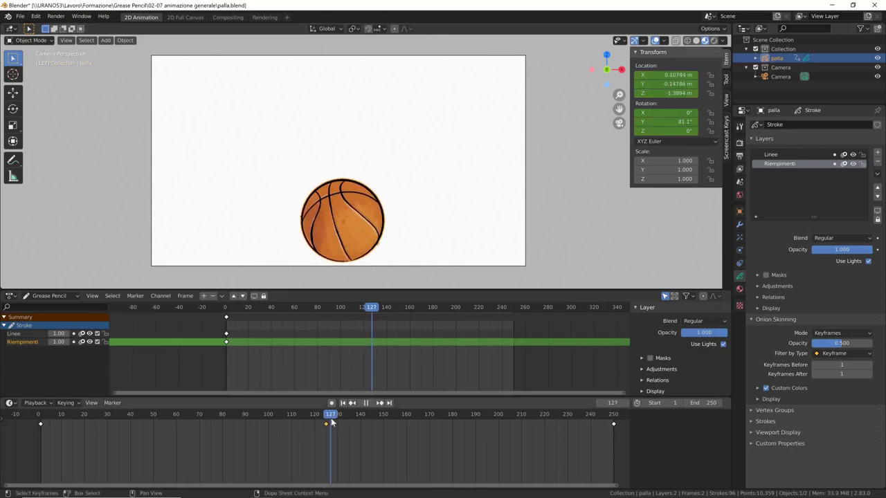
{"action": "key", "text": "space"}
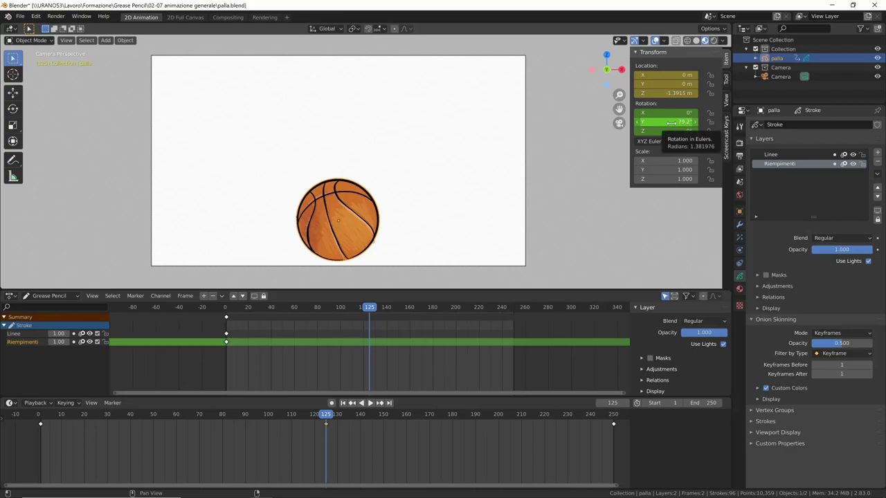
{"action": "left_click_drag", "start_coordinate": [326, 420], "coordinate": [326, 423]}
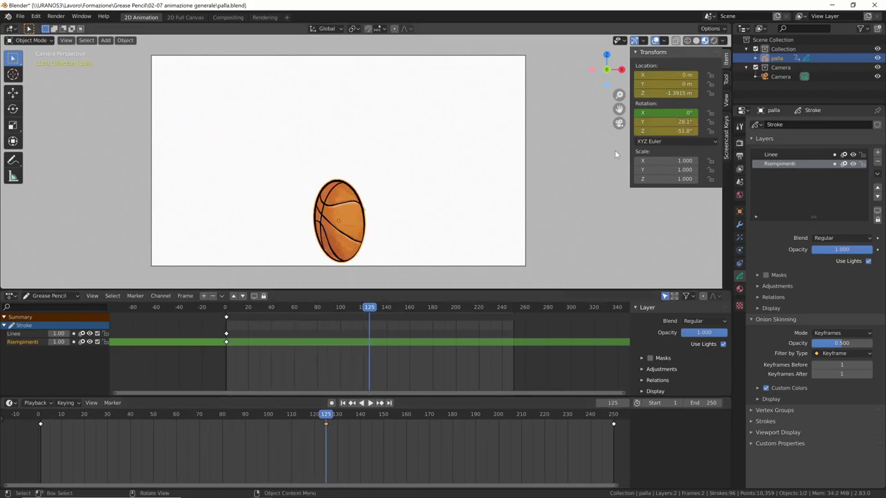
{"action": "right_click", "coordinate": [662, 122]}
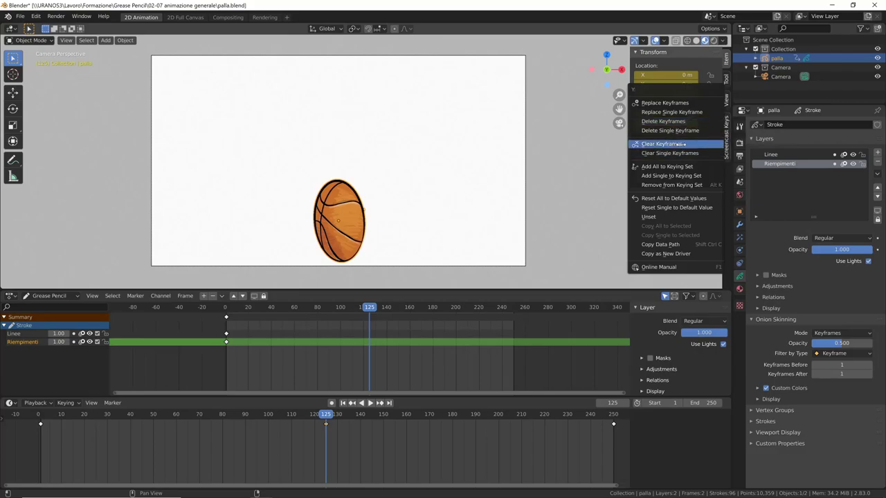
{"action": "left_click", "coordinate": [682, 144]}
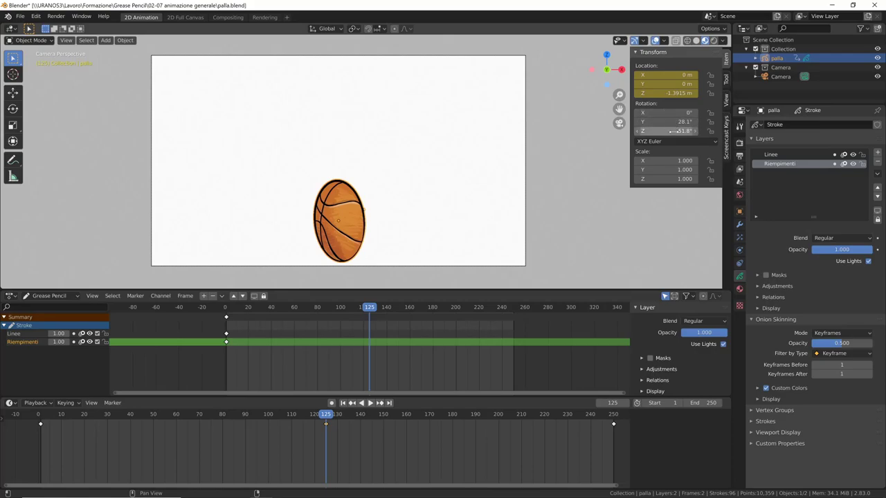
{"action": "left_click", "coordinate": [370, 402]}
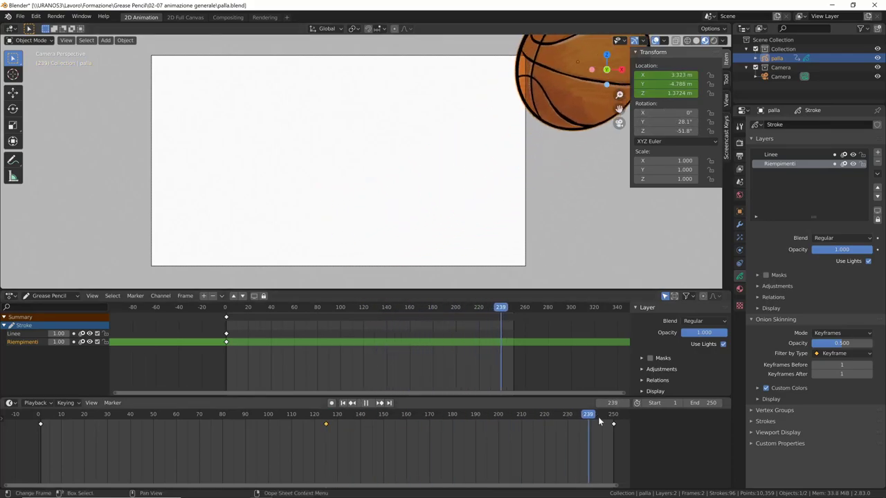
- Stop on frame 125, keyframe the rotation, and clear the single Y rotation key
{"action": "mouse_move", "coordinate": [598, 417]}
{"action": "left_mouse_down"}
{"action": "mouse_move", "coordinate": [464, 419]}
{"action": "mouse_move", "coordinate": [324, 451]}
{"action": "left_mouse_up"}
{"action": "key", "text": "space"}
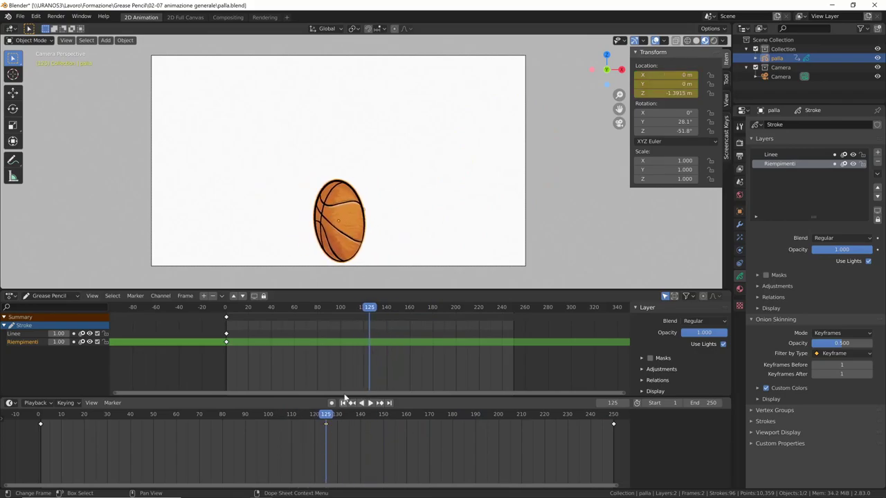
{"action": "key", "text": "i"}
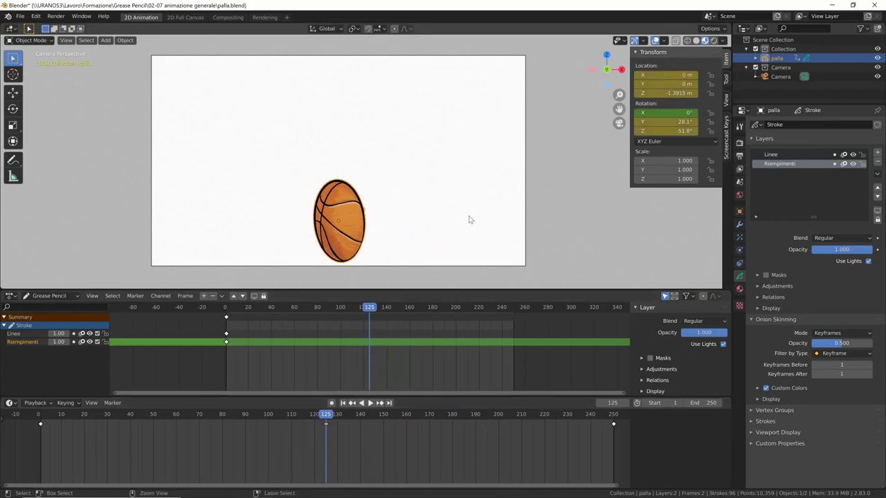
{"action": "right_click", "coordinate": [672, 122]}
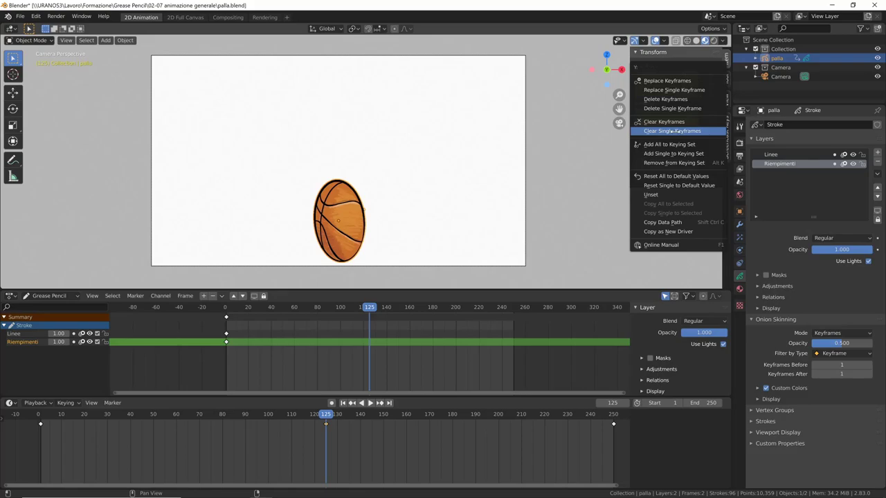
{"action": "left_click", "coordinate": [677, 131]}
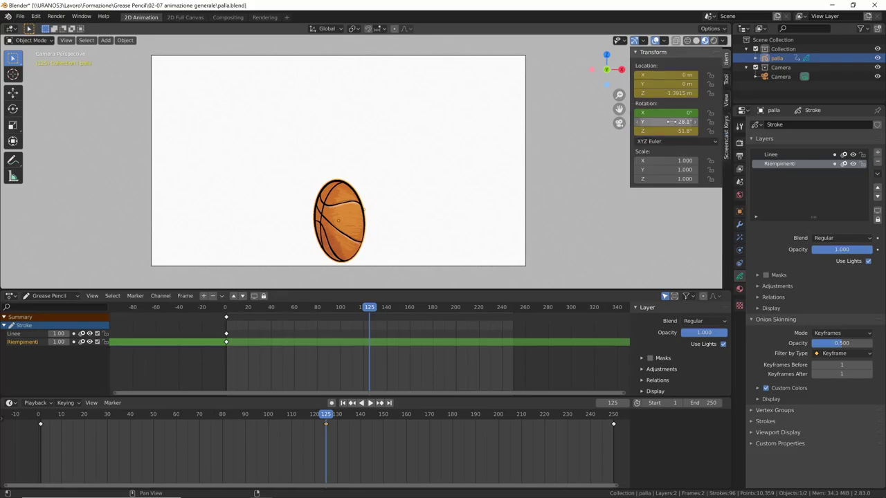
- Check playback, then delete the Y rotation keyframe at frame 125
{"action": "key", "text": "space"}
{"action": "mouse_move", "coordinate": [326, 416]}
{"action": "left_mouse_down"}
{"action": "mouse_move", "coordinate": [126, 423]}
{"action": "mouse_move", "coordinate": [241, 431]}
{"action": "mouse_move", "coordinate": [533, 417]}
{"action": "mouse_move", "coordinate": [327, 421]}
{"action": "left_mouse_up"}
{"action": "key", "text": "space"}
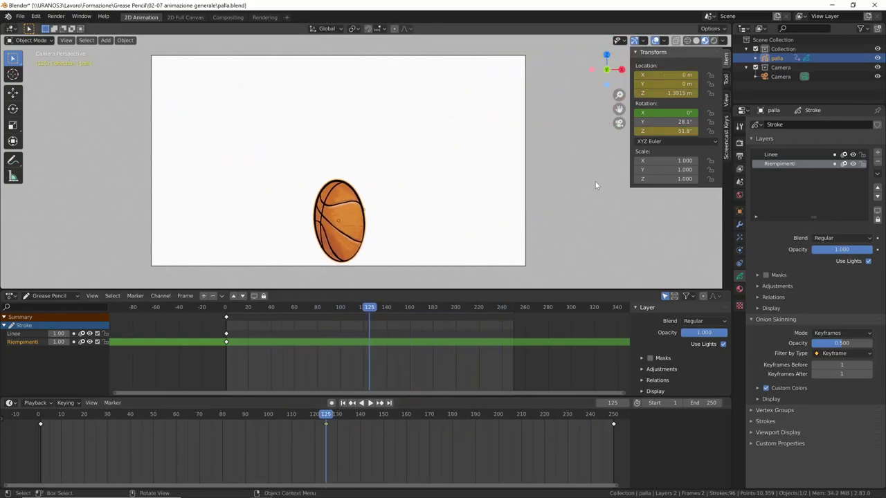
{"action": "key", "text": "ctrl"}
{"action": "right_click", "coordinate": [673, 121]}
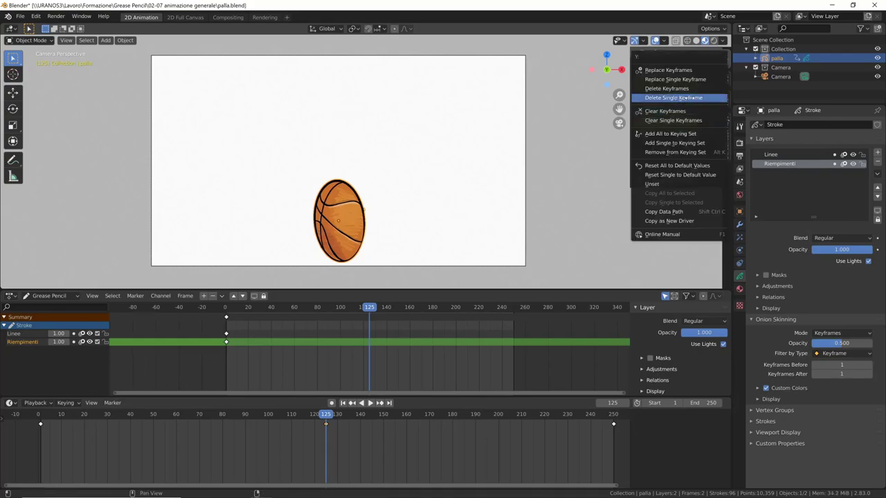
{"action": "left_click", "coordinate": [672, 98]}
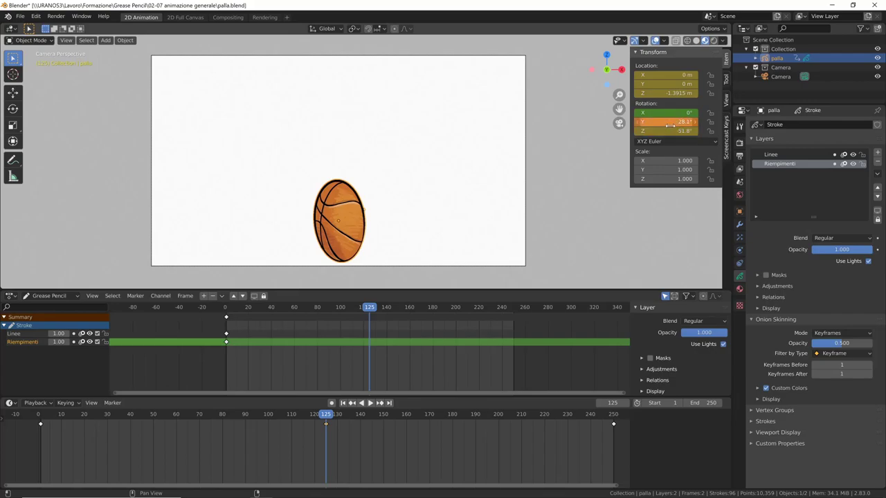
{"action": "key", "text": "space"}
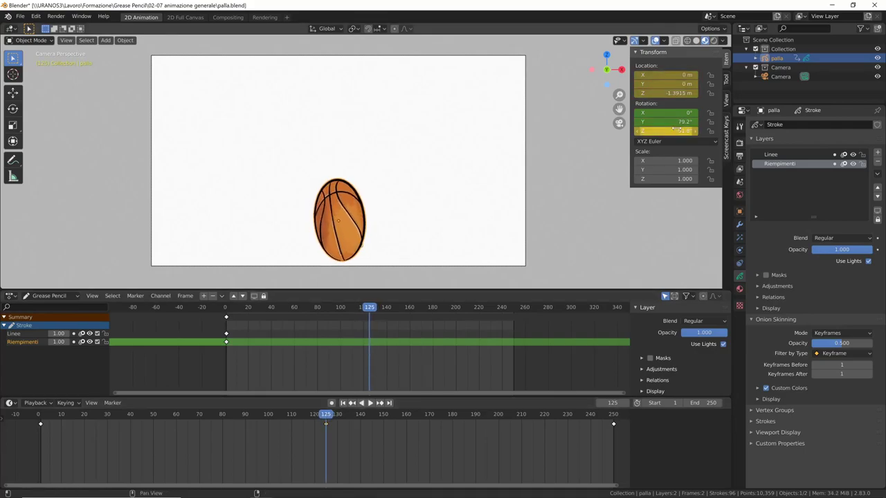
{"action": "left_click_drag", "start_coordinate": [327, 419], "coordinate": [327, 422]}
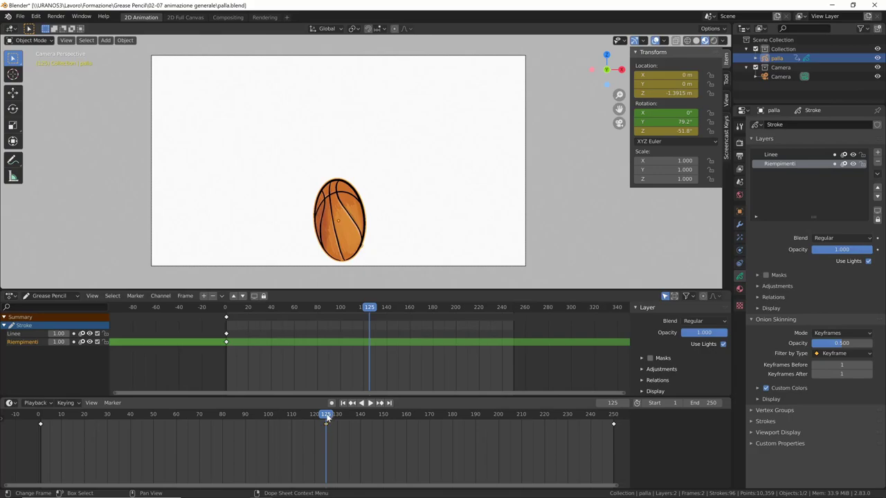
{"action": "left_click_drag", "start_coordinate": [326, 420], "coordinate": [360, 420]}
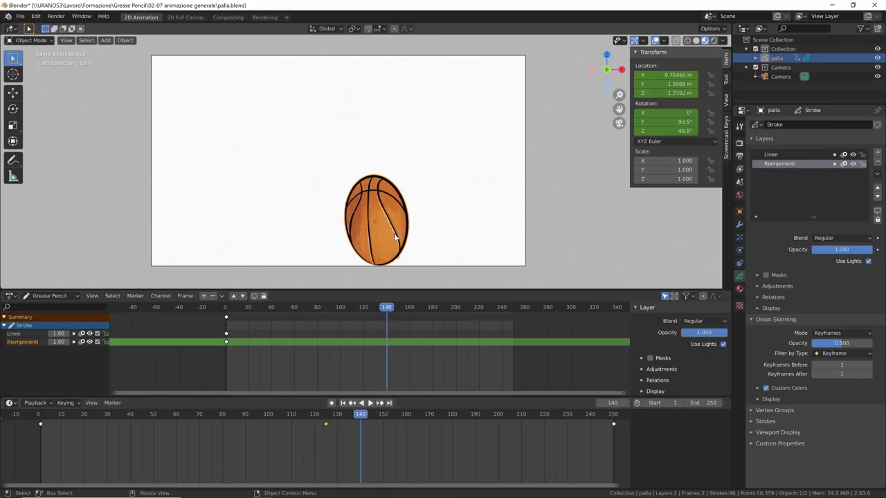
{"action": "key", "text": "g"}
{"action": "left_click", "coordinate": [254, 143]}
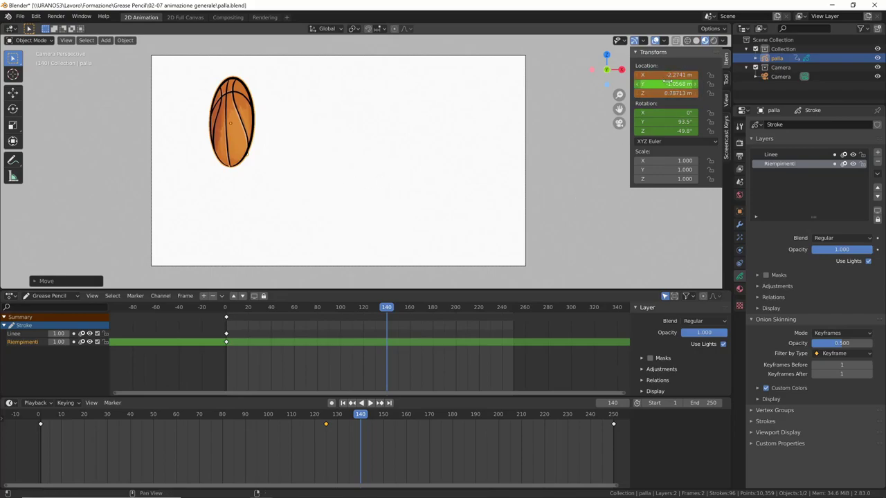
{"action": "key", "text": "g"}
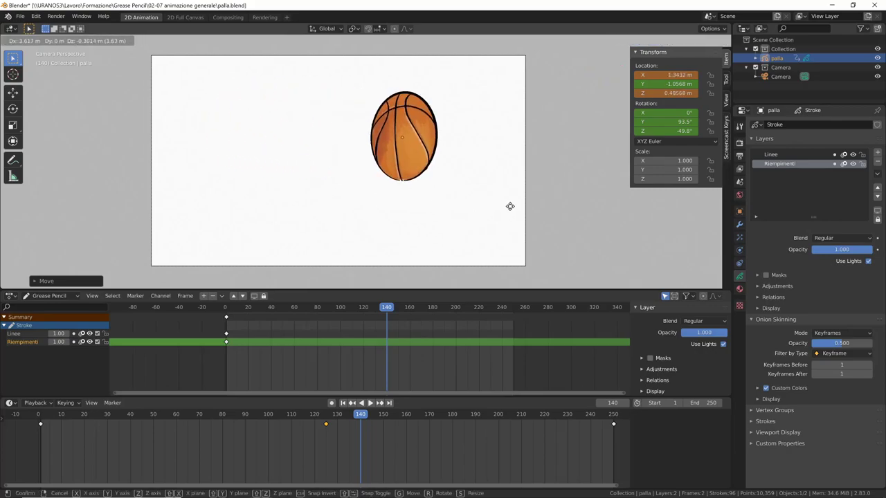
{"action": "left_click", "coordinate": [552, 186]}
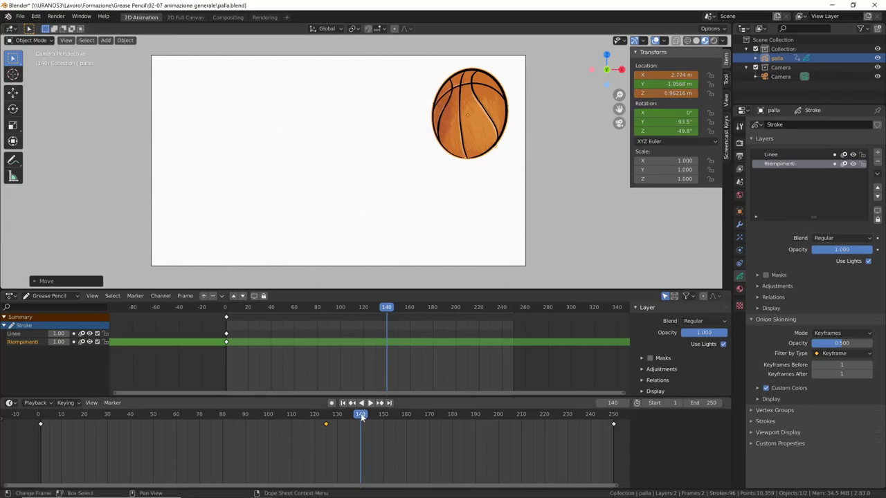
{"action": "key", "text": "shift+ctrl+space"}
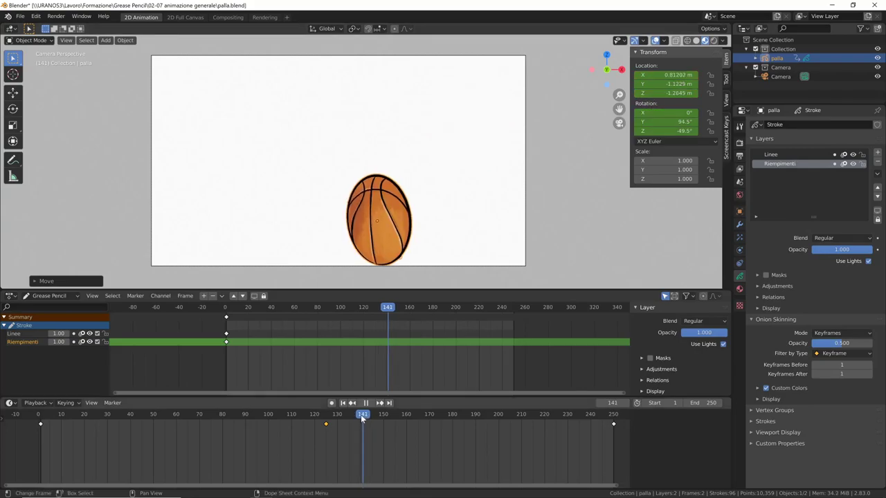
{"action": "key", "text": "space"}
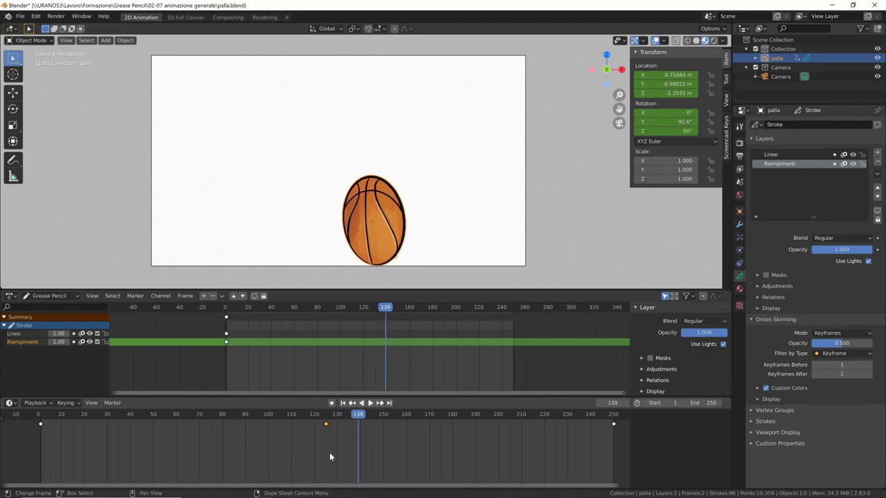
{"action": "key", "text": "shift+ctrl+space"}
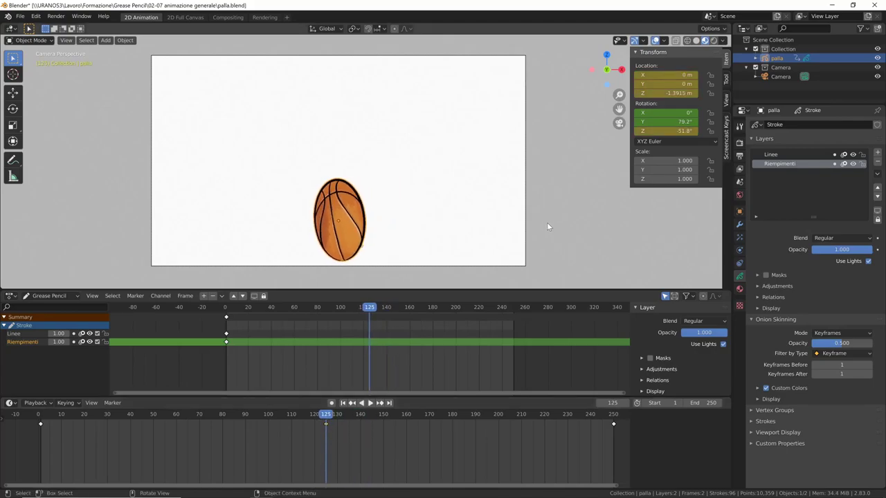
- Clear all rotation keyframes and reset the ball's rotation to 0° at frame 1
{"action": "right_click", "coordinate": [667, 121]}
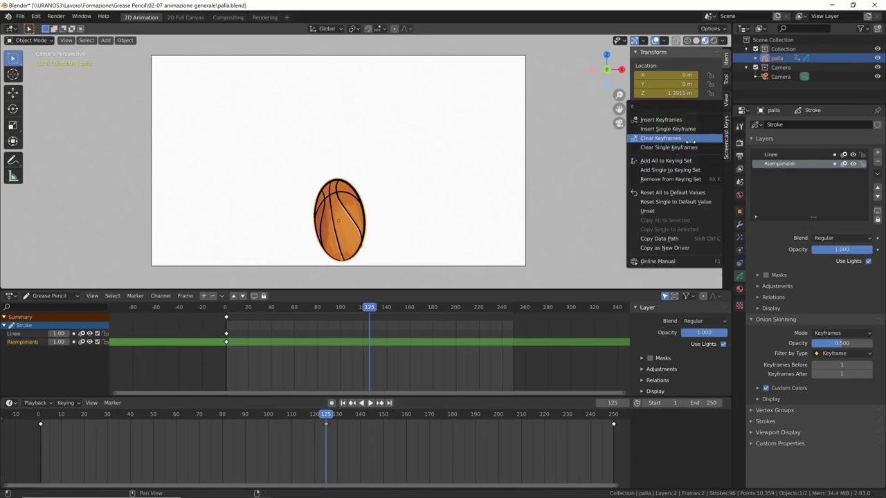
{"action": "left_click", "coordinate": [688, 140]}
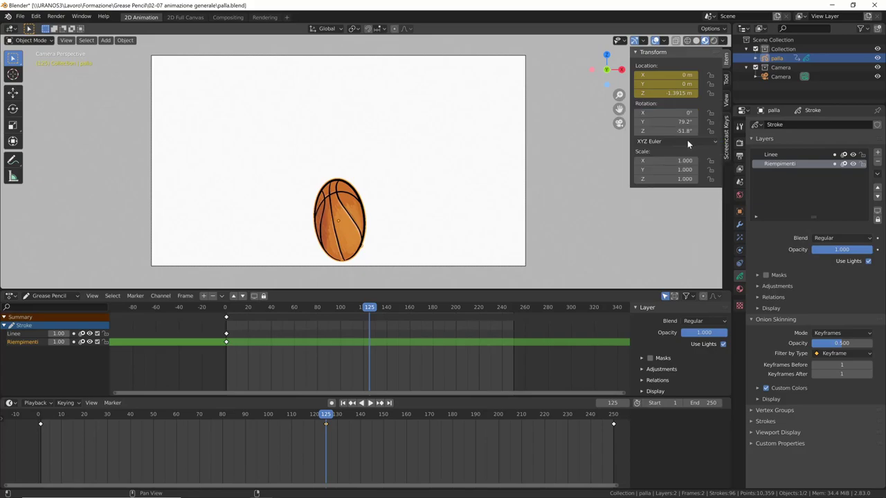
{"action": "left_click_drag", "start_coordinate": [326, 419], "coordinate": [40, 422]}
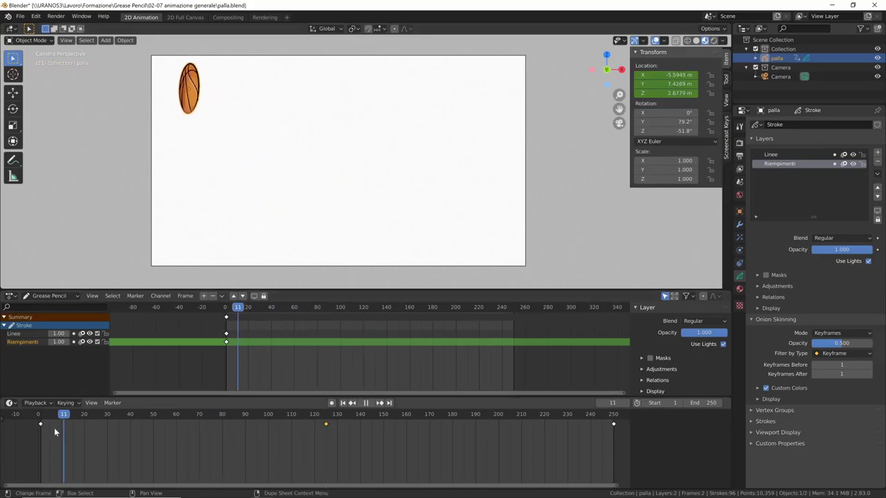
{"action": "key", "text": "alt+r"}
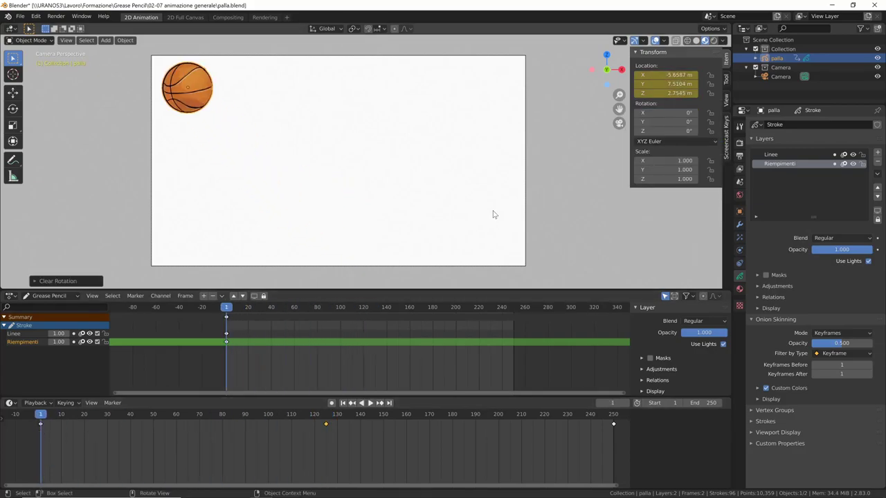
- Scrub the ball's path, then play the animation from frame 1
{"action": "mouse_move", "coordinate": [41, 419]}
{"action": "left_mouse_down"}
{"action": "mouse_move", "coordinate": [678, 403]}
{"action": "mouse_move", "coordinate": [118, 426]}
{"action": "left_mouse_up"}
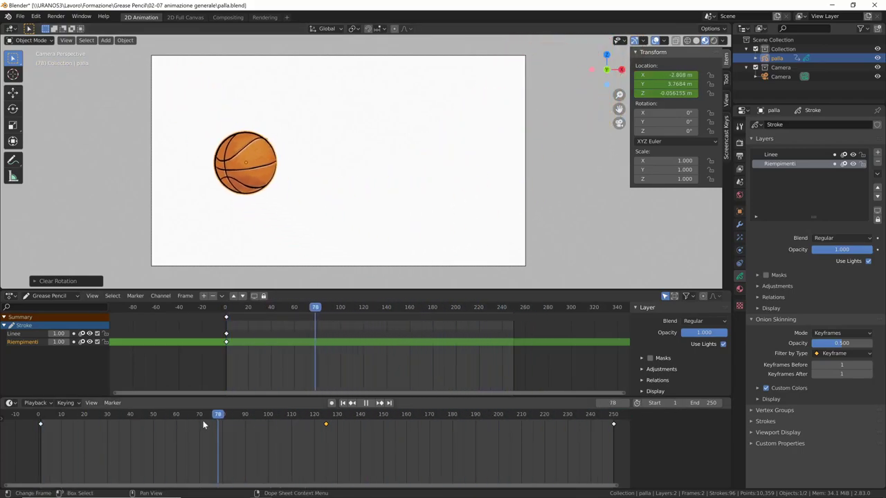
{"action": "scroll", "coordinate": [509, 195], "scroll_direction": "down", "scroll_amount": 2}
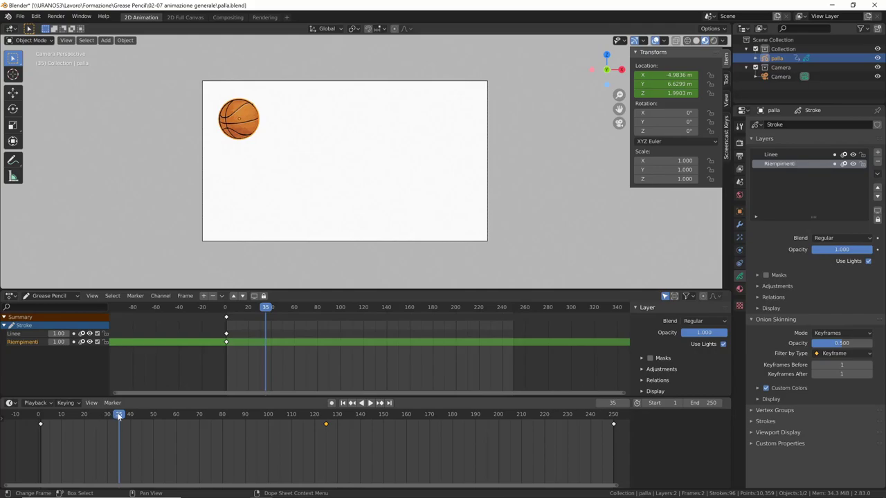
{"action": "left_click", "coordinate": [39, 425]}
{"action": "key", "text": "space"}
{"action": "key", "text": "space"}
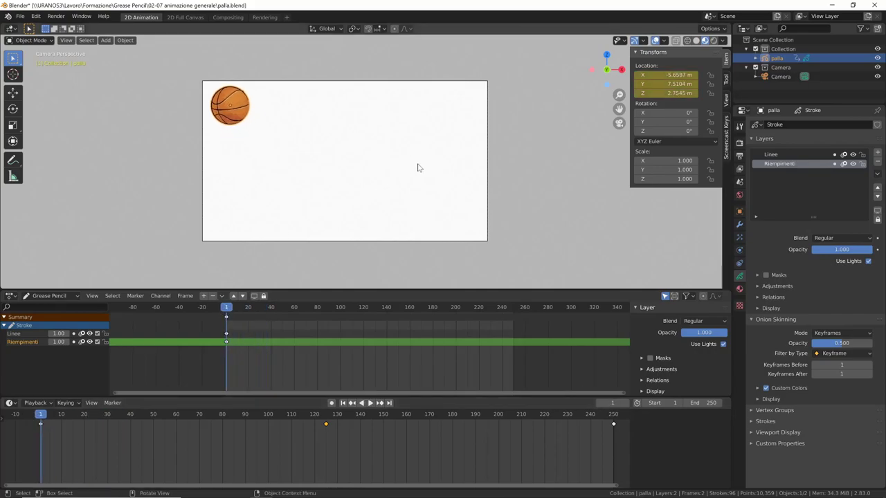
- Keyframe the ball's zero rotation at frame 1 and play toward the end
{"action": "key", "text": "i"}
{"action": "left_click", "coordinate": [418, 167]}
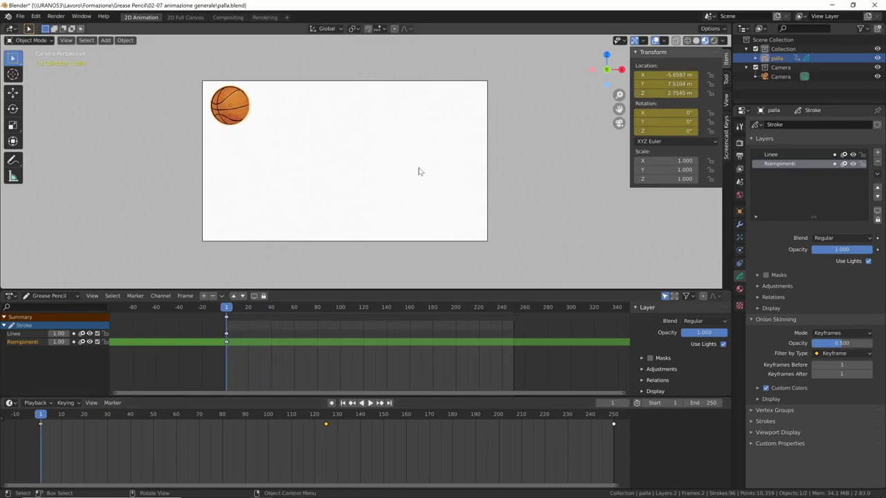
{"action": "key", "text": "space"}
{"action": "mouse_move", "coordinate": [149, 418]}
{"action": "left_mouse_down"}
{"action": "mouse_move", "coordinate": [466, 425]}
{"action": "mouse_move", "coordinate": [326, 430]}
{"action": "mouse_move", "coordinate": [382, 436]}
{"action": "mouse_move", "coordinate": [350, 437]}
{"action": "mouse_move", "coordinate": [613, 435]}
{"action": "left_mouse_up"}
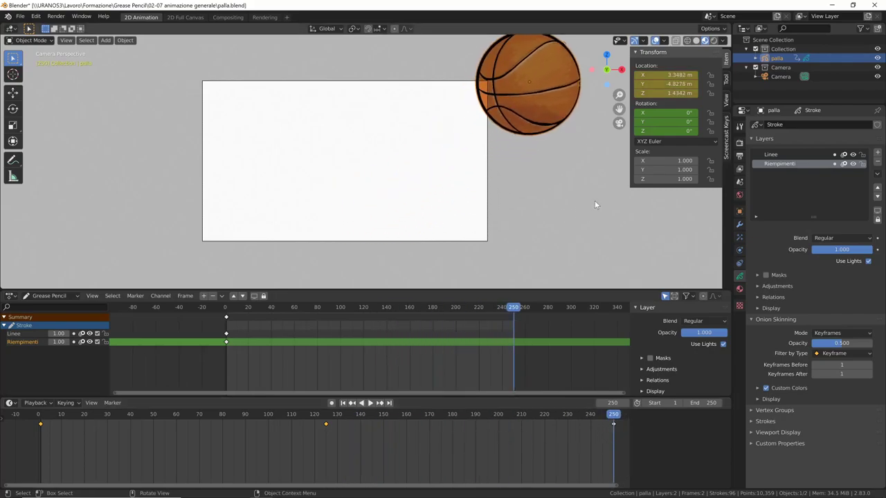
- Rotate the ball 180° on Y at frame 250, keyframe it, and scrub back to the start
{"action": "key", "text": "r"}
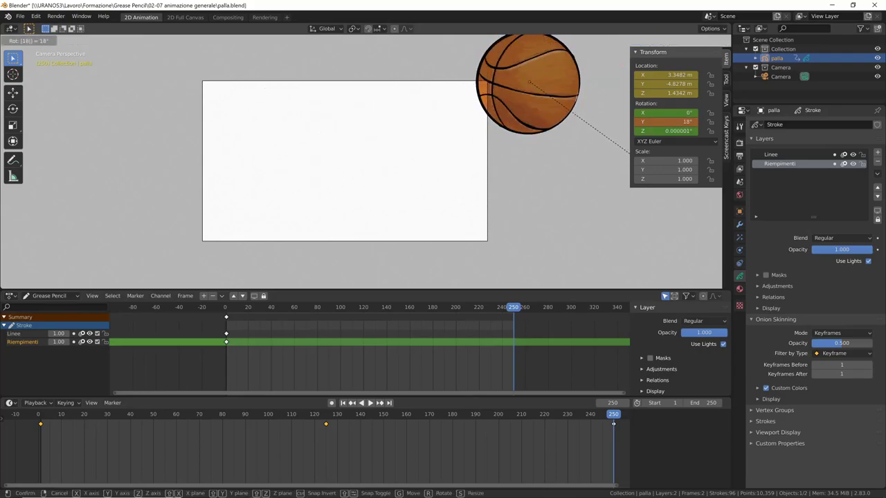
{"action": "type", "text": "180"}
{"action": "key", "text": "Return"}
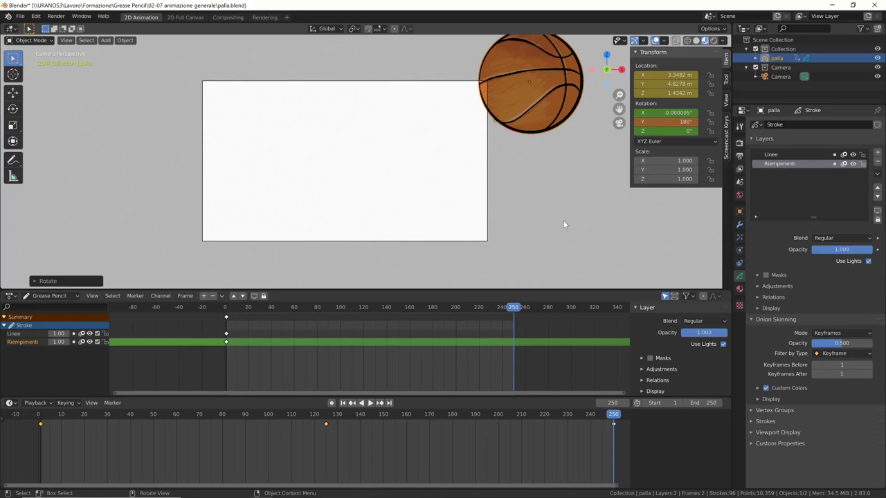
{"action": "key", "text": "i"}
{"action": "left_click", "coordinate": [564, 220]}
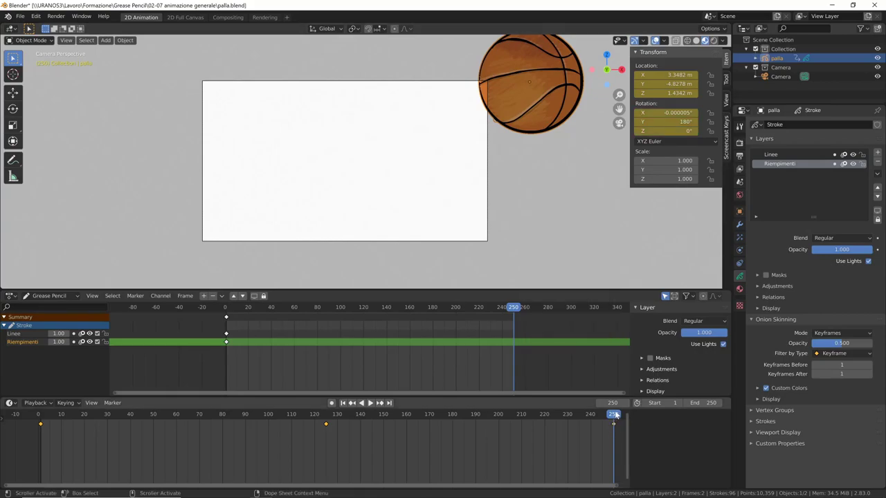
{"action": "left_click_drag", "start_coordinate": [612, 414], "coordinate": [39, 428]}
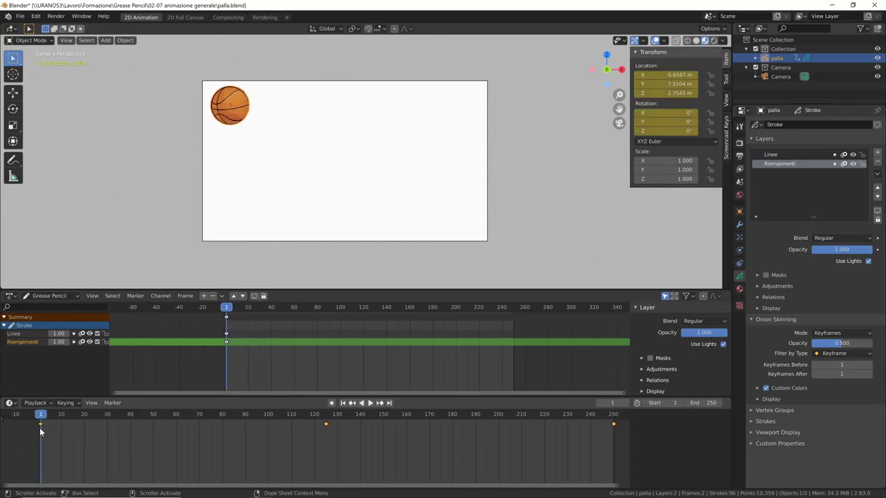
- Play the animation, stop it, and save palla.blend
{"action": "key", "text": "space"}
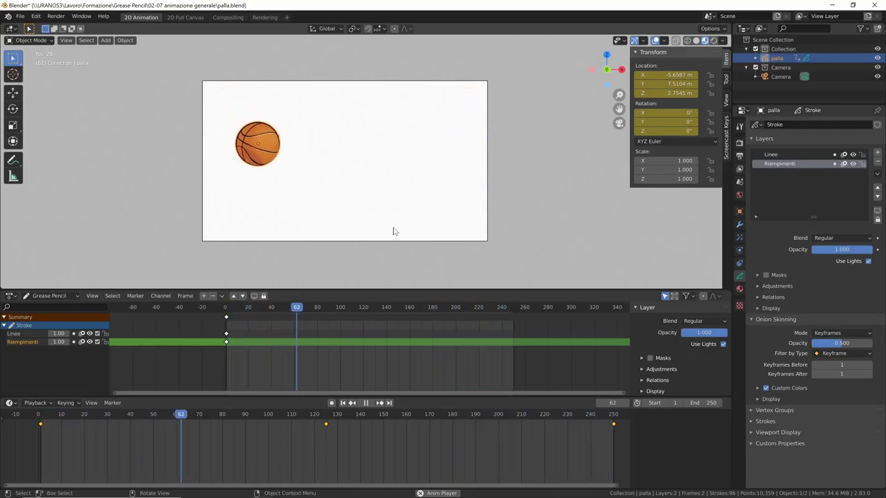
{"action": "key", "text": "space"}
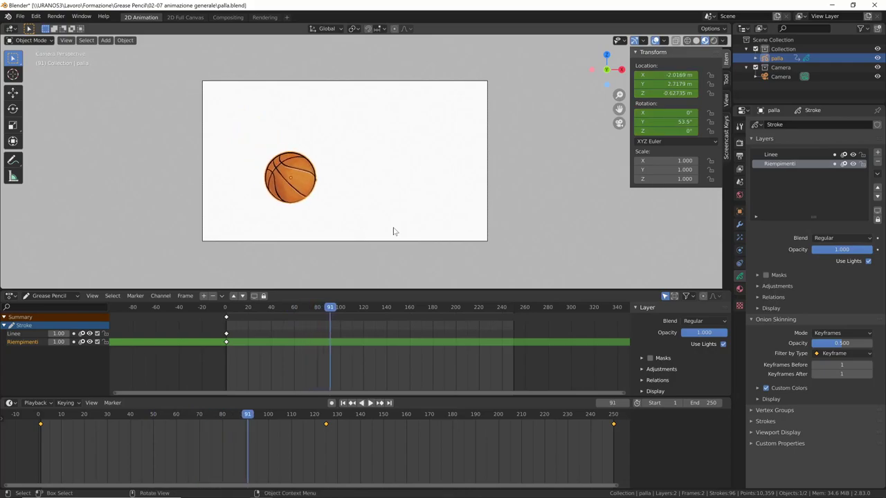
{"action": "key", "text": "ctrl+s"}
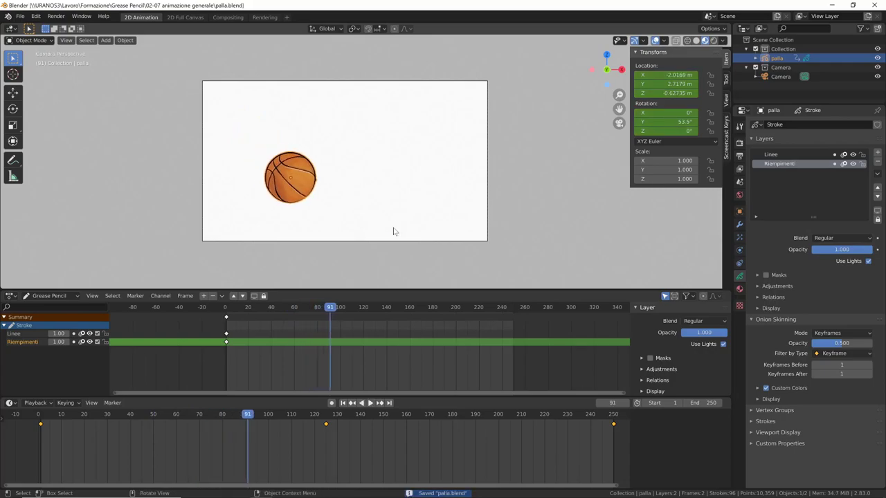
- Orbit outside the shot, play the spinning arc, then return to camera view
{"action": "middle_click_drag", "start_coordinate": [365, 228], "coordinate": [478, 232]}
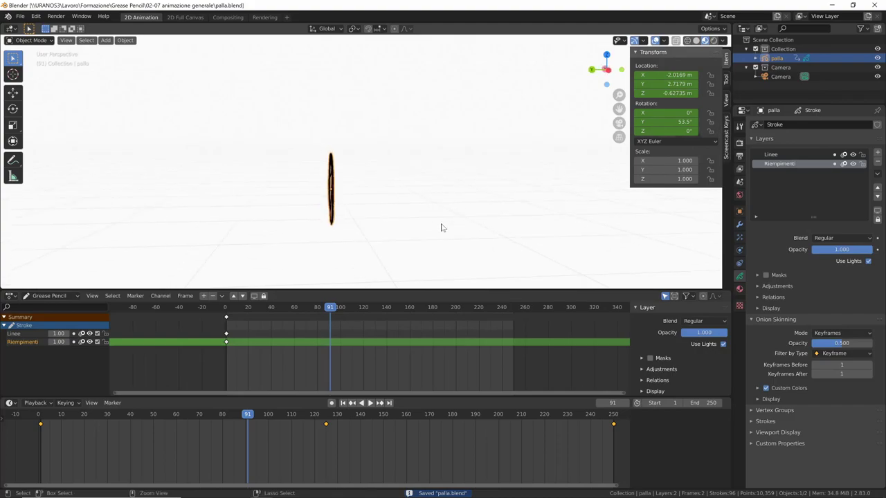
{"action": "mouse_move", "coordinate": [539, 215]}
{"action": "middle_mouse_down"}
{"action": "mouse_move", "coordinate": [463, 229]}
{"action": "mouse_move", "coordinate": [492, 242]}
{"action": "mouse_move", "coordinate": [501, 234]}
{"action": "mouse_move", "coordinate": [481, 238]}
{"action": "mouse_move", "coordinate": [491, 242]}
{"action": "middle_mouse_up"}
{"action": "key", "text": "space"}
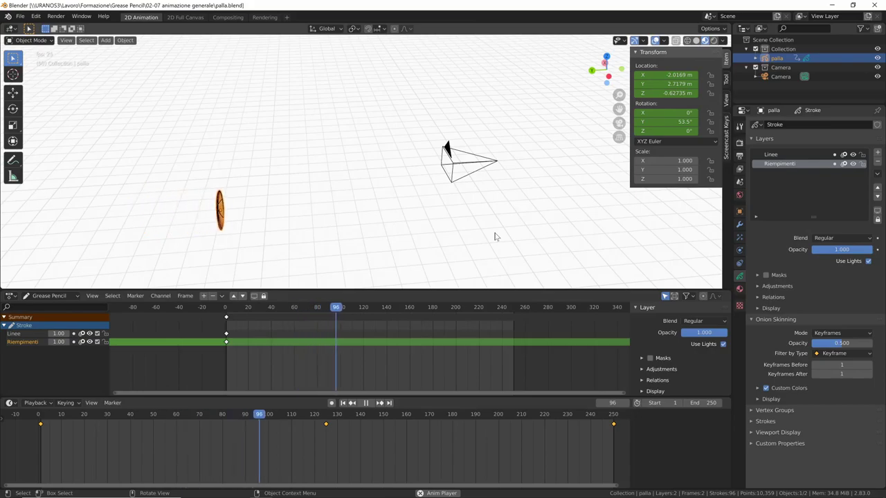
{"action": "key", "text": "KP_0"}
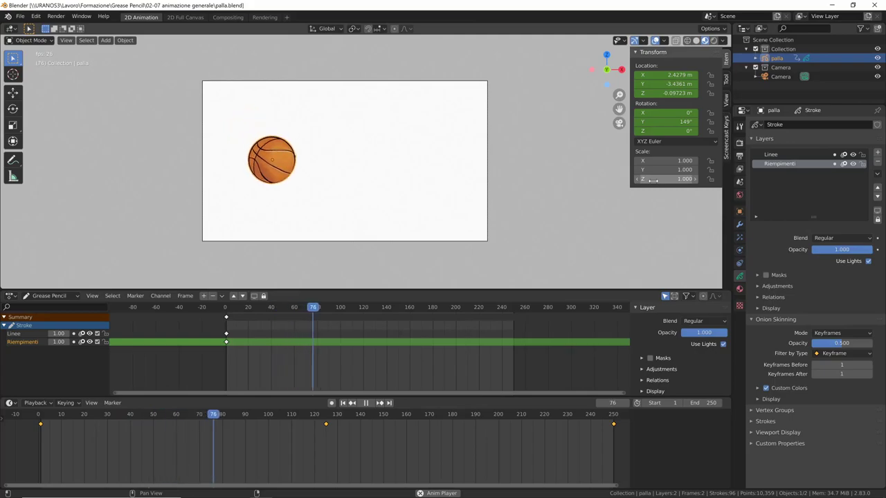
- With camera view locked, tilt the shot to show the floor grid and pull back from the ball
{"action": "left_click", "coordinate": [727, 101]}
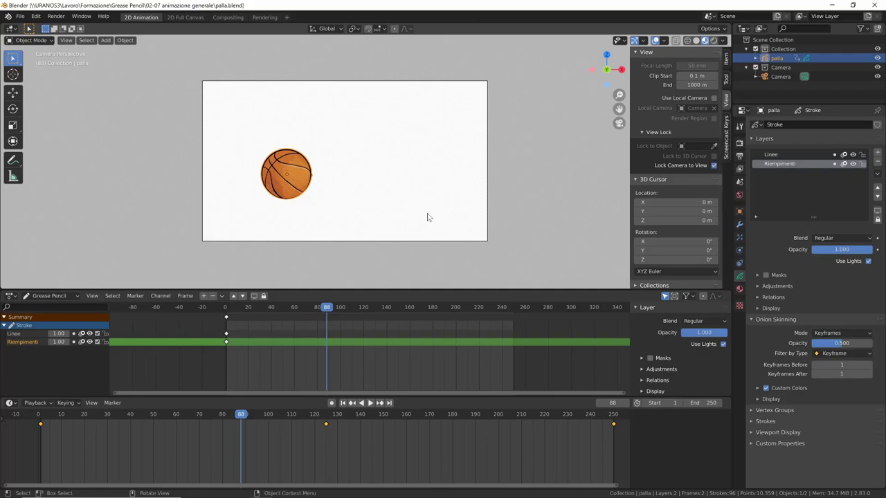
{"action": "mouse_move", "coordinate": [427, 217]}
{"action": "middle_mouse_down"}
{"action": "mouse_move", "coordinate": [444, 219]}
{"action": "mouse_move", "coordinate": [378, 242]}
{"action": "mouse_move", "coordinate": [415, 236]}
{"action": "middle_mouse_up"}
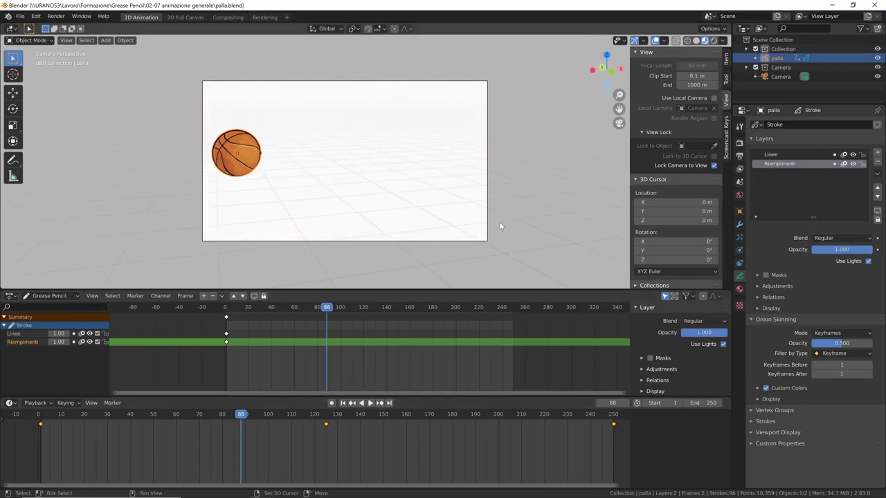
{"action": "key", "text": "shift+Left"}
{"action": "mouse_move", "coordinate": [495, 221]}
{"action": "middle_mouse_down", "text": "ctrl"}
{"action": "mouse_move", "coordinate": [425, 237]}
{"action": "mouse_move", "coordinate": [468, 223]}
{"action": "middle_mouse_up", "text": "ctrl"}
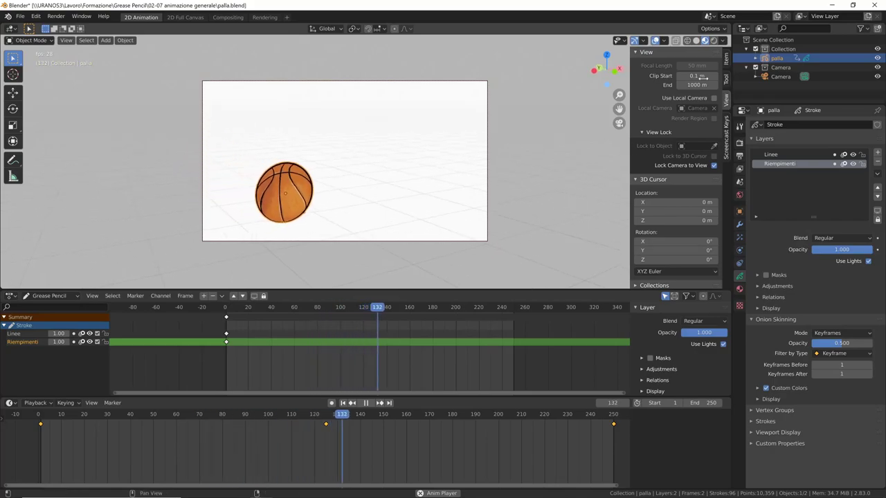
- Select the Camera and set its X and Z location to 0
{"action": "left_click", "coordinate": [775, 77]}
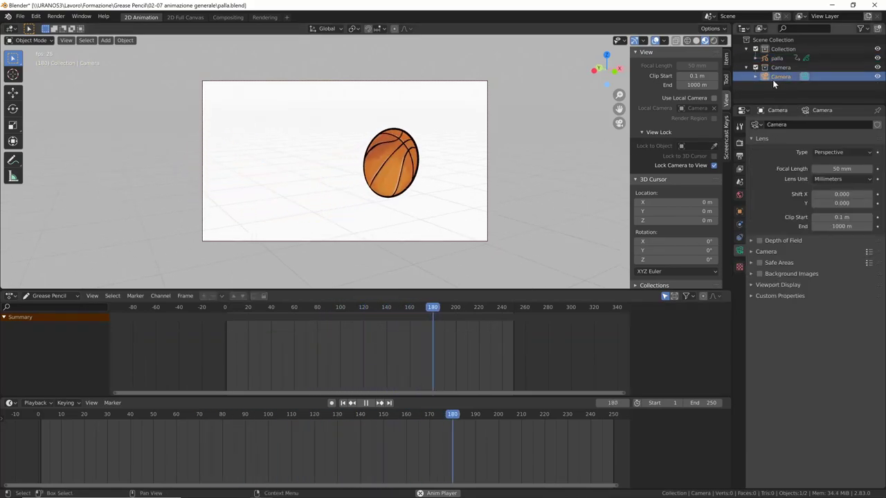
{"action": "left_click", "coordinate": [727, 58]}
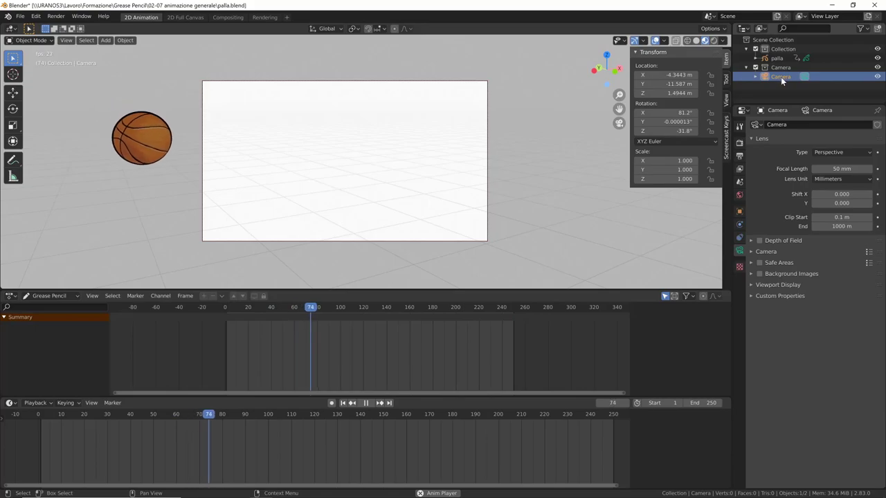
{"action": "double_click", "coordinate": [668, 75]}
{"action": "type", "text": "0"}
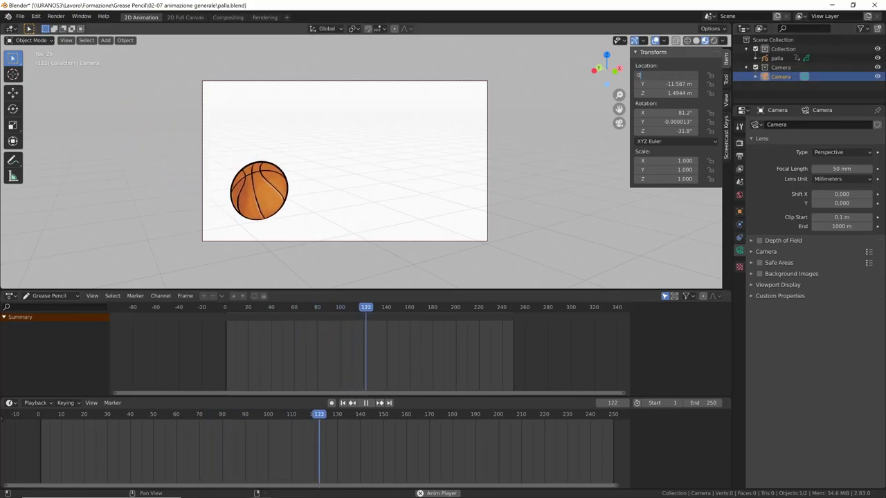
{"action": "key", "text": "Return"}
{"action": "double_click", "coordinate": [668, 92]}
{"action": "type", "text": "0"}
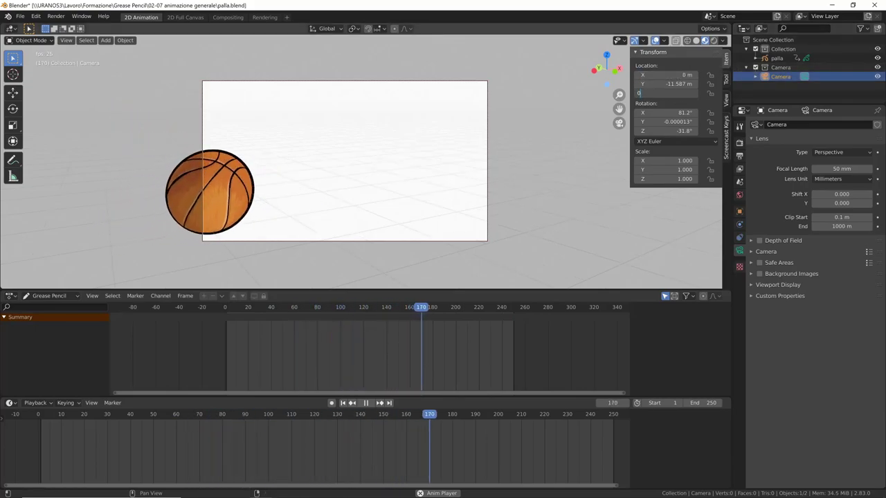
{"action": "key", "text": "Return"}
- Set the camera's rotation to X 90° and Z 0°
{"action": "double_click", "coordinate": [666, 83]}
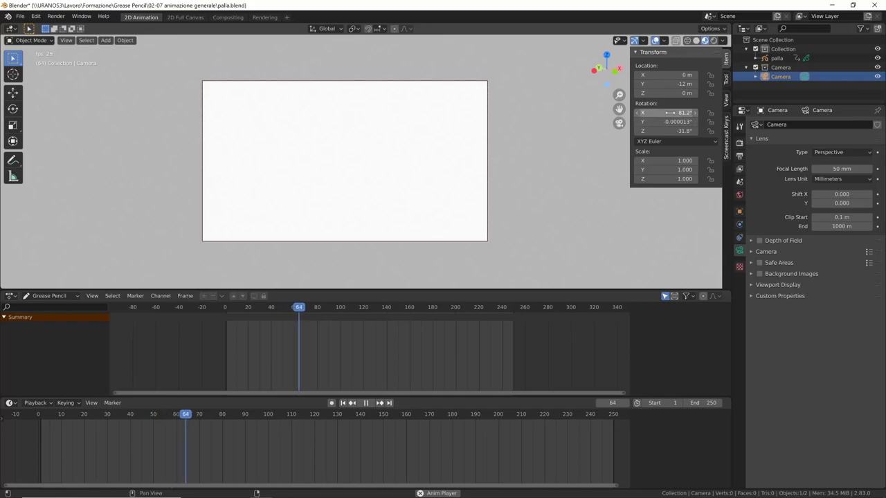
{"action": "type", "text": "0"}
{"action": "key", "text": "Return"}
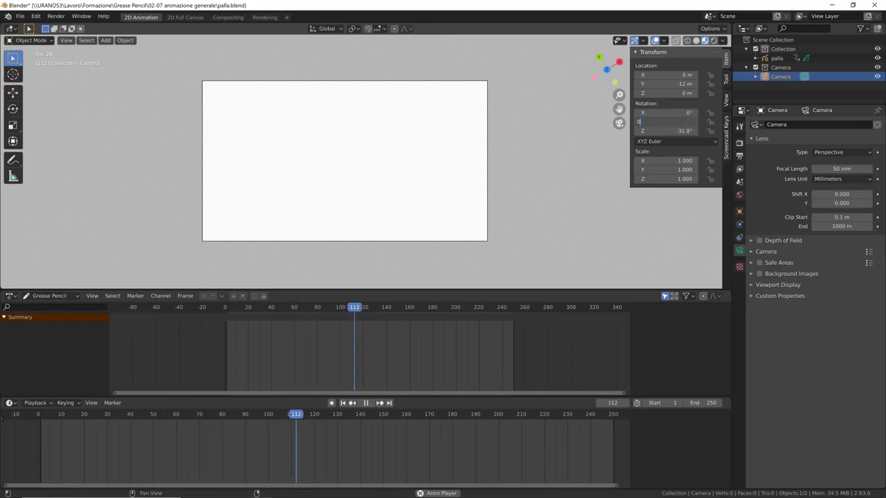
{"action": "type", "text": "0"}
{"action": "key", "text": "Return"}
{"action": "type", "text": "90"}
{"action": "key", "text": "Return"}
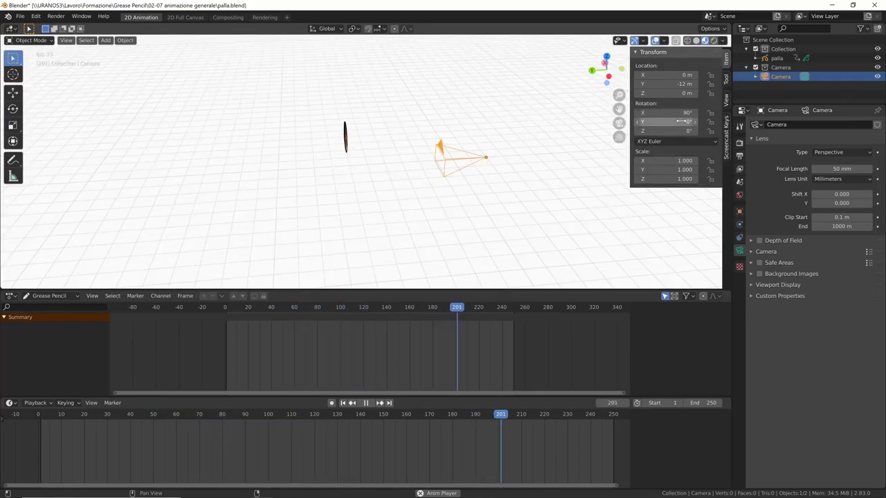
{"action": "middle_click_drag", "start_coordinate": [514, 243], "coordinate": [446, 249]}
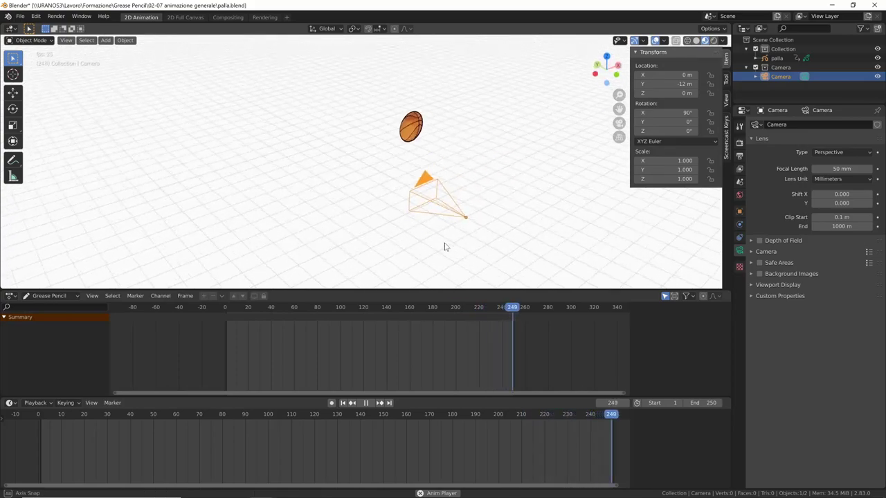
{"action": "key", "text": "KP_0"}
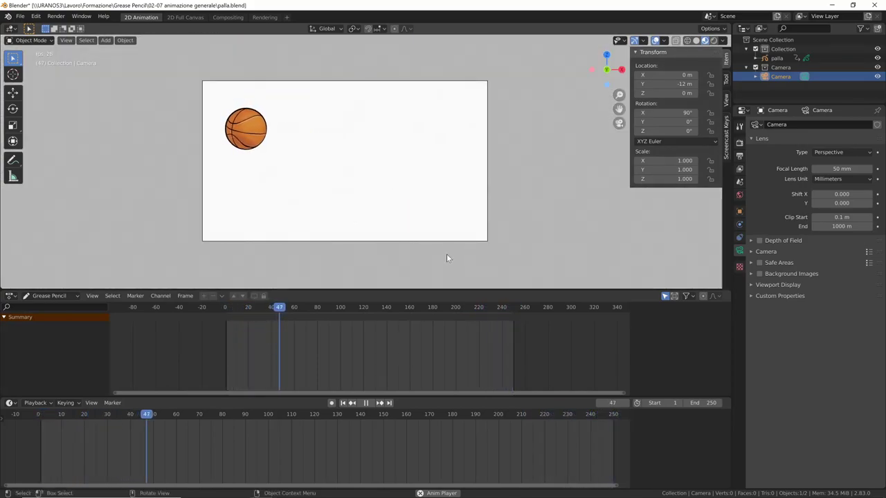
{"action": "key", "text": "KP_0"}
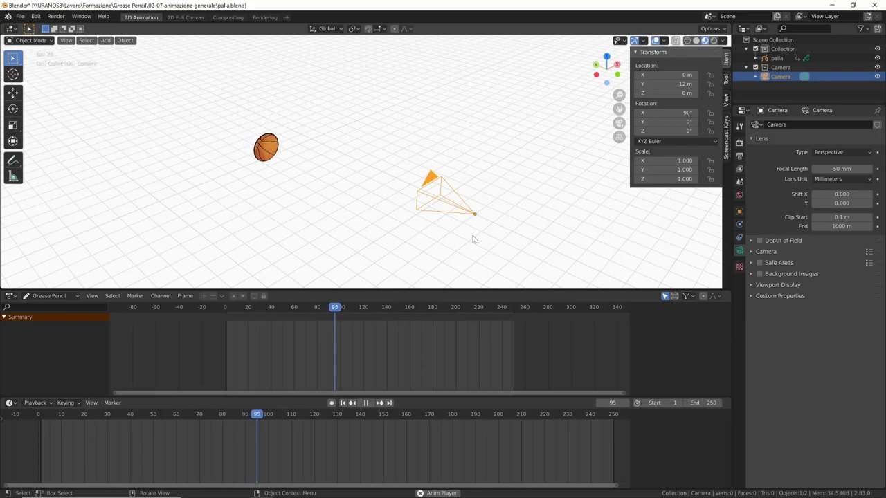
{"action": "mouse_move", "coordinate": [474, 239]}
{"action": "middle_mouse_down"}
{"action": "mouse_move", "coordinate": [490, 242]}
{"action": "mouse_move", "coordinate": [472, 241]}
{"action": "middle_mouse_up"}
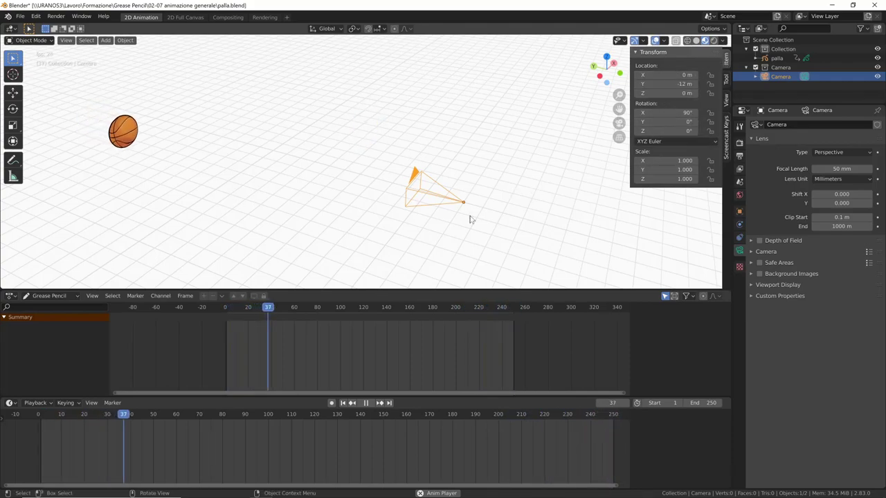
{"action": "mouse_move", "coordinate": [470, 222]}
{"action": "middle_mouse_down"}
{"action": "mouse_move", "coordinate": [481, 226]}
{"action": "mouse_move", "coordinate": [484, 212]}
{"action": "middle_mouse_up"}
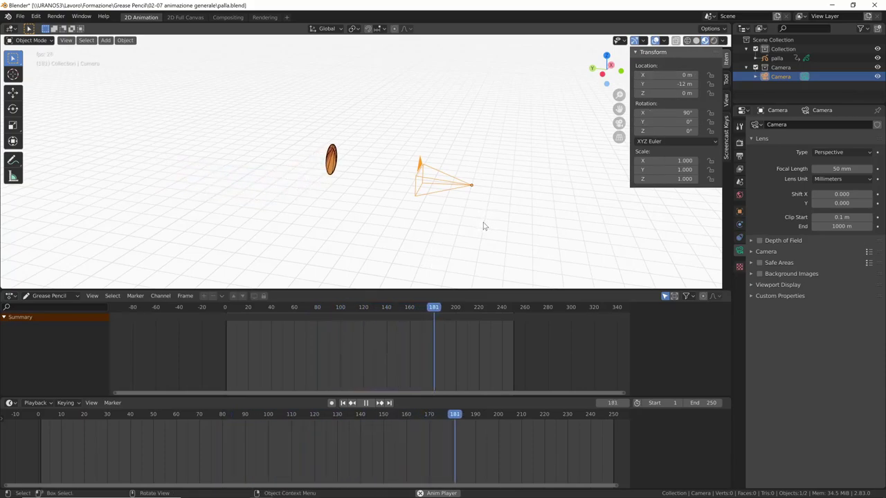
{"action": "mouse_move", "coordinate": [485, 226]}
{"action": "middle_mouse_down"}
{"action": "mouse_move", "coordinate": [494, 205]}
{"action": "mouse_move", "coordinate": [432, 230]}
{"action": "middle_mouse_up"}
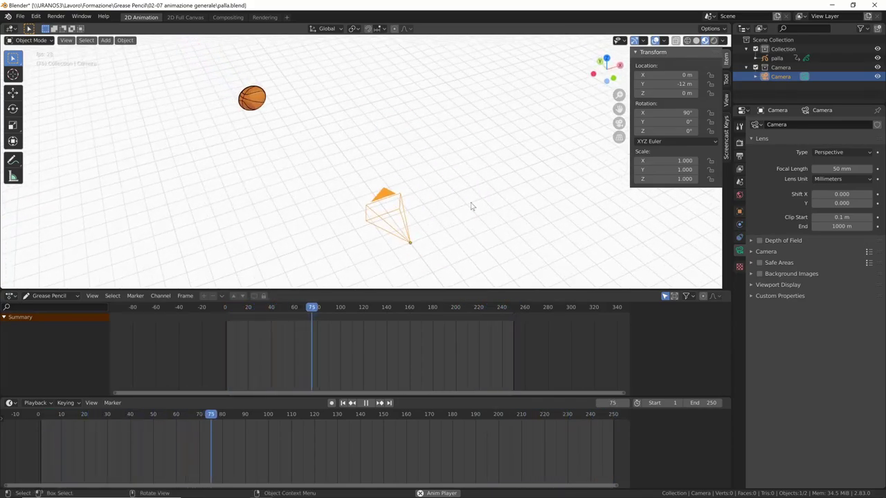
{"action": "mouse_move", "coordinate": [475, 237]}
{"action": "middle_mouse_down"}
{"action": "mouse_move", "coordinate": [568, 209]}
{"action": "mouse_move", "coordinate": [543, 225]}
{"action": "mouse_move", "coordinate": [499, 218]}
{"action": "mouse_move", "coordinate": [536, 221]}
{"action": "mouse_move", "coordinate": [535, 242]}
{"action": "middle_mouse_up"}
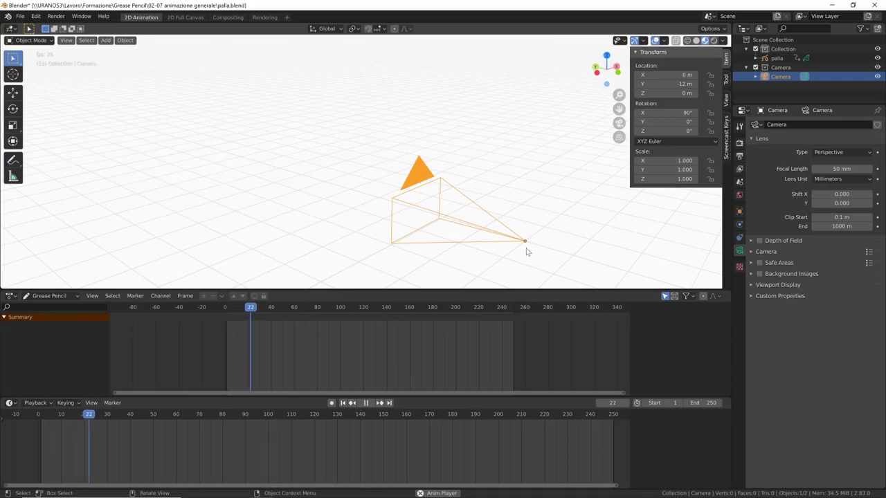
{"action": "scroll", "coordinate": [526, 229], "scroll_direction": "down", "scroll_amount": 2}
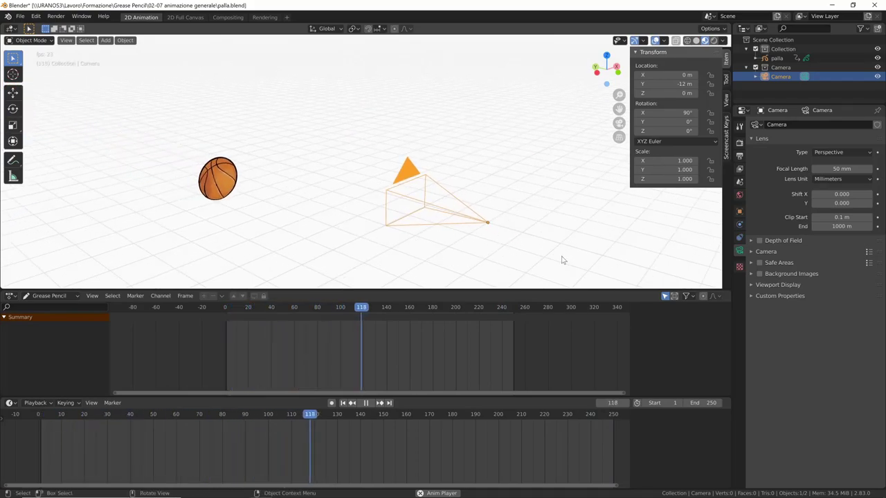
{"action": "middle_click_drag", "start_coordinate": [563, 257], "coordinate": [549, 247]}
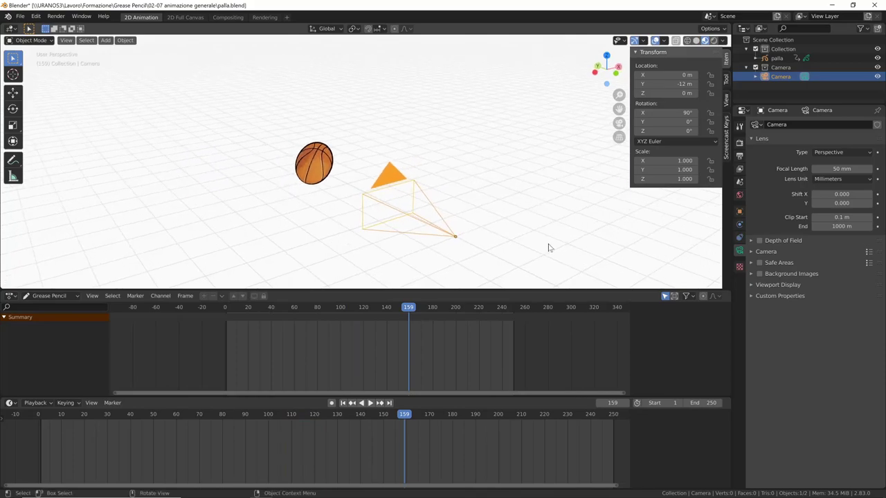